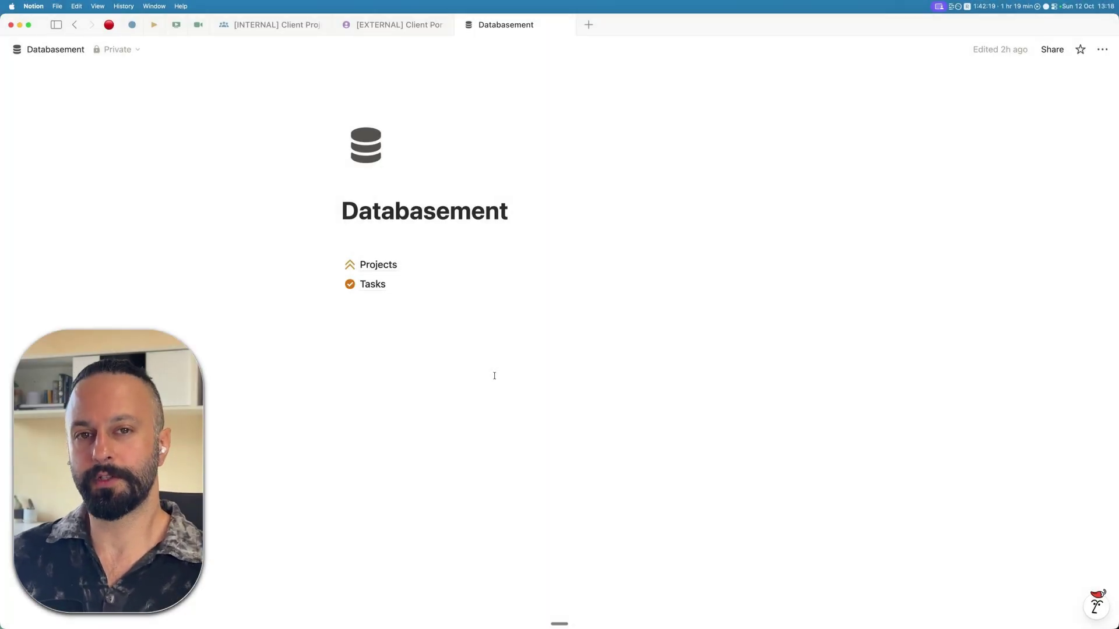
- Open the Tasks database and scan its client, due date, priority, owner and project columns
left_click(434, 263)
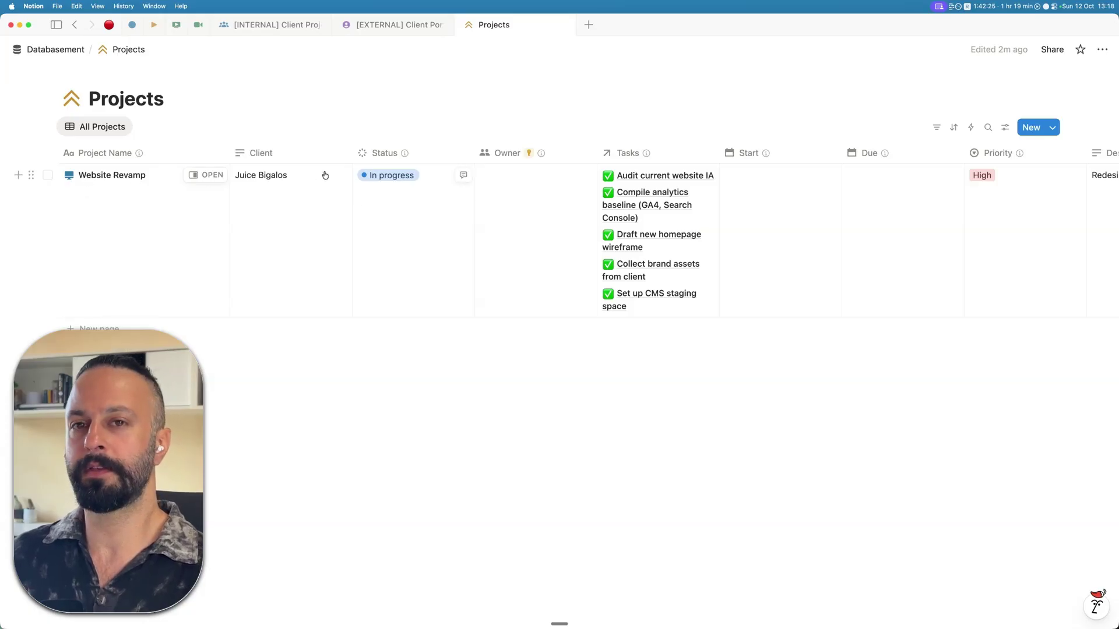
left_click(73, 52)
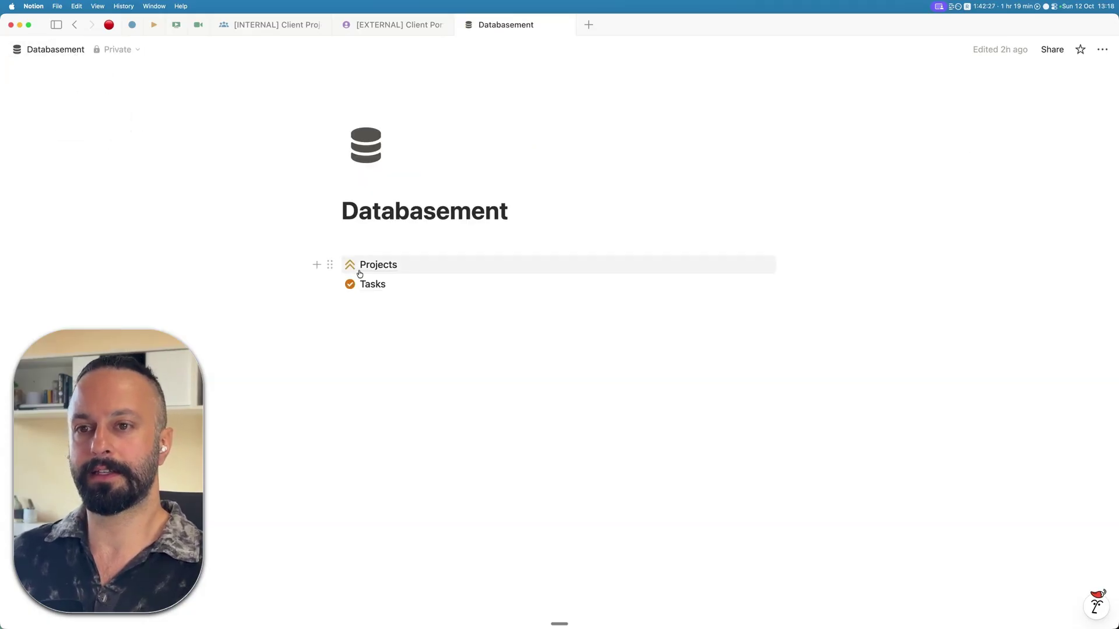
left_click(394, 285)
scroll(731, 261, "right", 10)
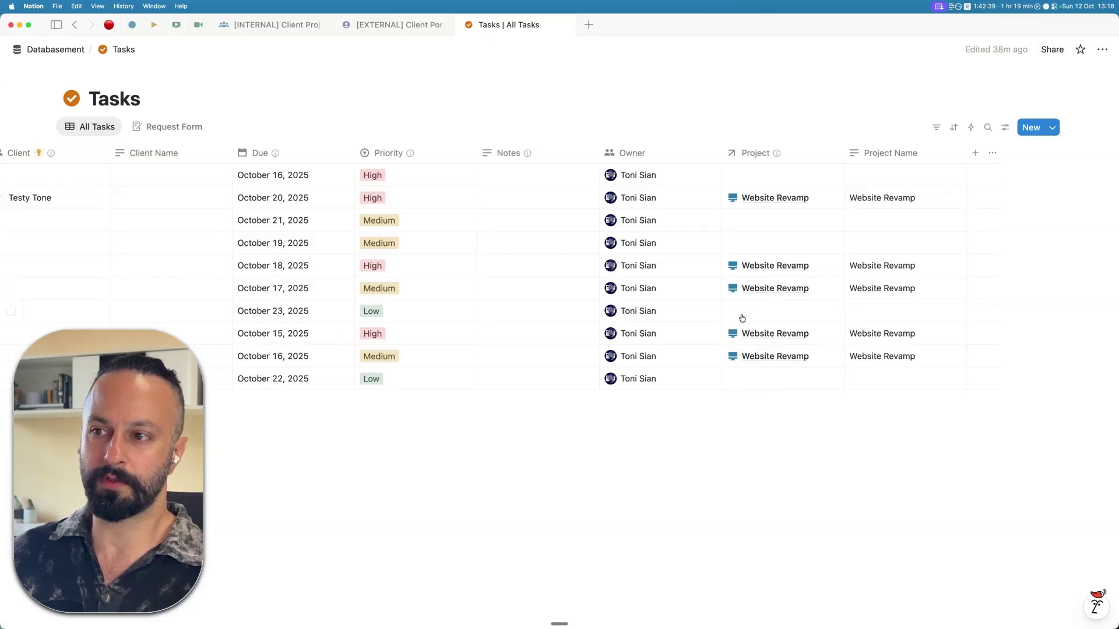
scroll(753, 178, "left", 10)
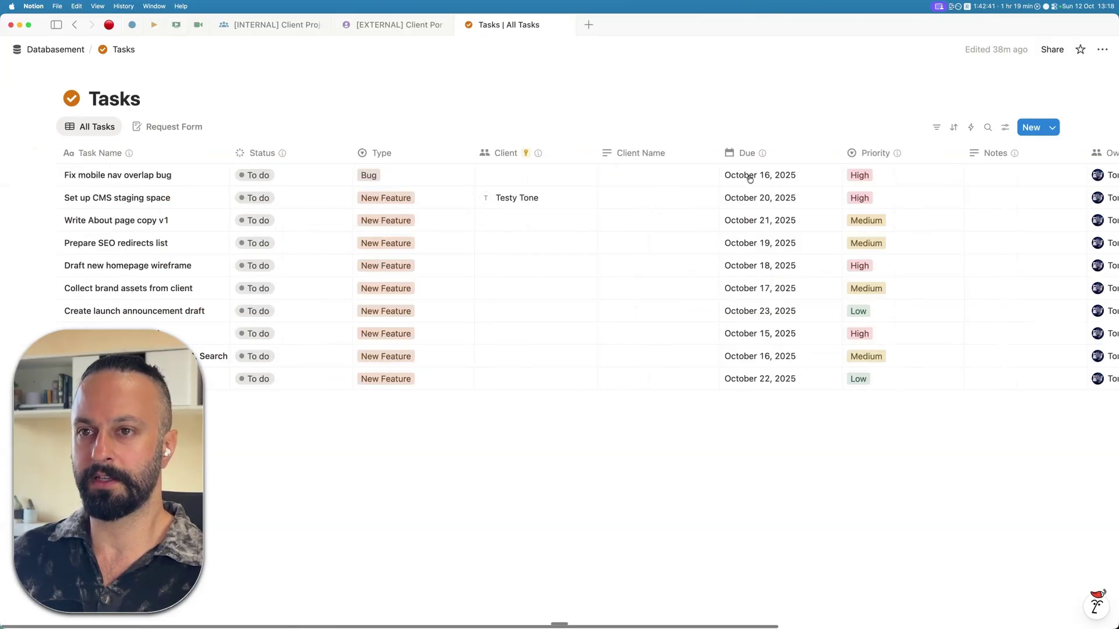
scroll(186, 96, "right", 3)
scroll(581, 232, "right", 5)
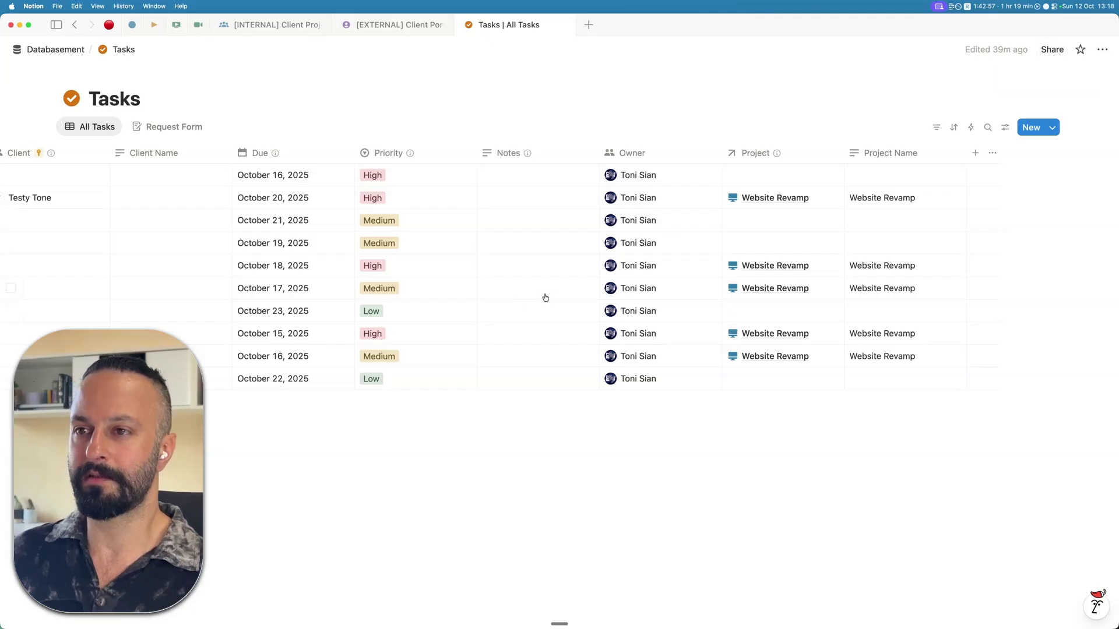
scroll(542, 297, "left", 10)
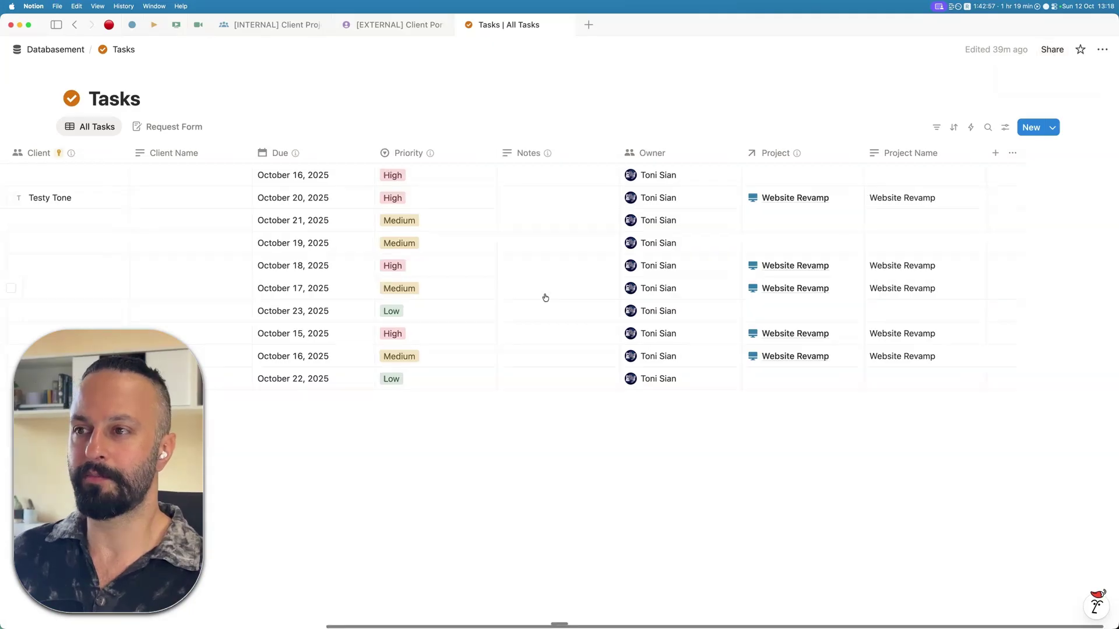
- Open the [INTERNAL] Website Revamp page and check its five tasks above the empty Requests table
left_click(45, 53)
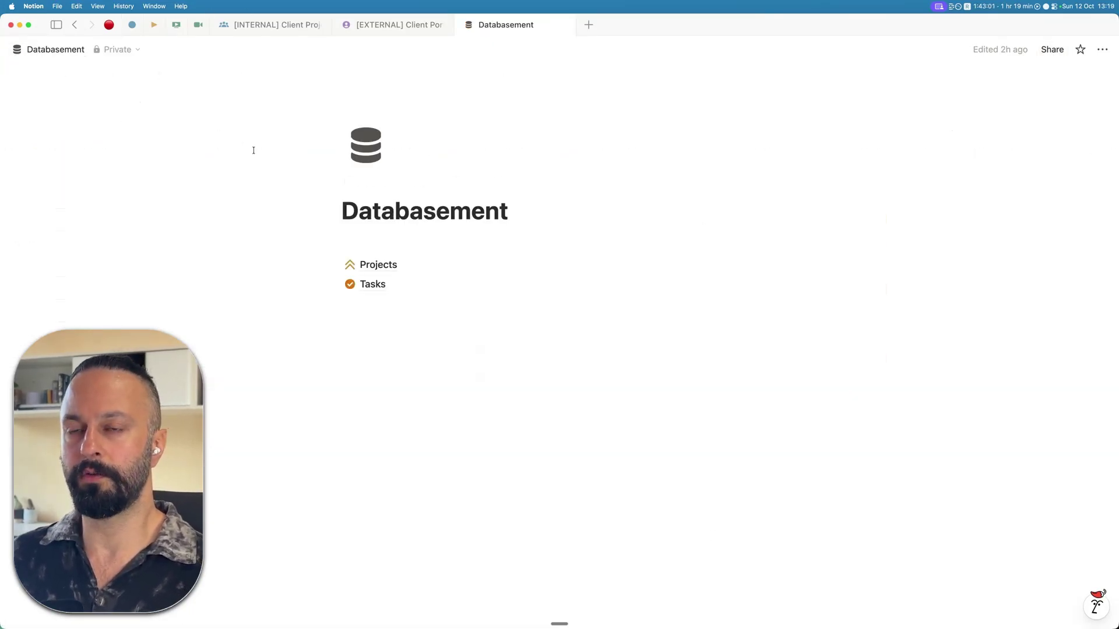
left_click(268, 30)
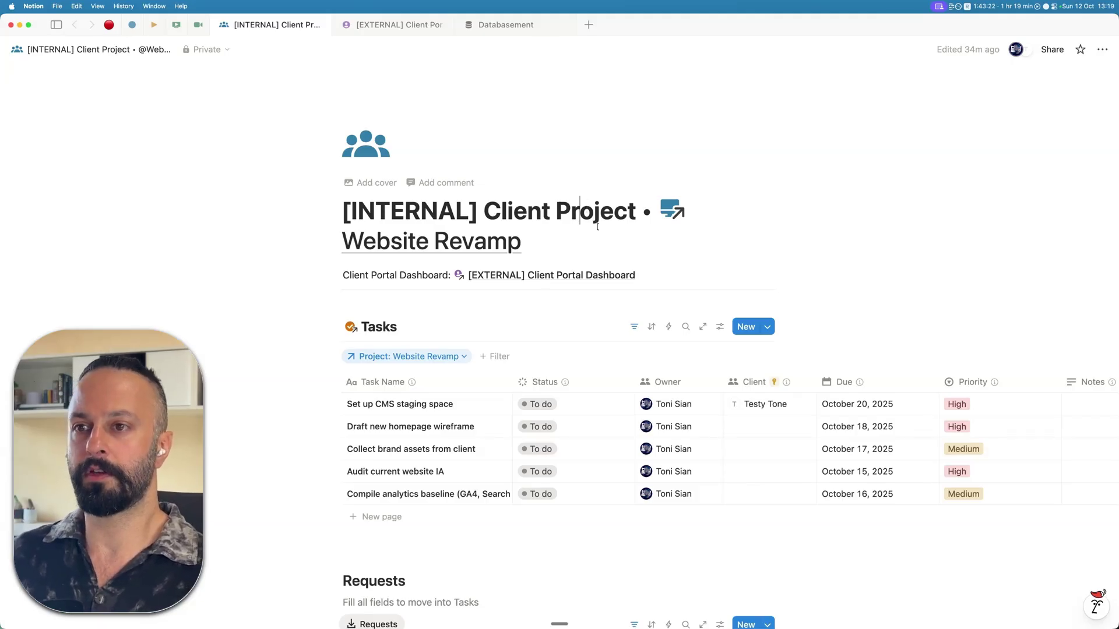
scroll(544, 200, "down", 4)
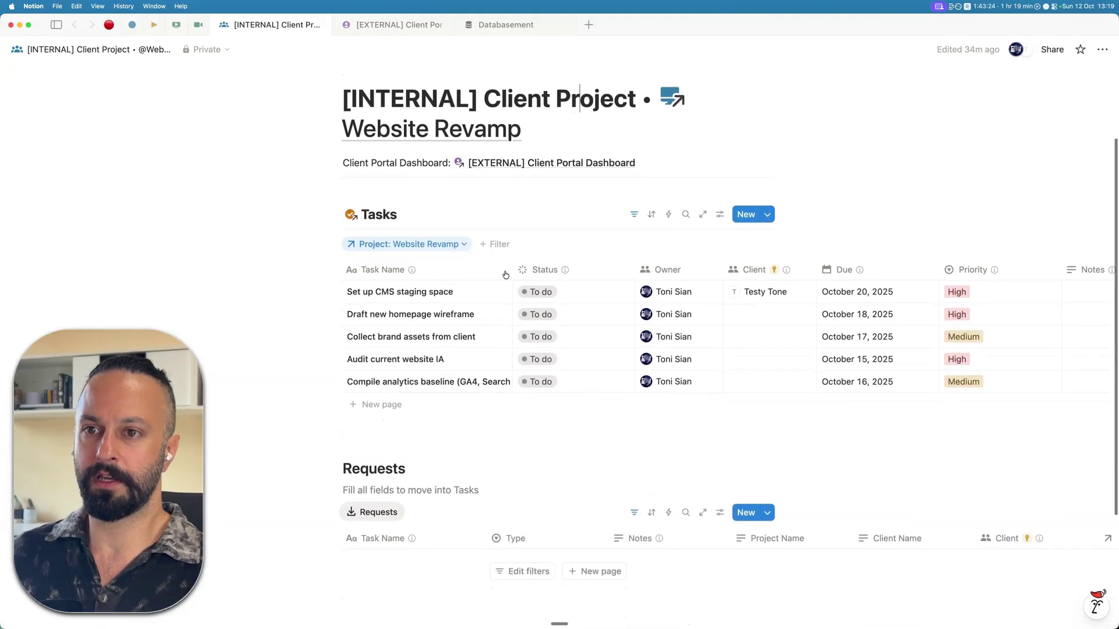
scroll(464, 404, "down", 5)
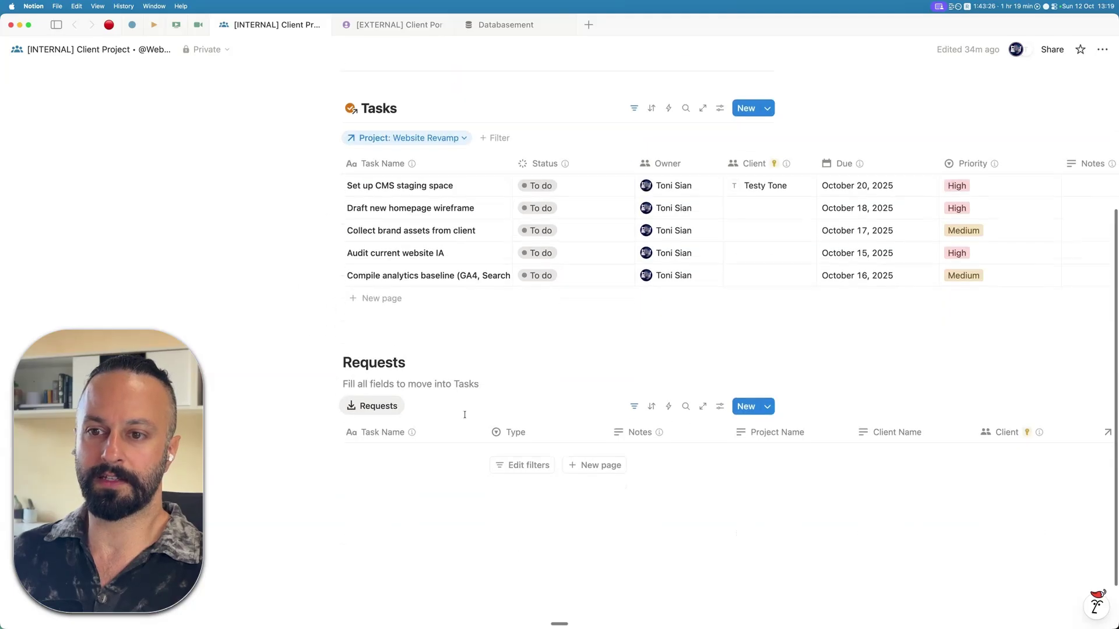
scroll(377, 317, "up", 2)
scroll(376, 316, "up", 6)
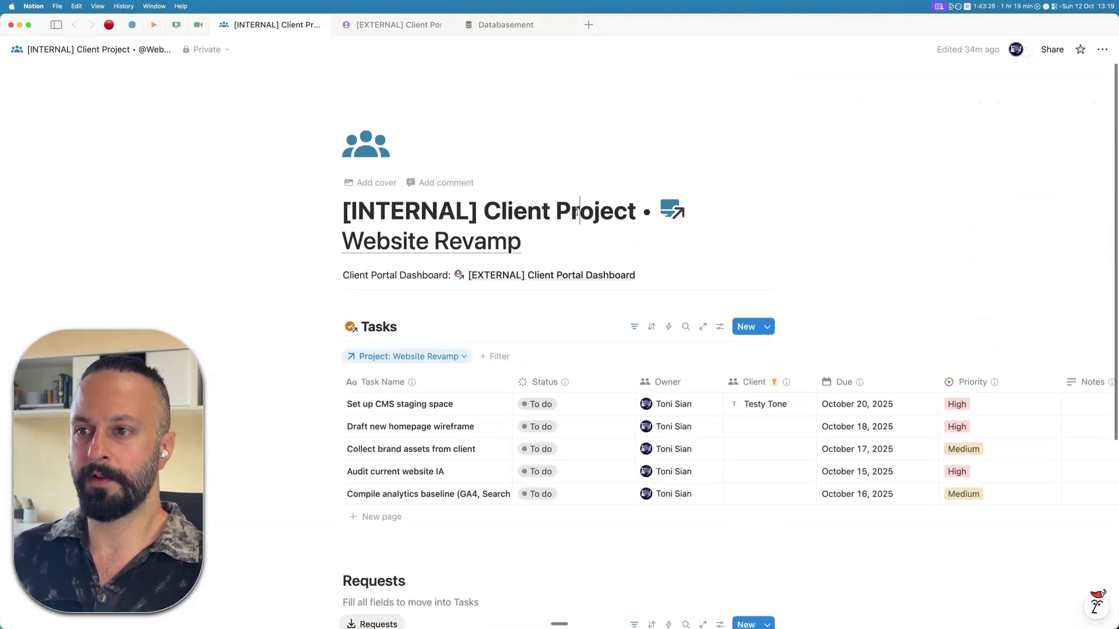
mouse_move(782, 390)
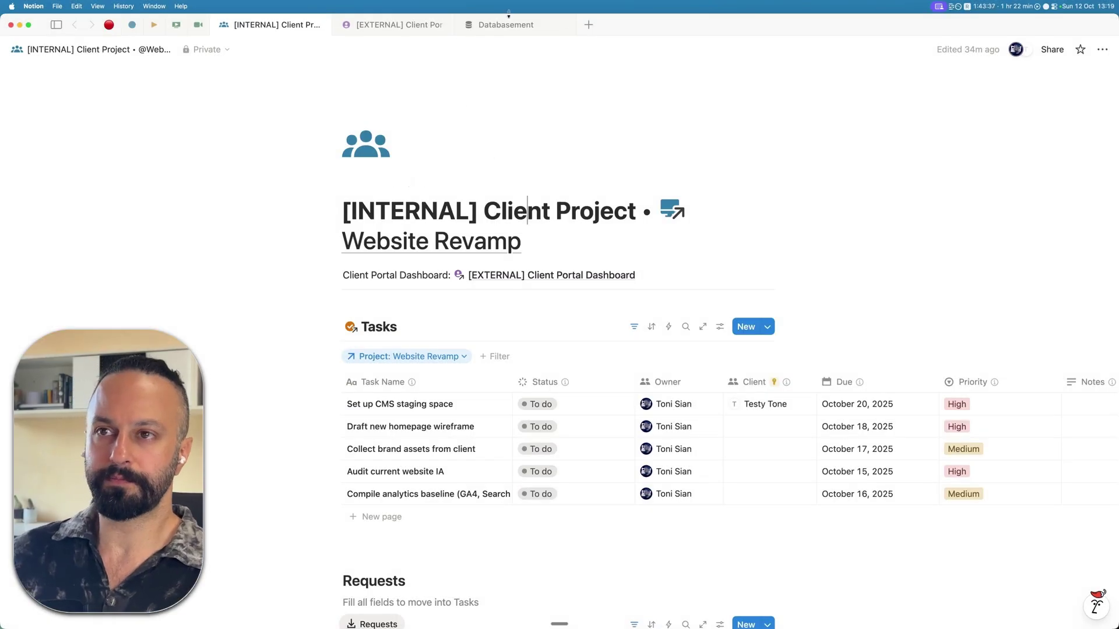
- Go from Databasement to the Projects database, whose Website Revamp row lists five linked tasks
left_click(508, 33)
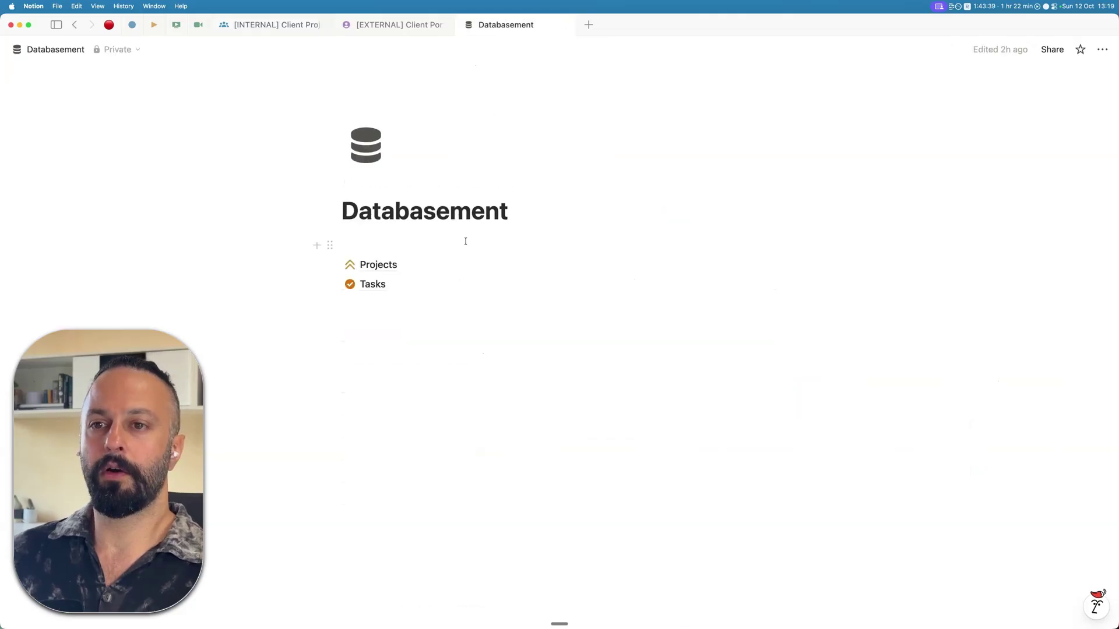
mouse_move(470, 264)
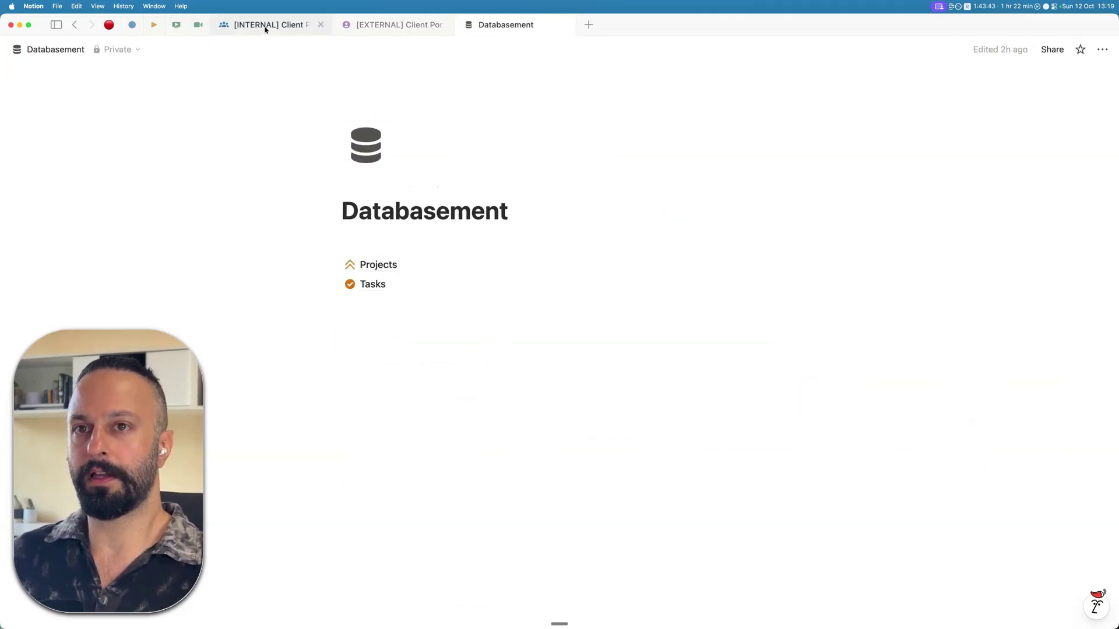
left_click(408, 269)
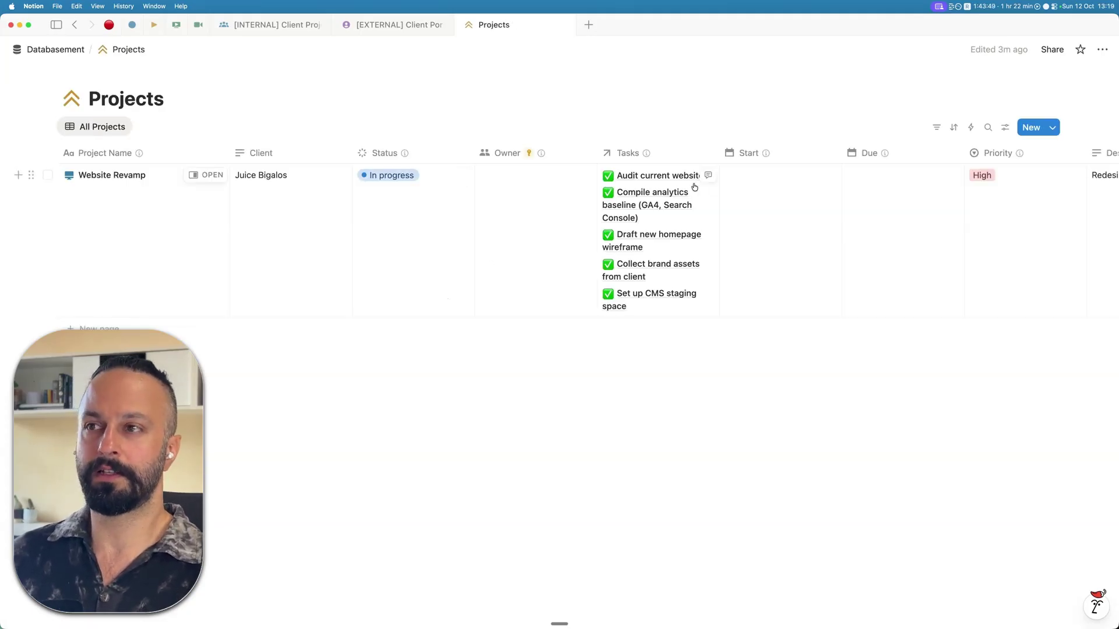
left_click(1100, 50)
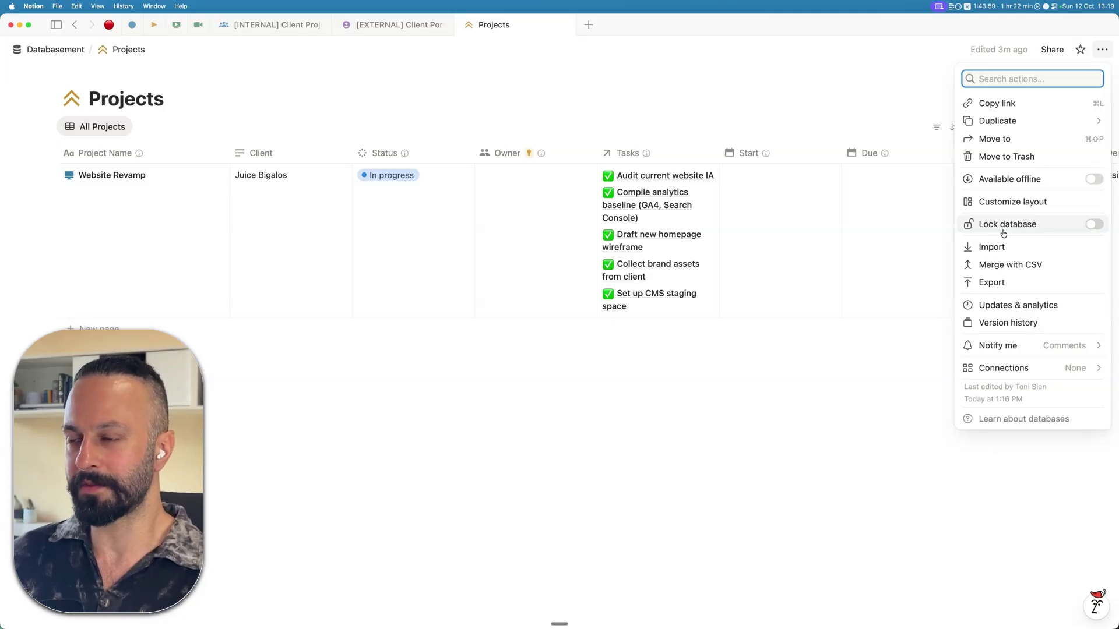
- In the Projects share settings, delete the 'Anyone in Owner' Can edit rule and start a new rule
left_click(794, 365)
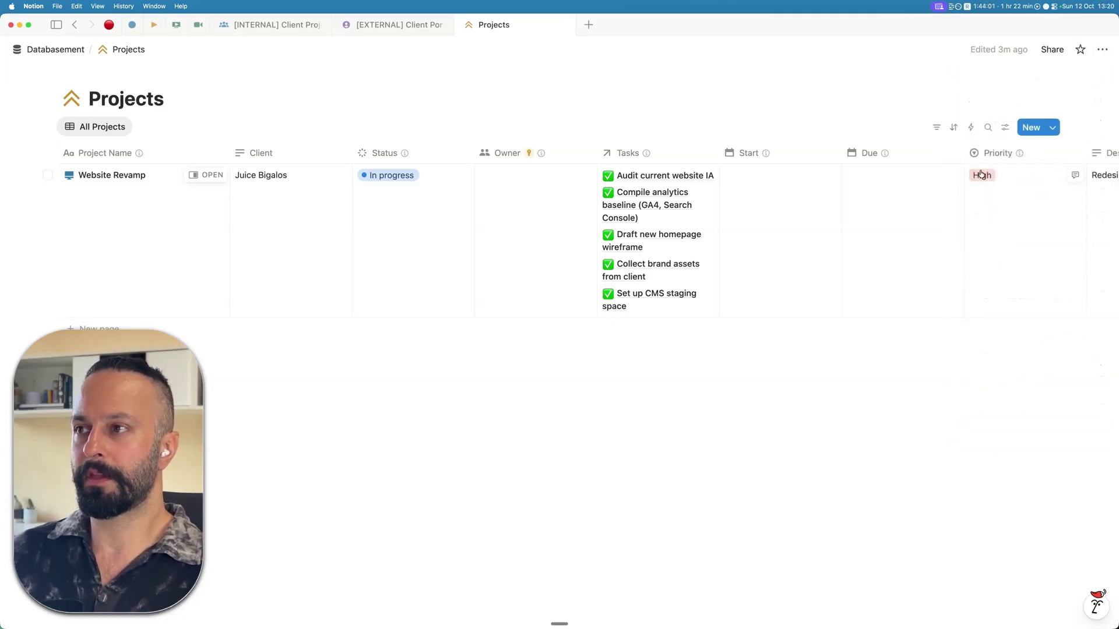
left_click(1058, 55)
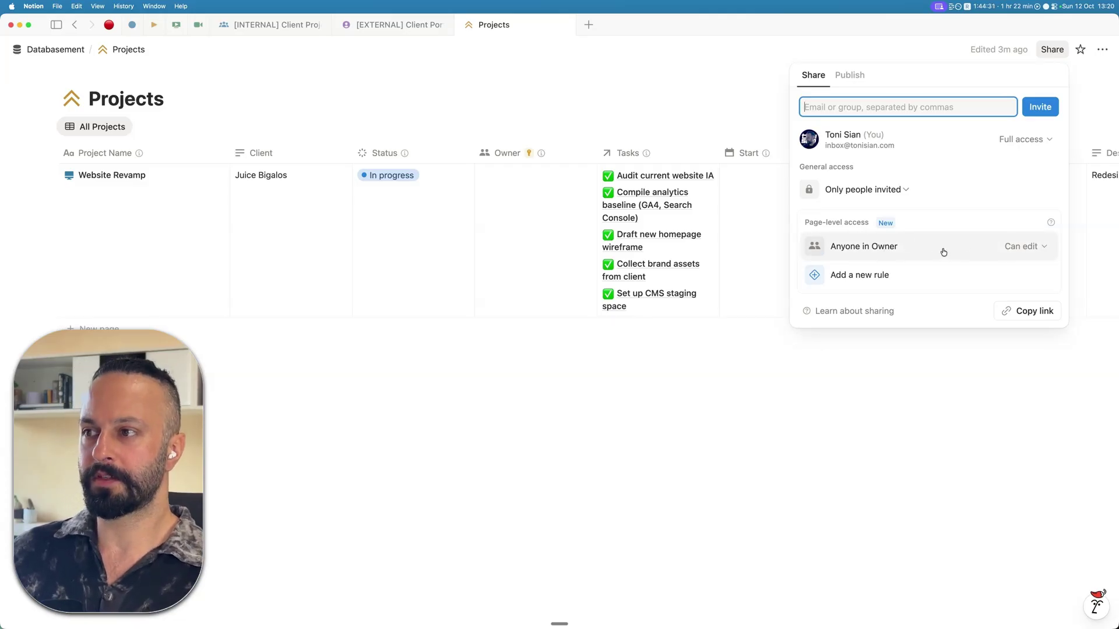
left_click(1018, 250)
left_click(972, 348)
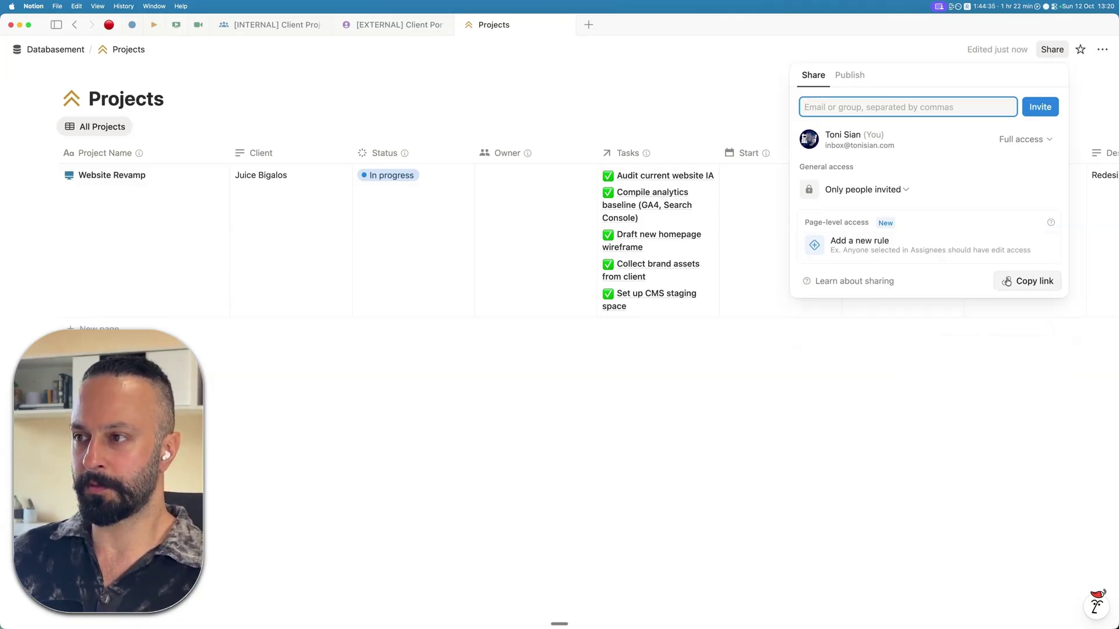
left_click(916, 249)
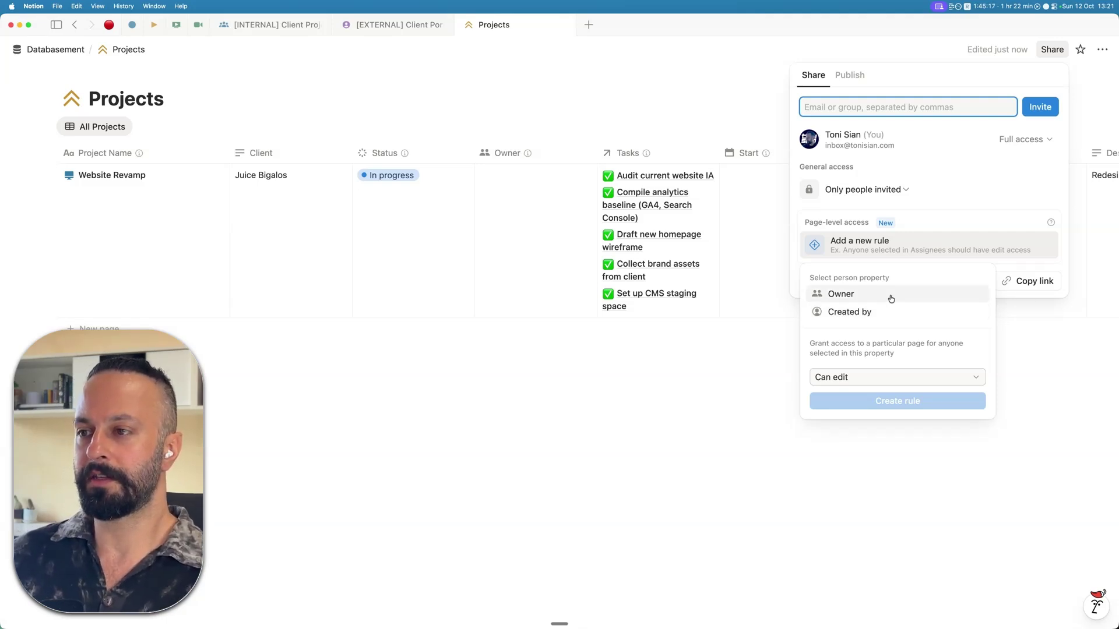
- Create a page-level rule giving anyone in Owner Can edit access, then close the Share panel
left_click(890, 297)
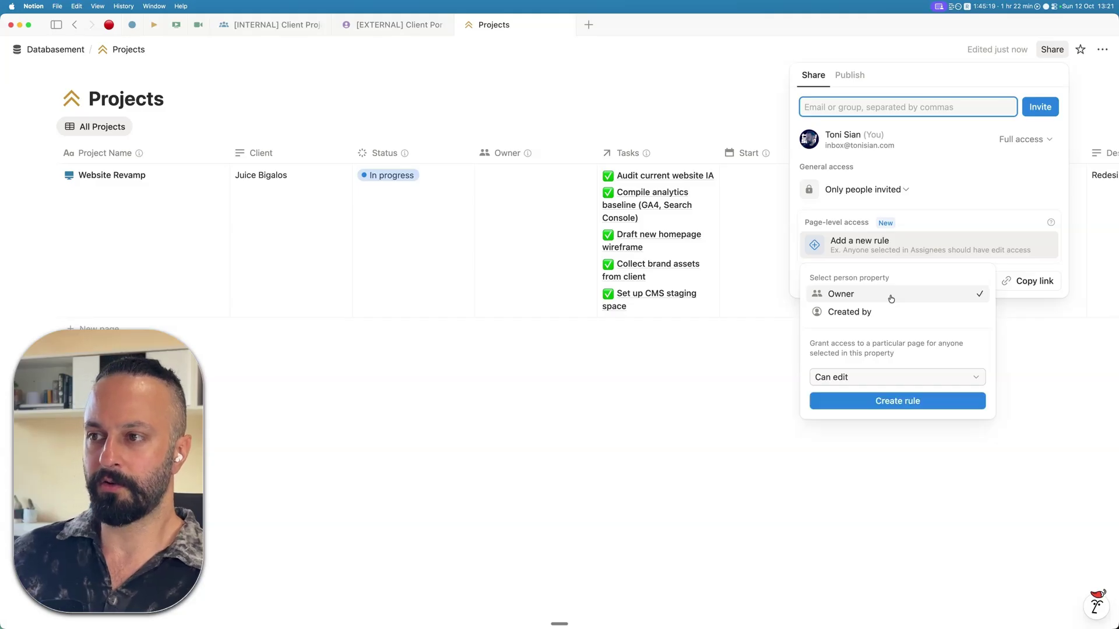
left_click(974, 380)
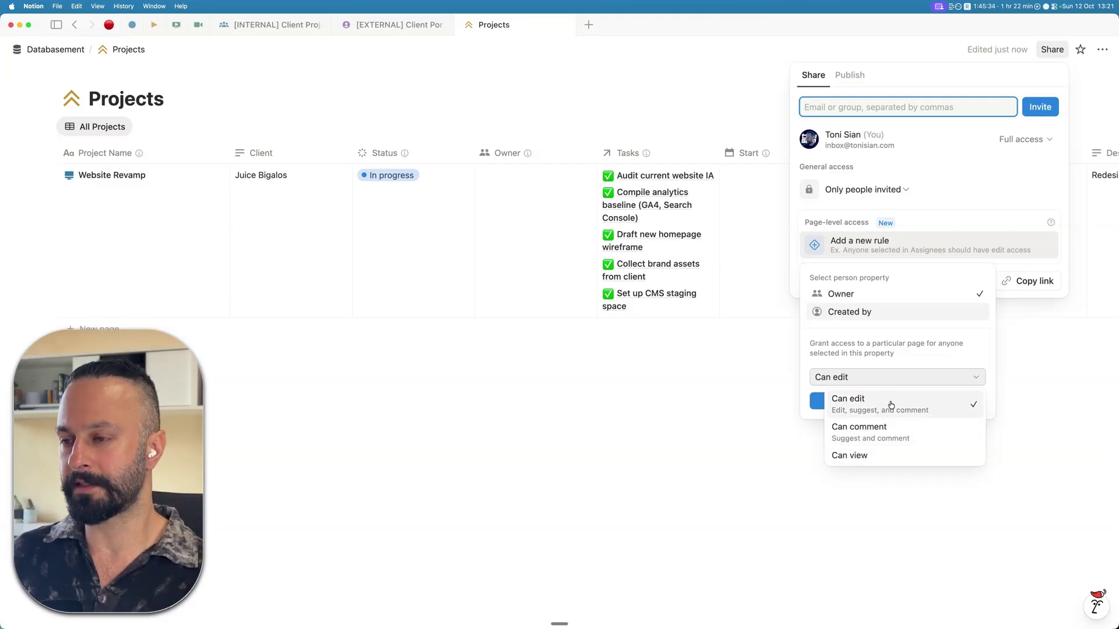
left_click(904, 356)
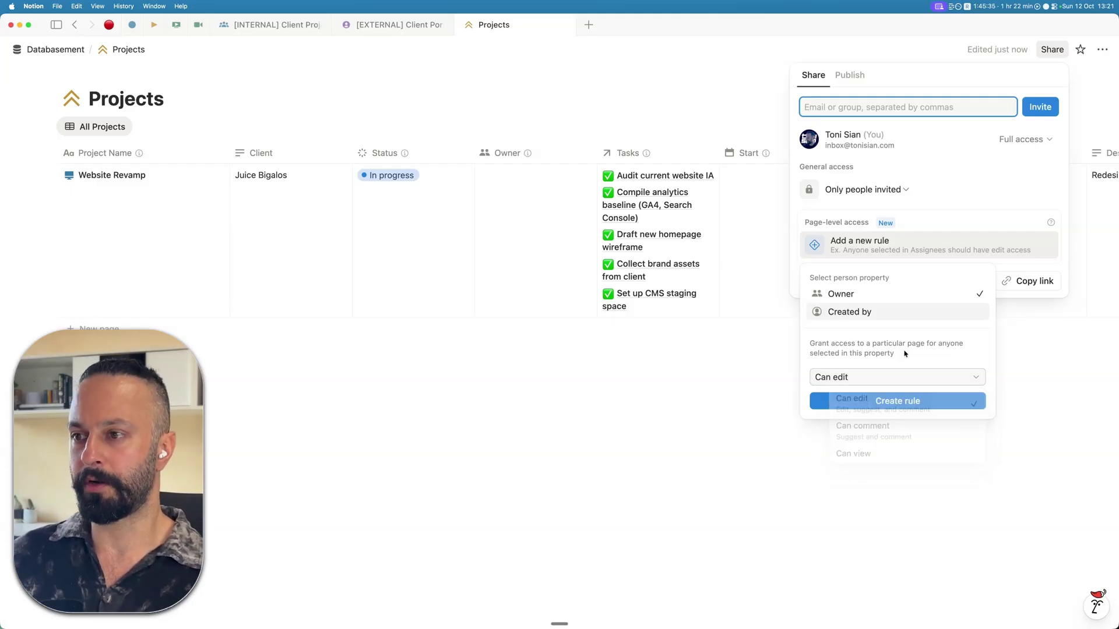
left_click(892, 314)
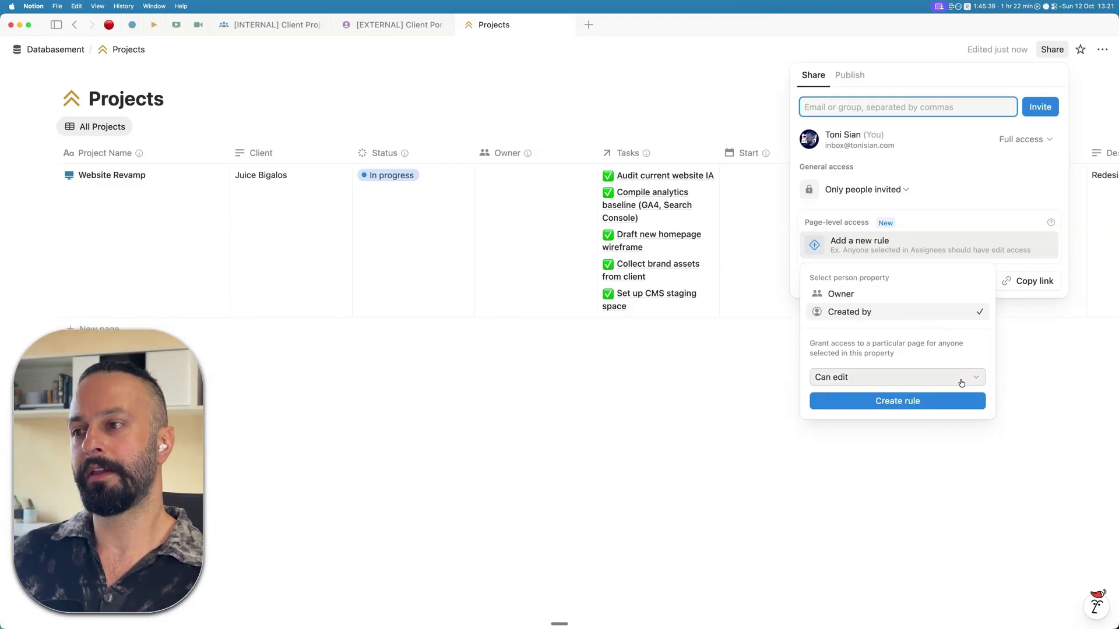
left_click(961, 382)
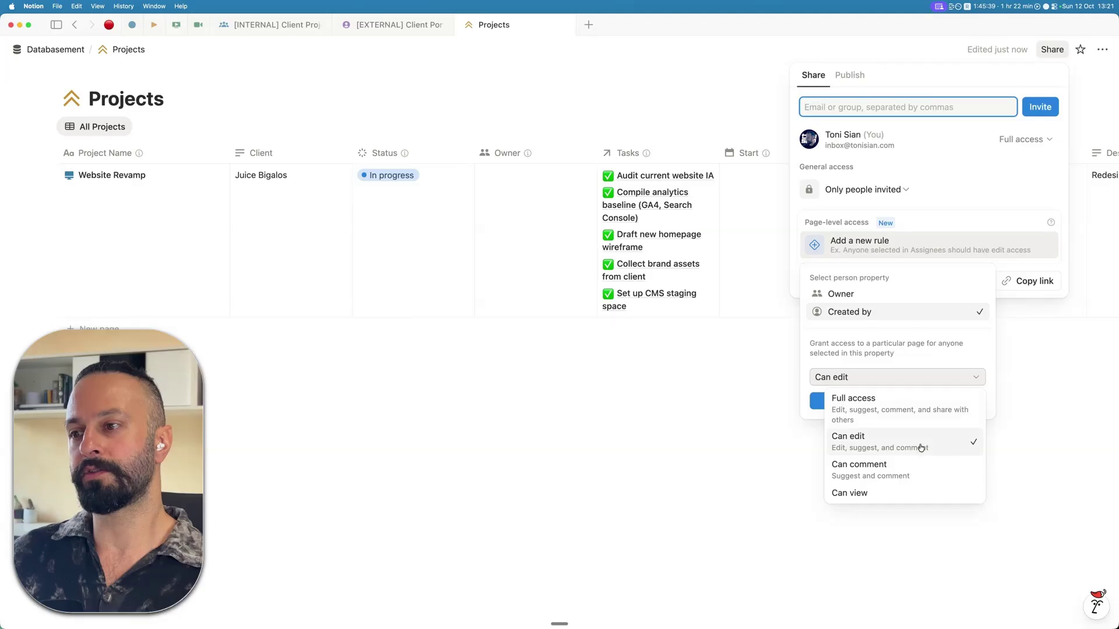
left_click(934, 353)
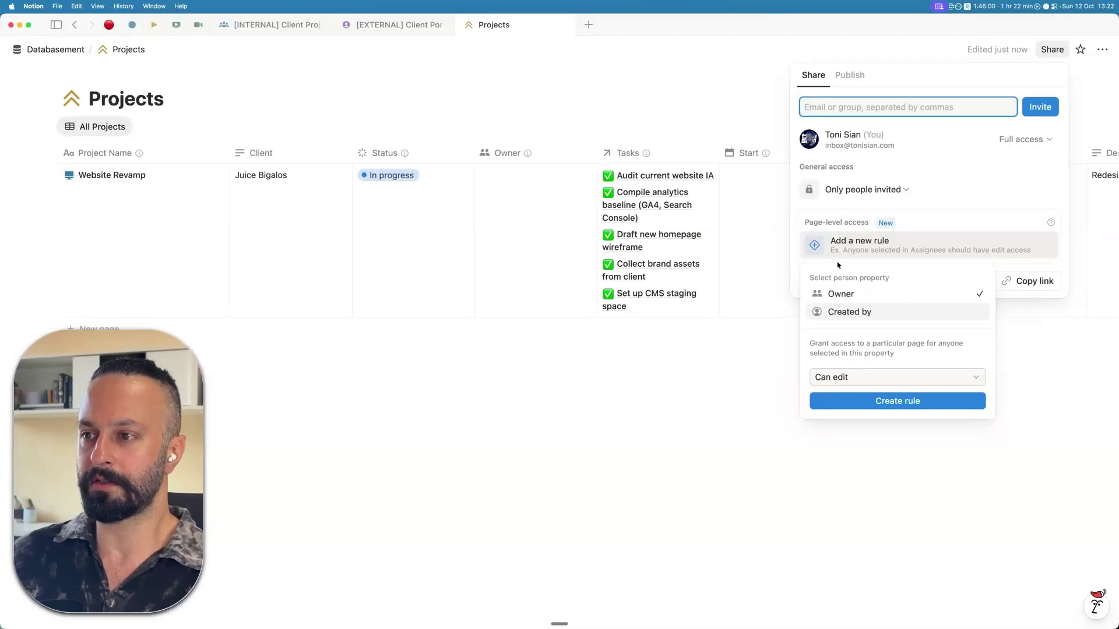
left_click(918, 386)
left_click(918, 383)
left_click(896, 402)
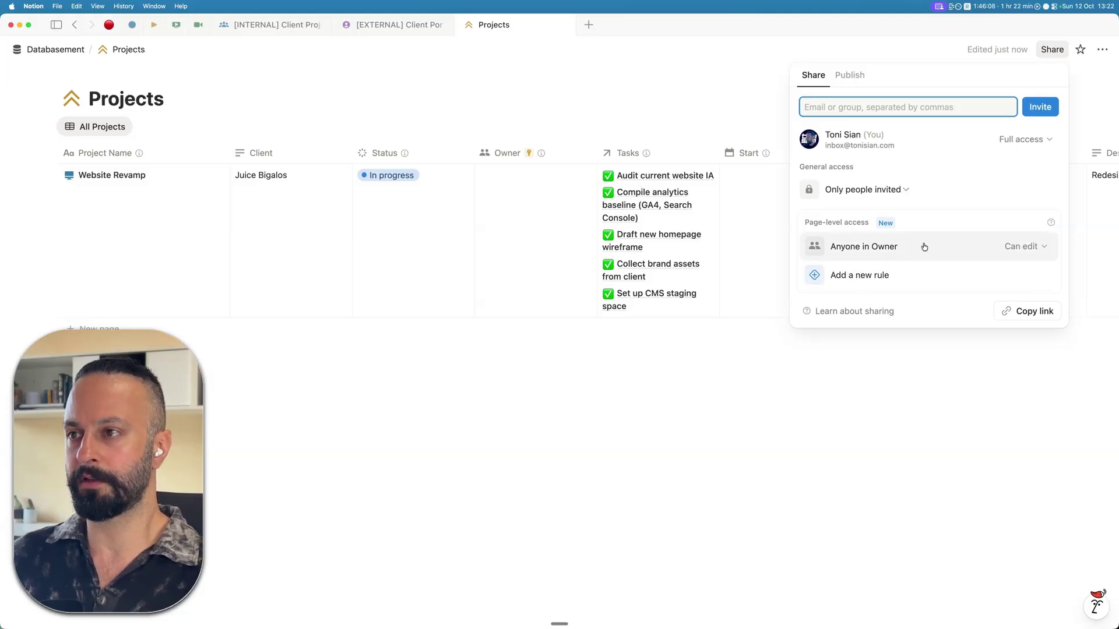
left_click(627, 400)
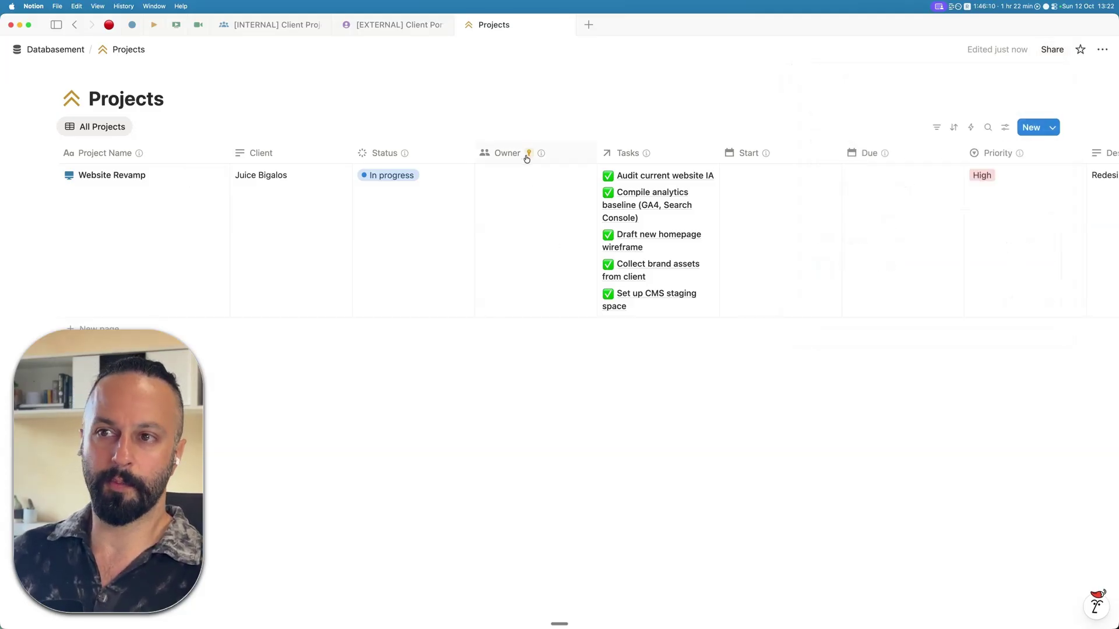
mouse_move(529, 155)
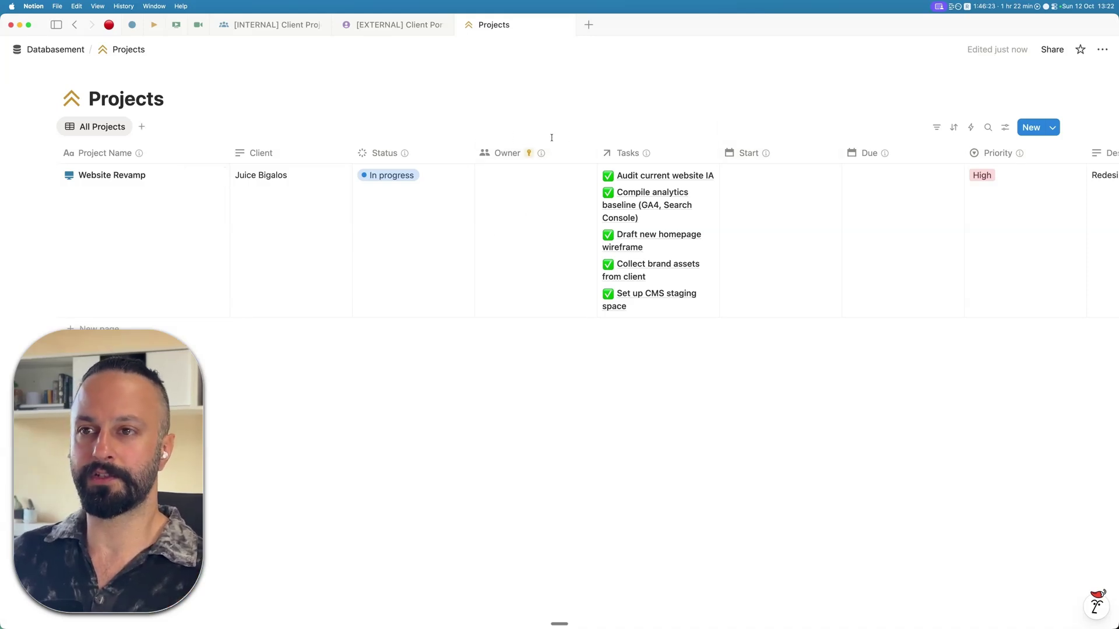
- Return to the Website Revamp internal page and look over its tasks and Requests table
left_click(268, 29)
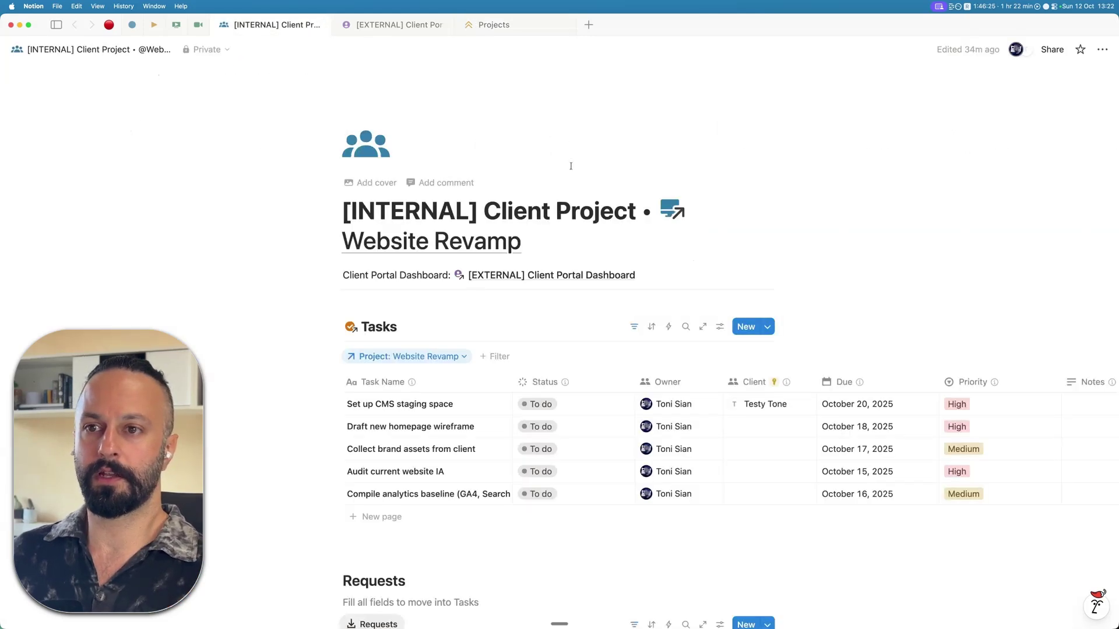
left_click(508, 201)
left_click(600, 211)
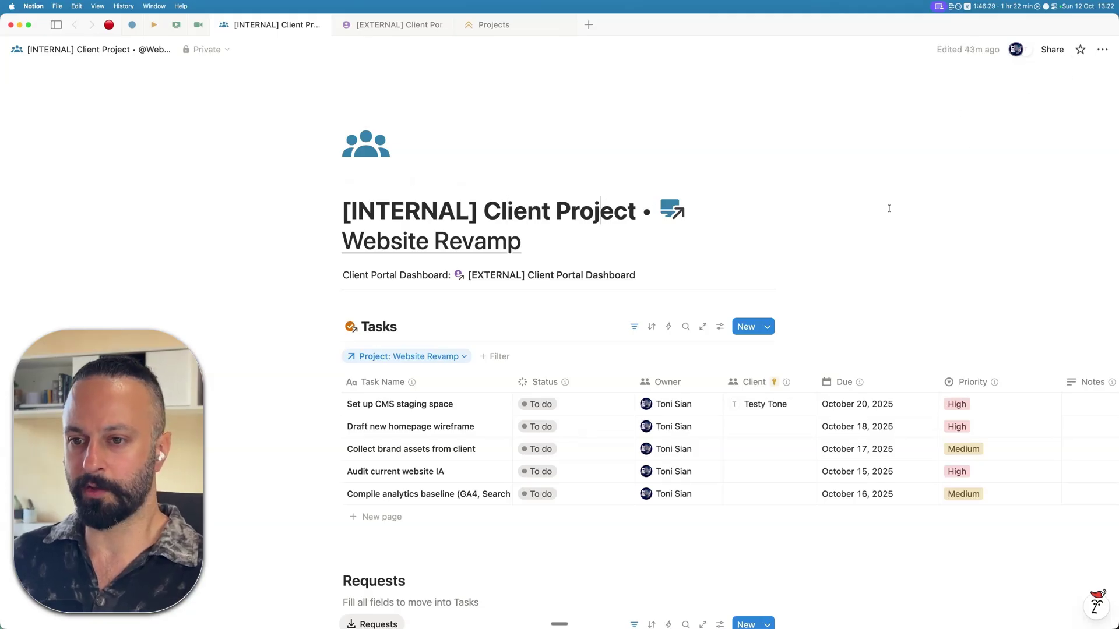
scroll(419, 192, "down", 5)
scroll(418, 192, "up", 2)
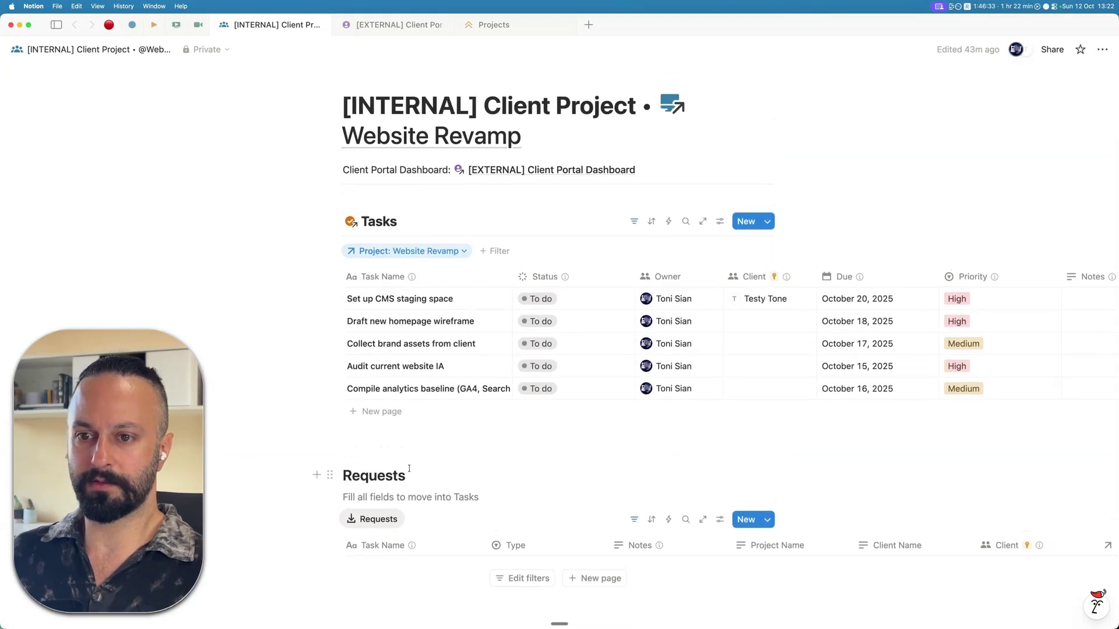
double_click(372, 477)
left_click(374, 480)
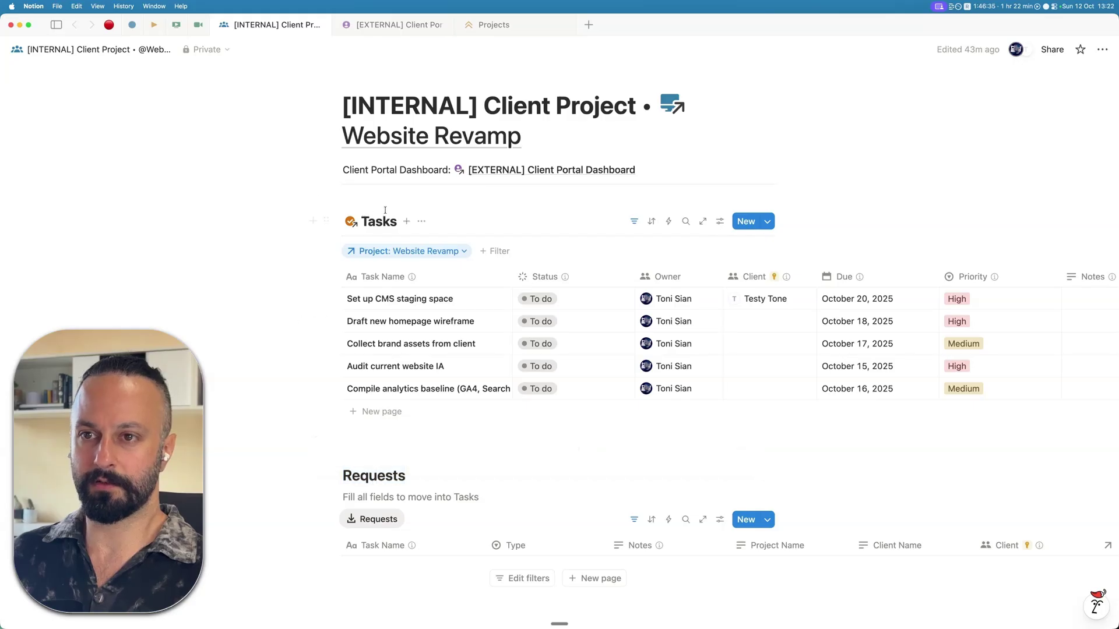
scroll(391, 222, "up", 1)
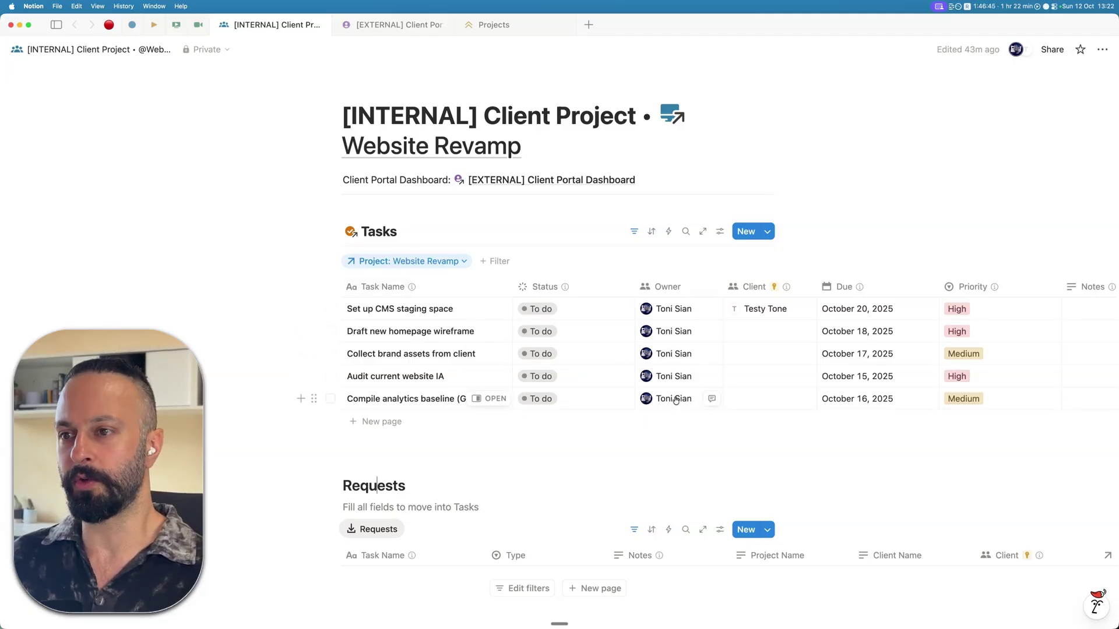
- Remove the guest from the Client cell of 'Set up CMS staging space', leaving it empty
left_click(740, 310)
key("BackSpace")
key("Escape")
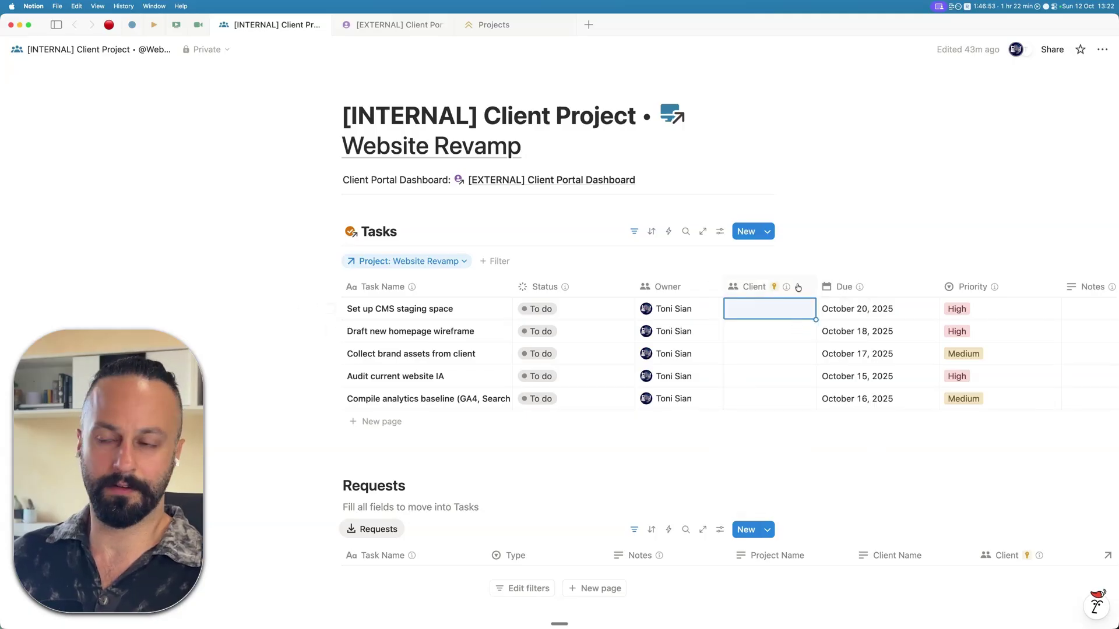
left_click(809, 258)
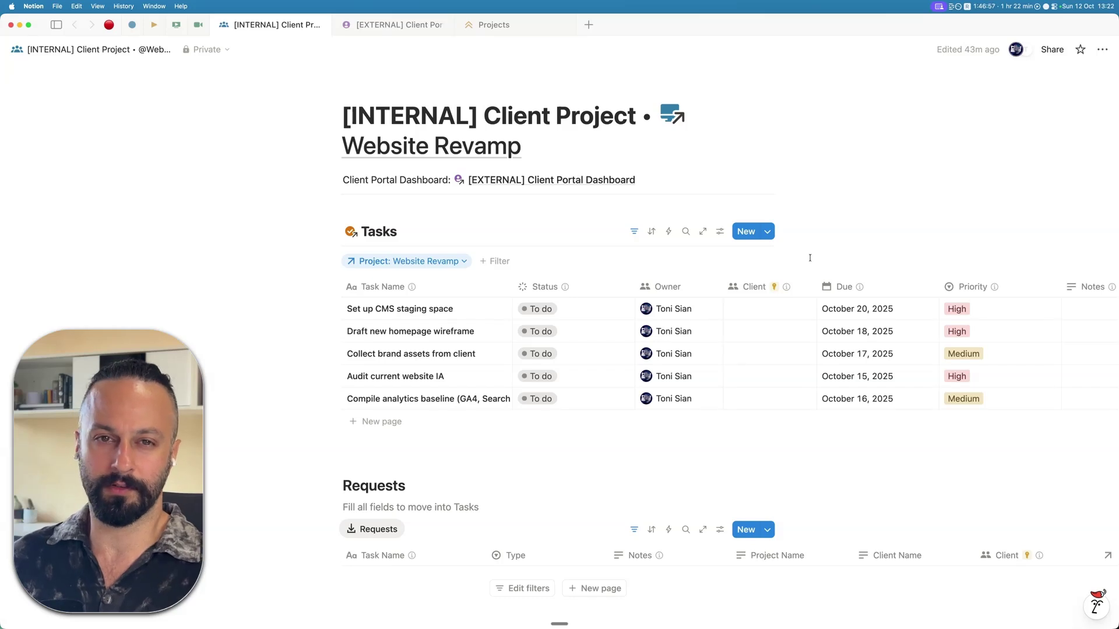
mouse_move(773, 291)
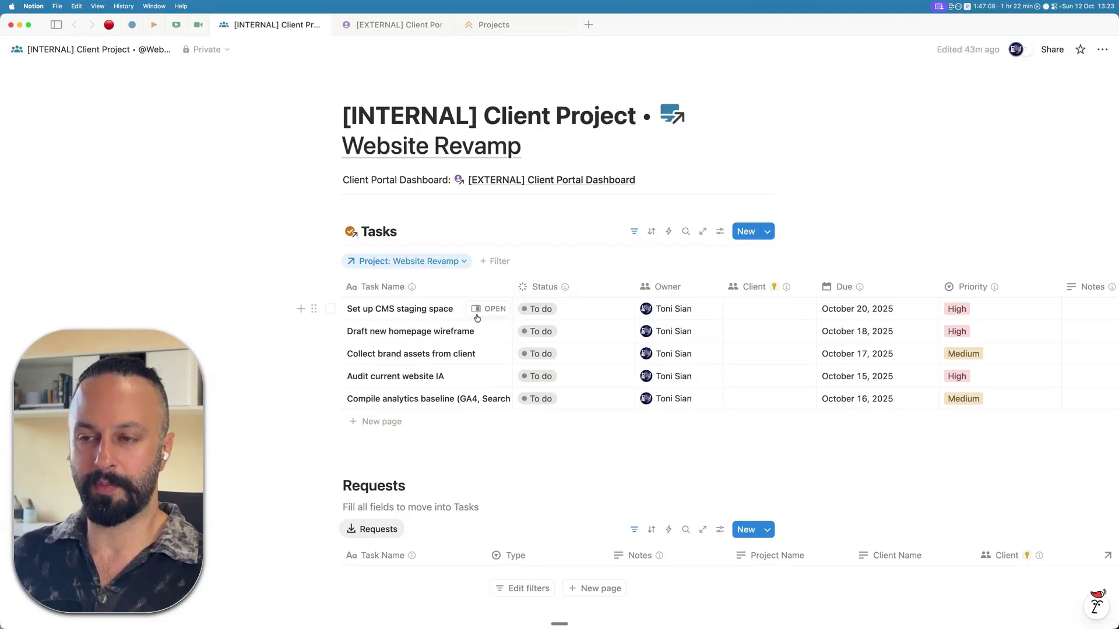
left_click(767, 307)
key("Escape")
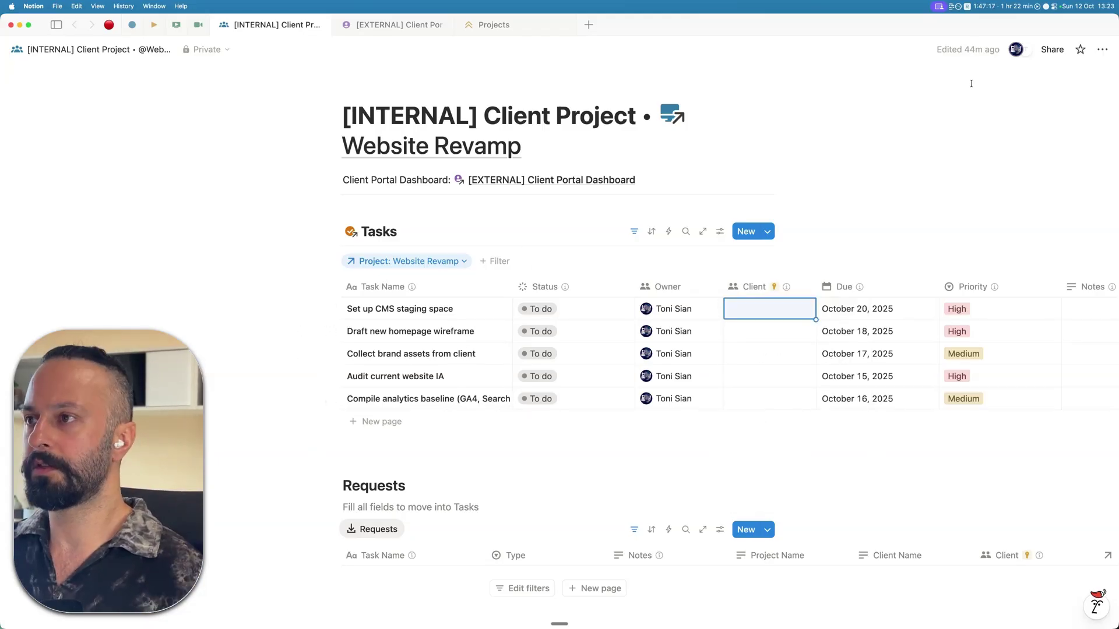
left_click(1052, 49)
left_click(700, 138)
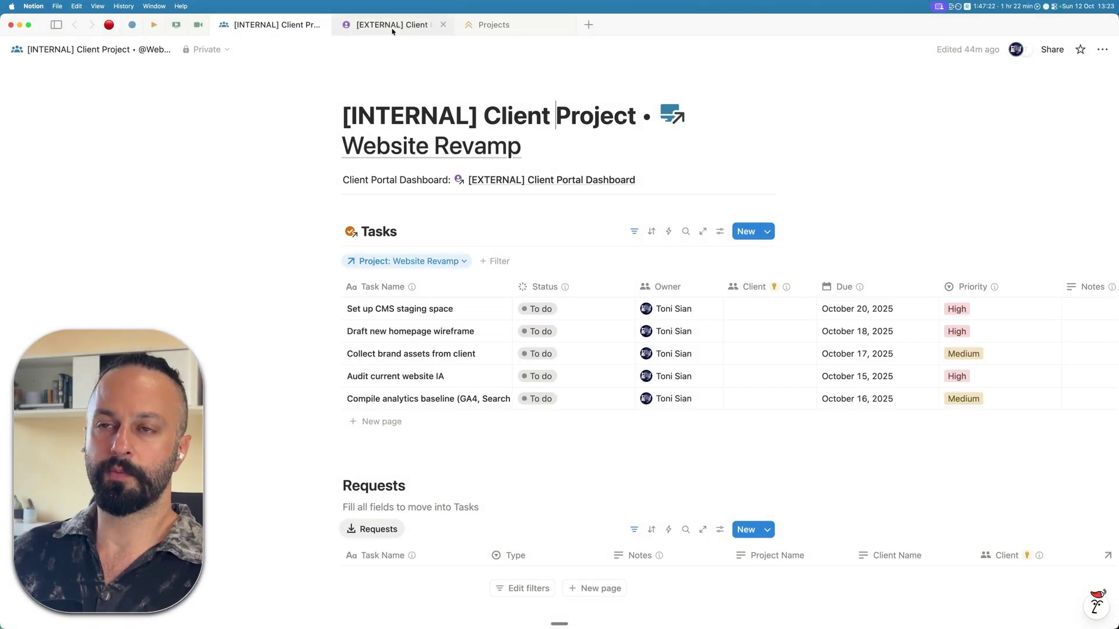
- Flip between the Client Portal Dashboard and the internal Website Revamp page
mouse_move(392, 31)
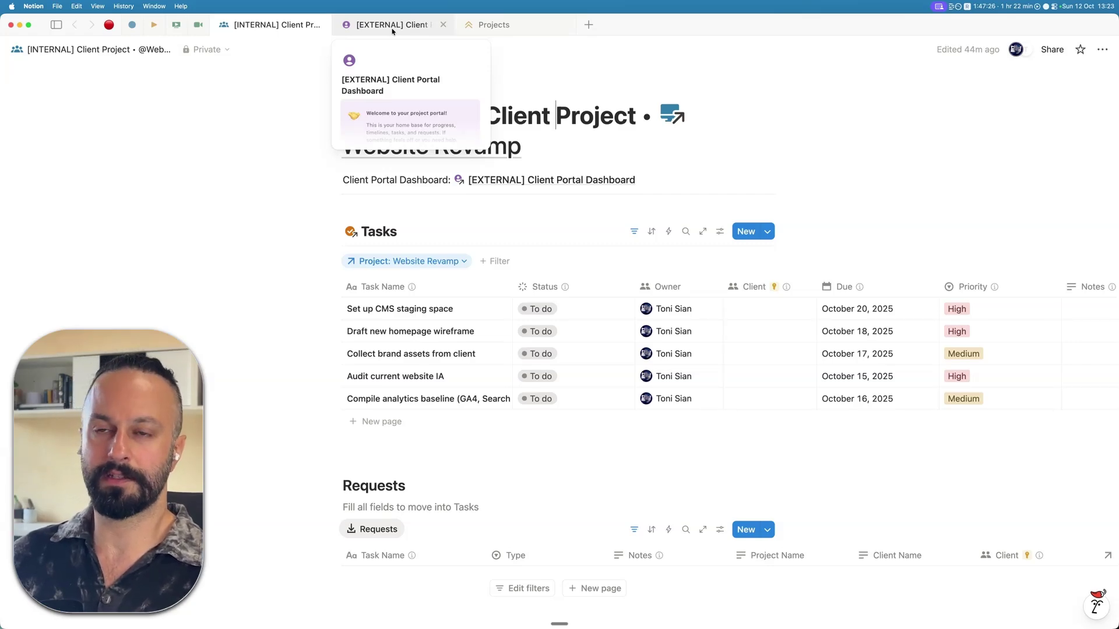
left_click(392, 24)
left_click(274, 25)
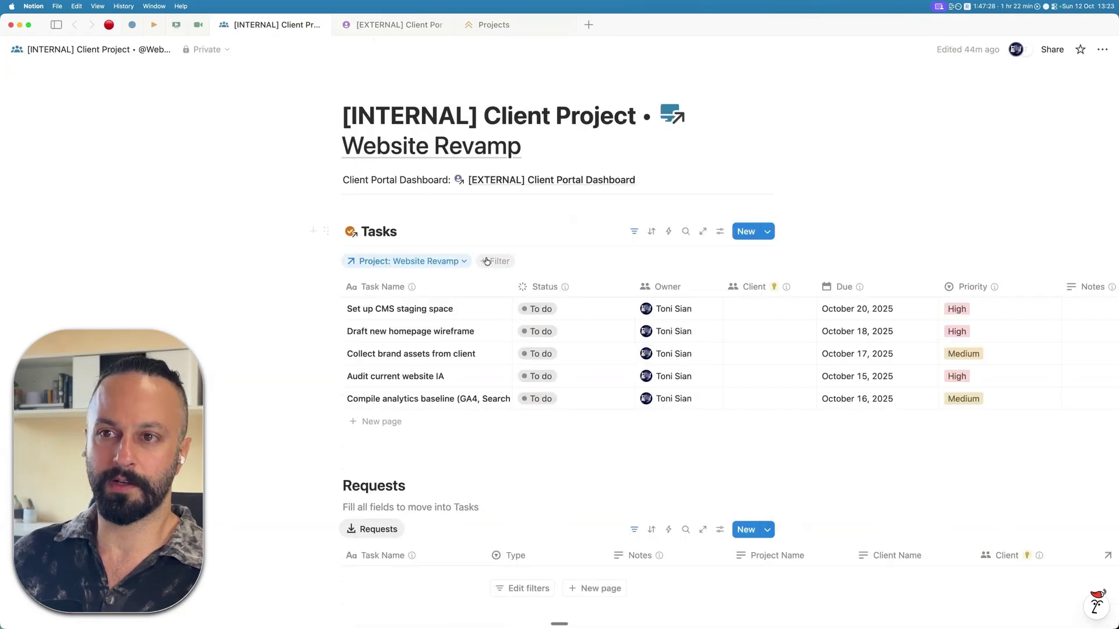
left_click(402, 30)
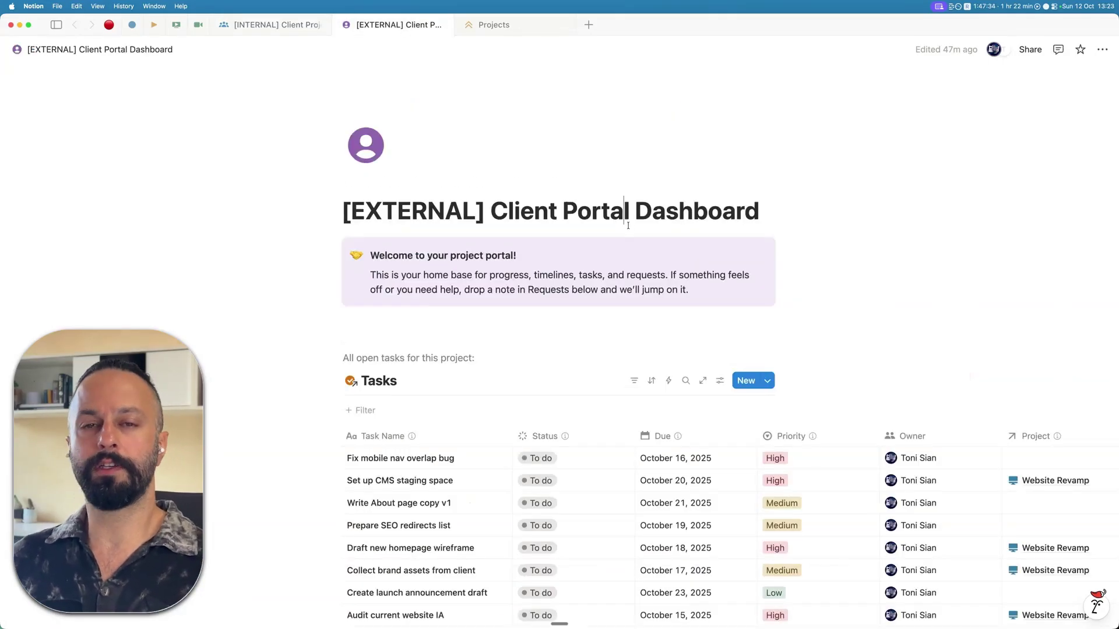
left_click(288, 26)
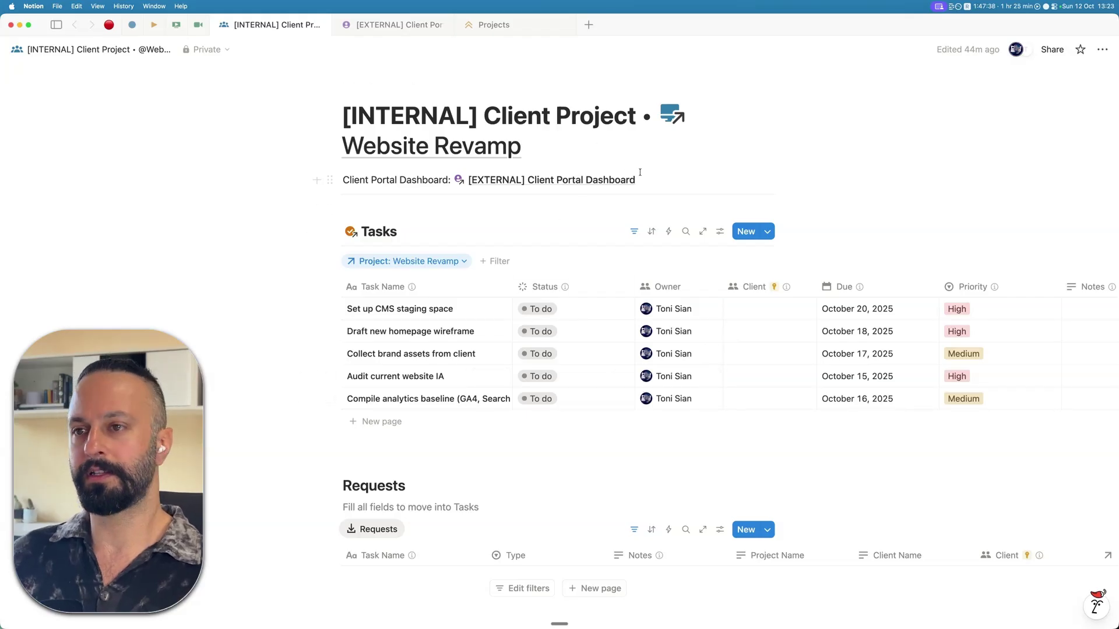
scroll(640, 173, "up", 2)
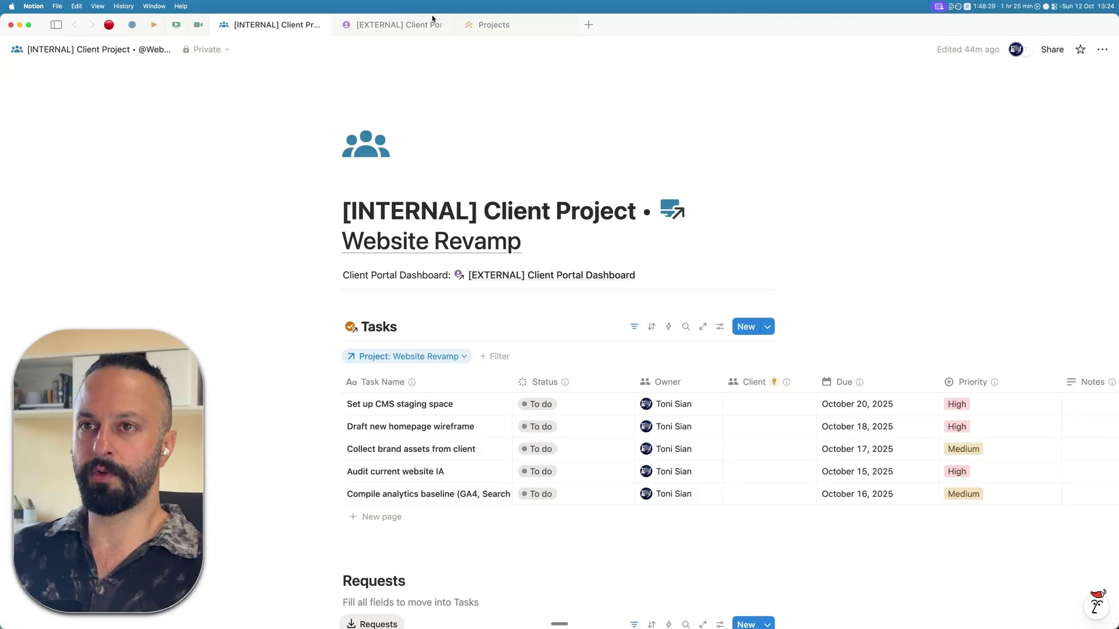
- Open the [EXTERNAL] Client Portal Dashboard and scroll through its ten To do tasks and request section
left_click(374, 28)
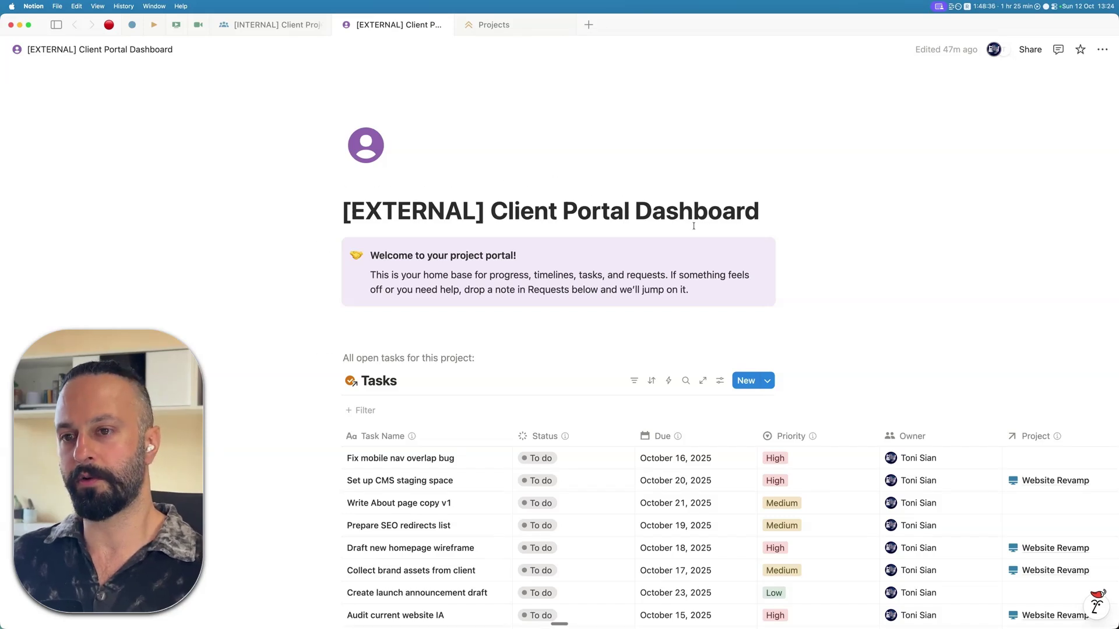
scroll(506, 304, "down", 5)
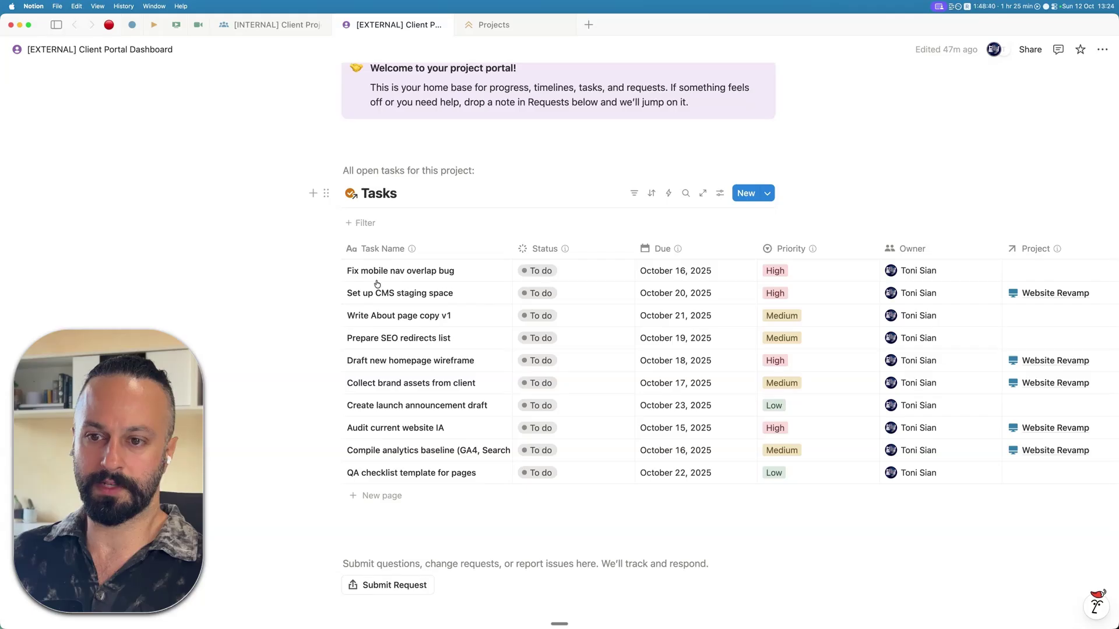
scroll(382, 292, "down", 3)
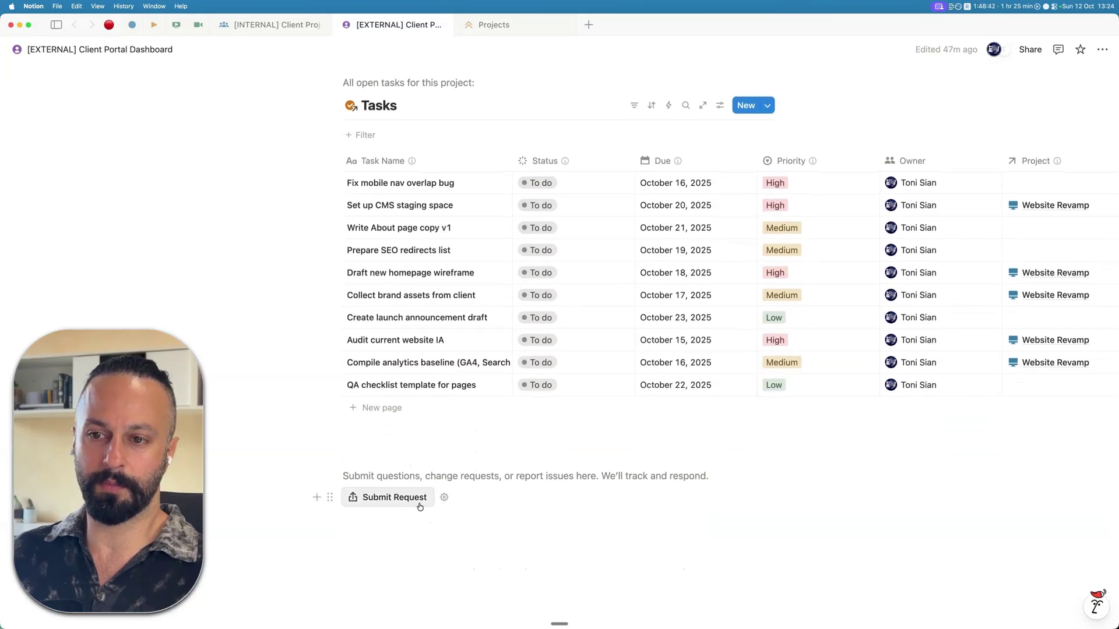
scroll(466, 498, "up", 1)
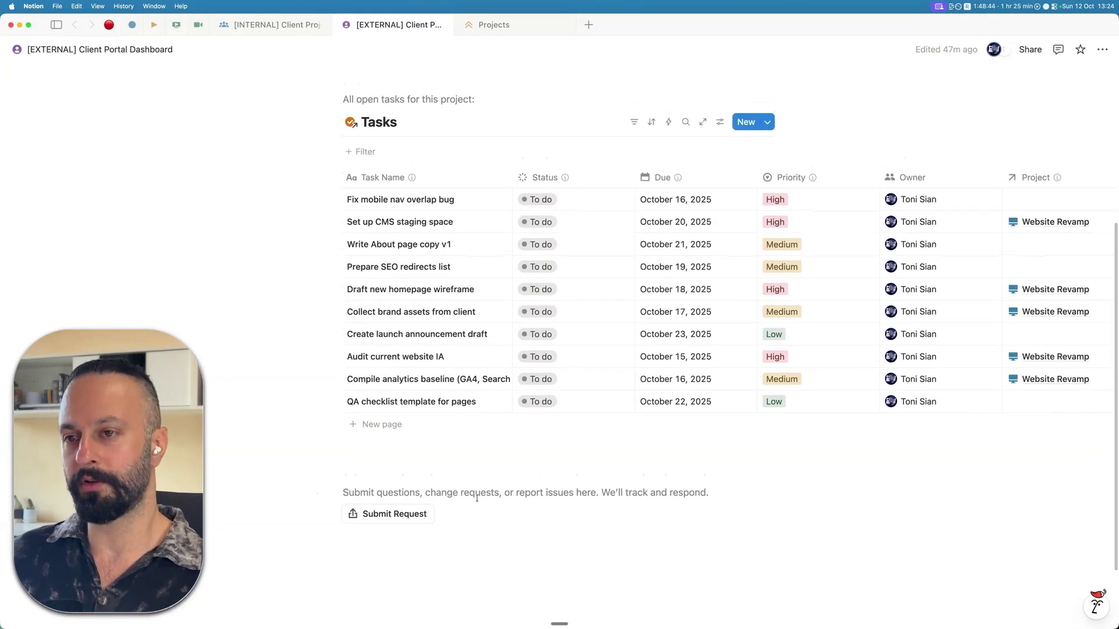
scroll(457, 445, "up", 5)
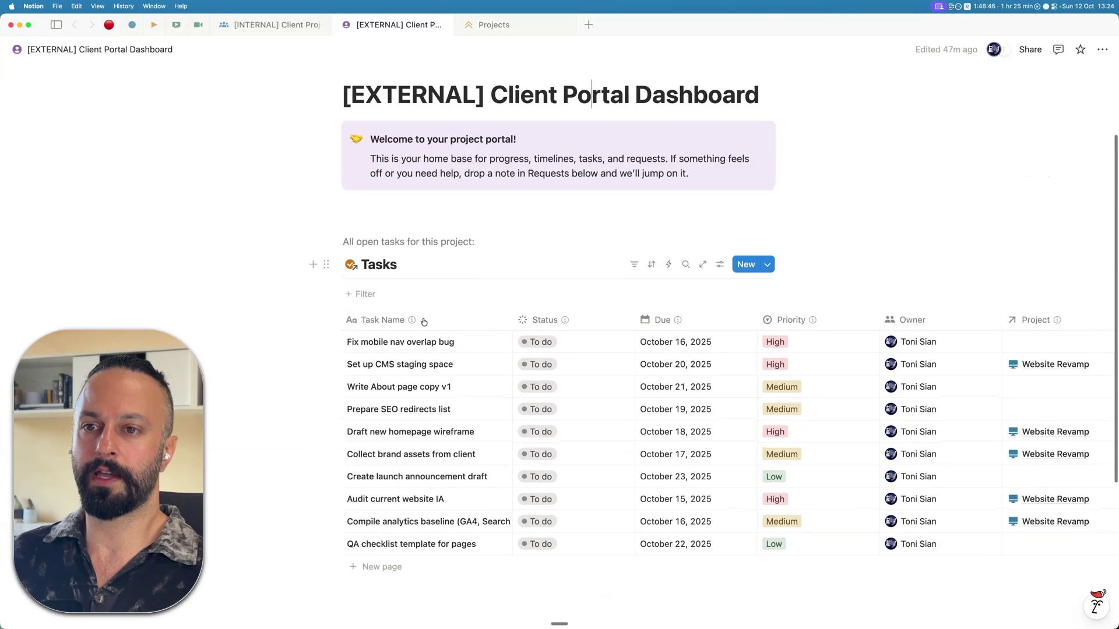
scroll(473, 281, "up", 2)
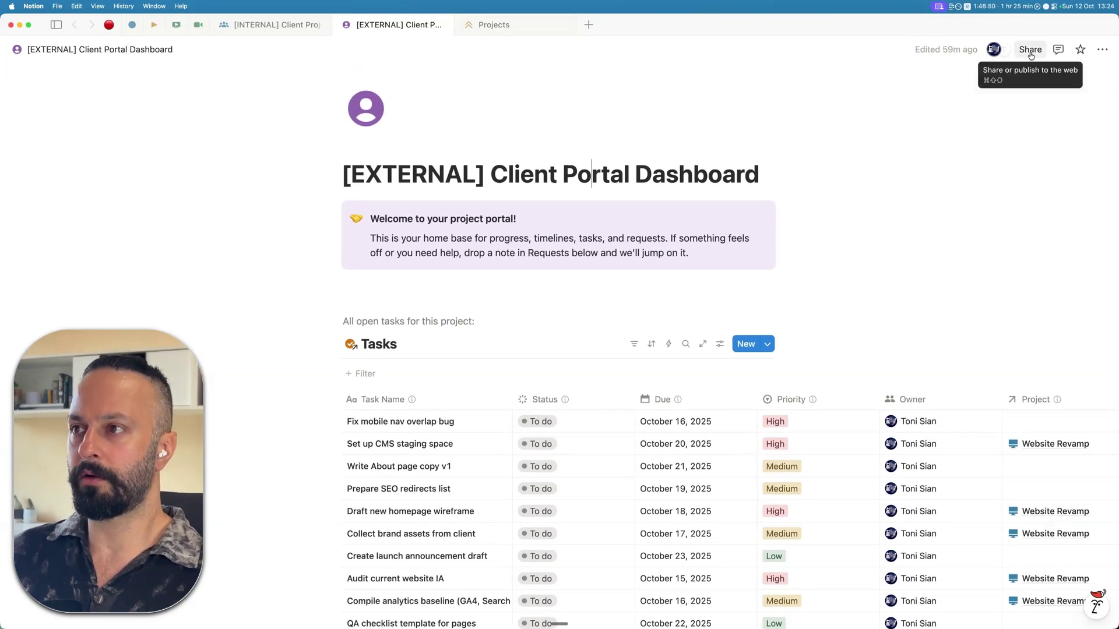
- Remove the guest's existing access to the dashboard in its Share settings
left_click(1030, 50)
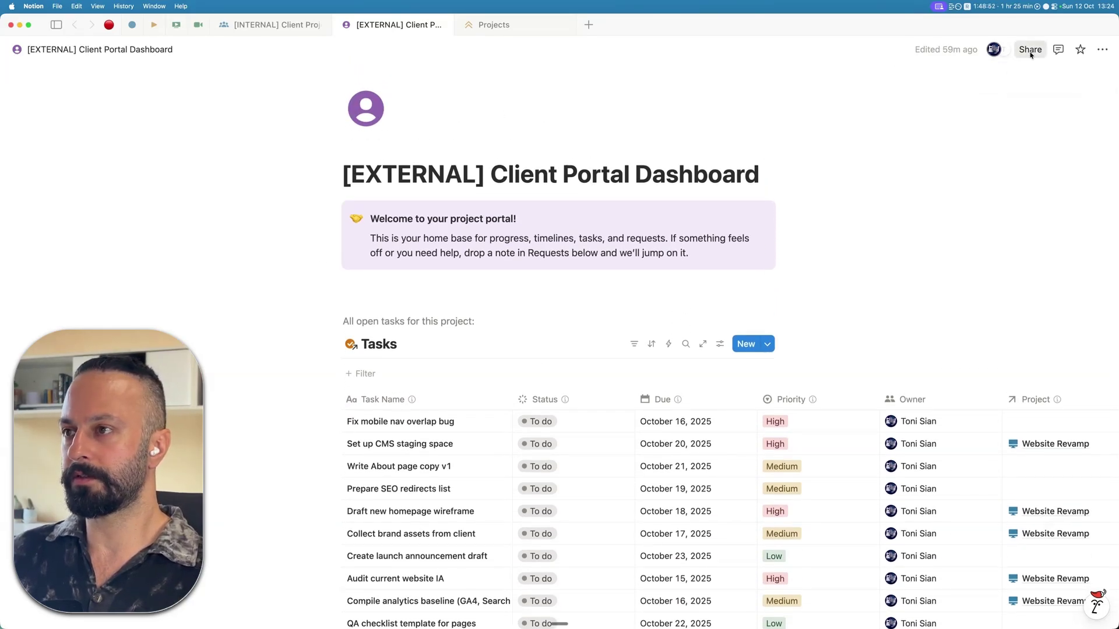
left_click(1030, 173)
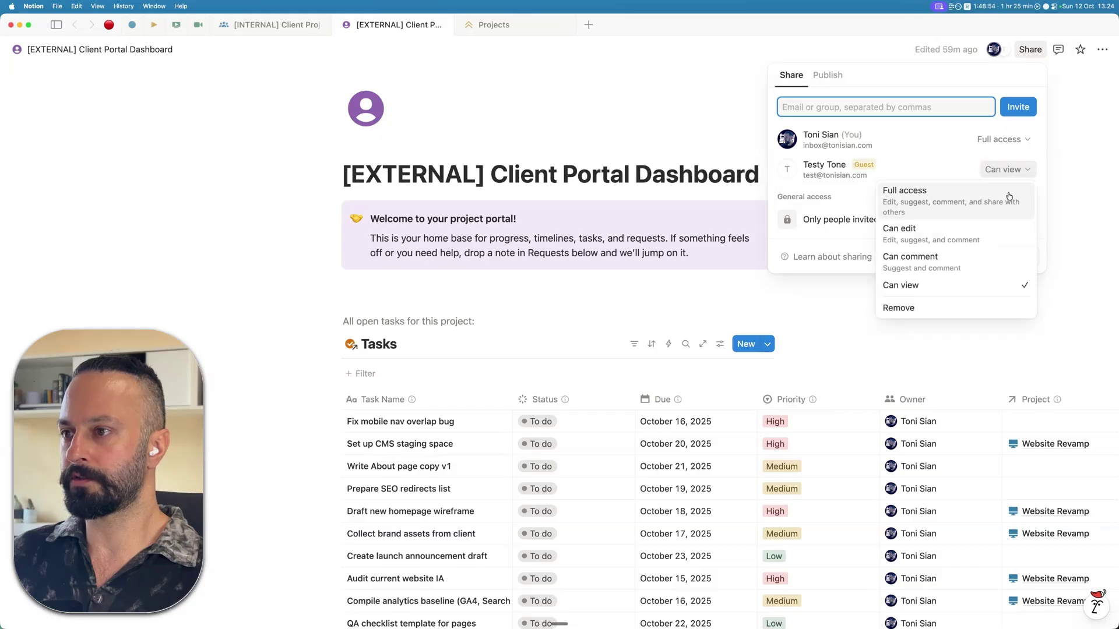
left_click(938, 308)
left_click(657, 176)
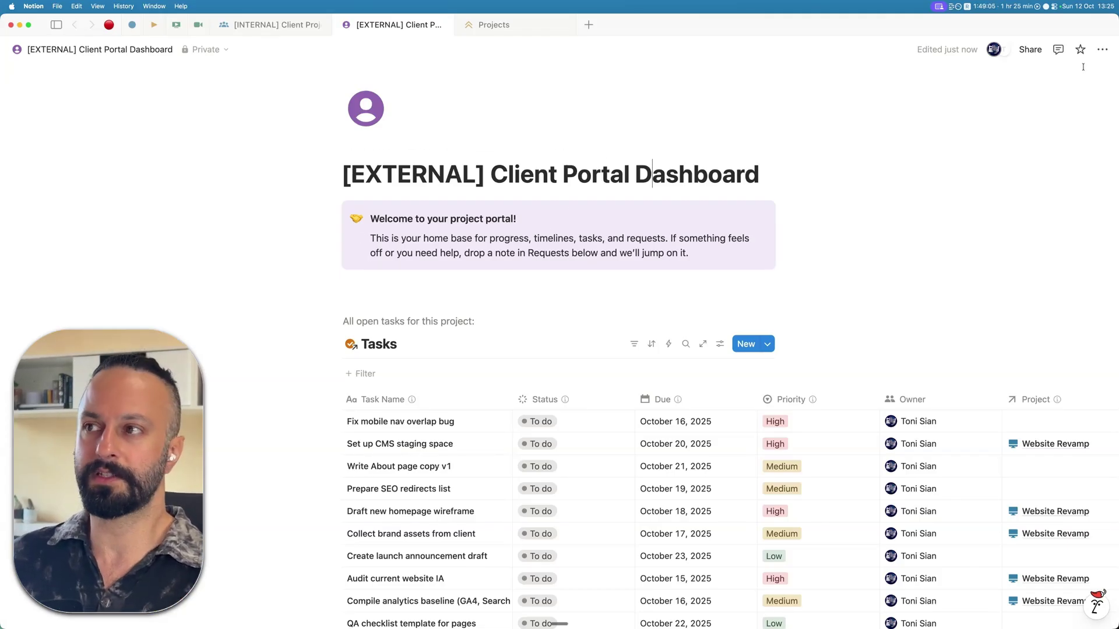
- Check the browser's desktop space, then come back to the Notion app
key("ctrl+Right")
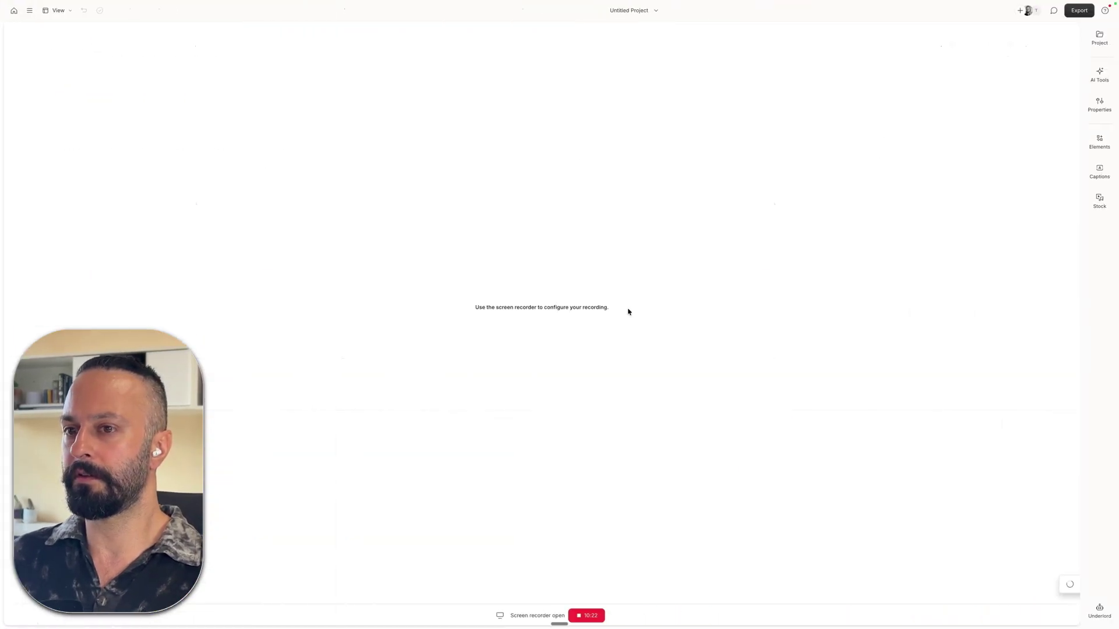
key("ctrl+Up")
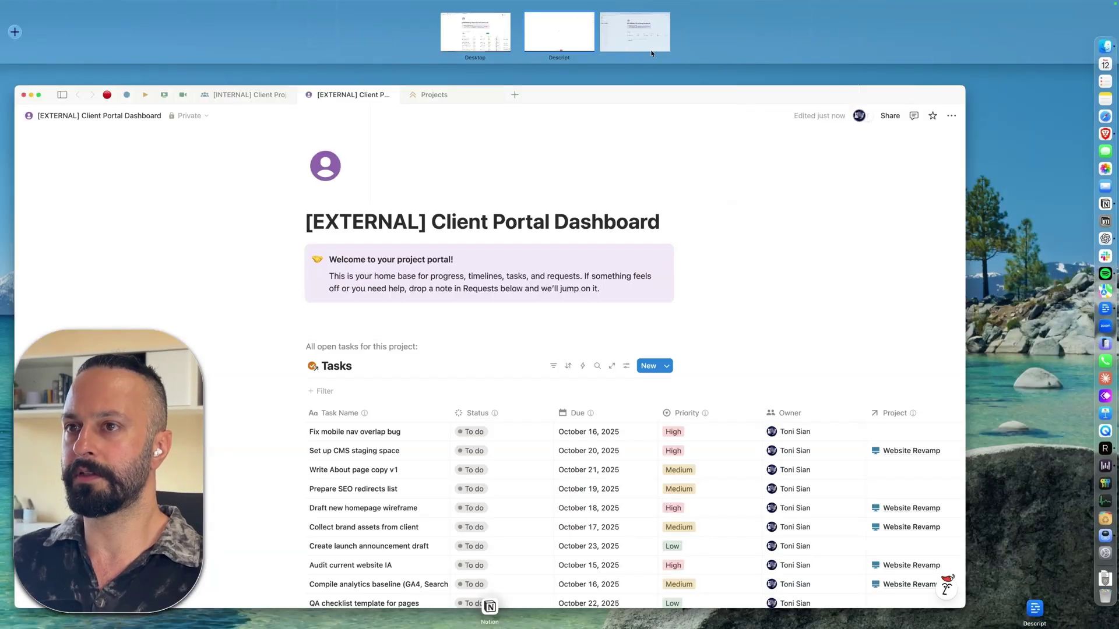
left_click(644, 30)
key("ctrl+Left")
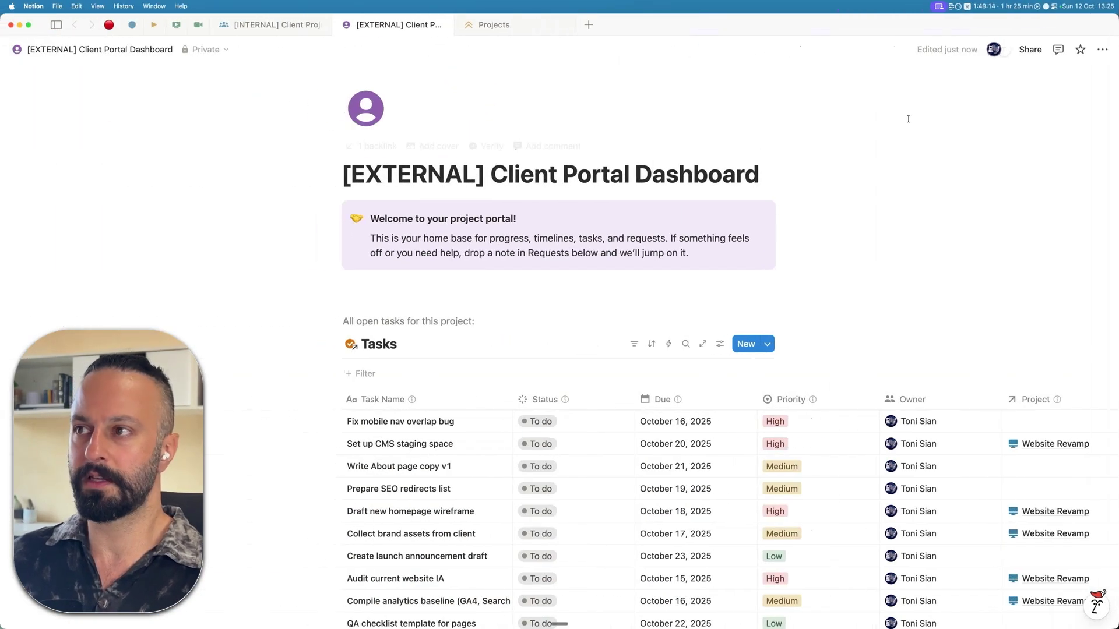
- Invite the guest's e-mail address to the dashboard with Can view access
left_click(1030, 50)
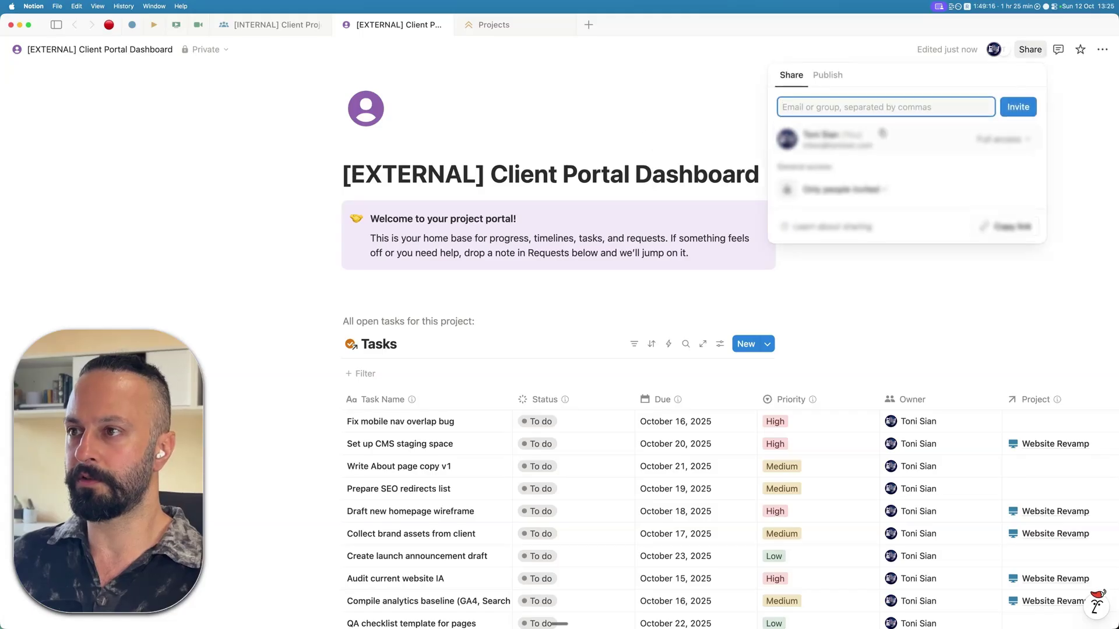
left_click(883, 108)
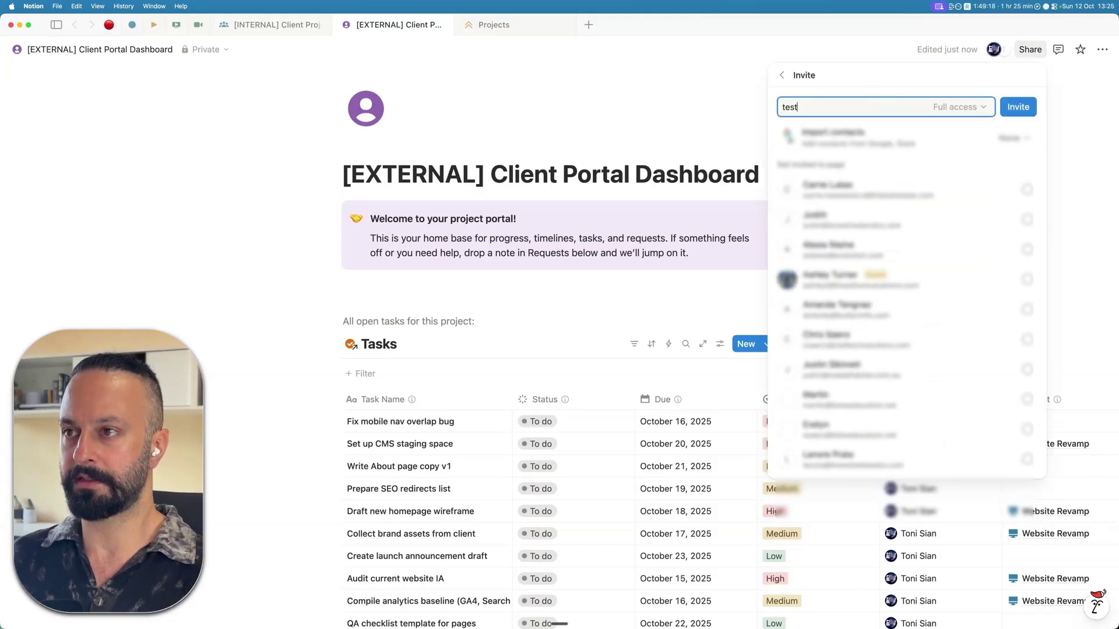
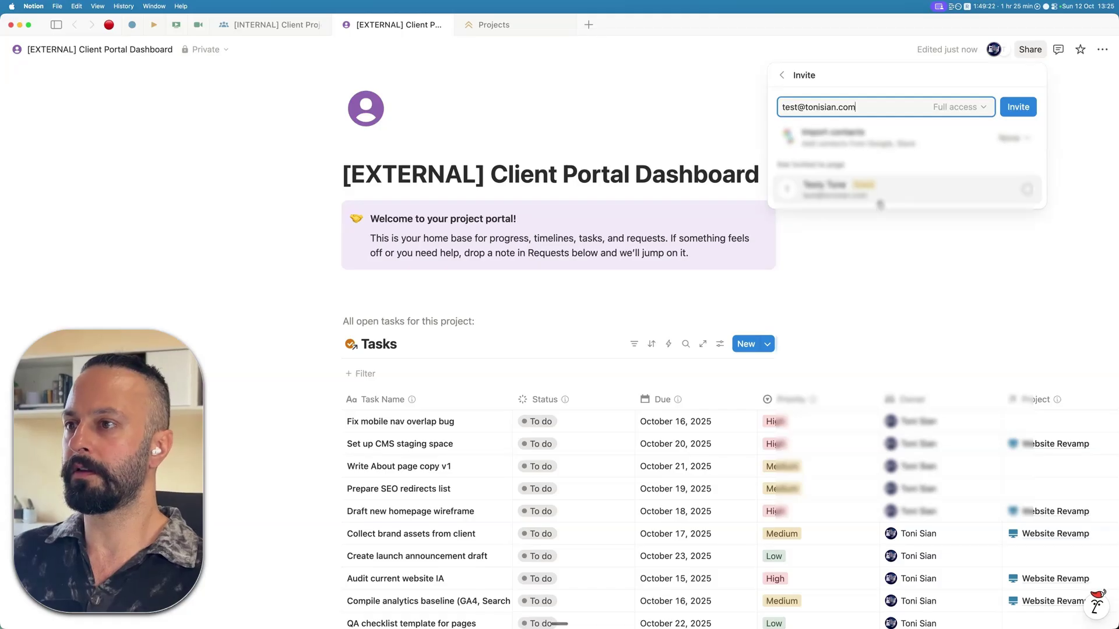
key("Return")
left_click(972, 108)
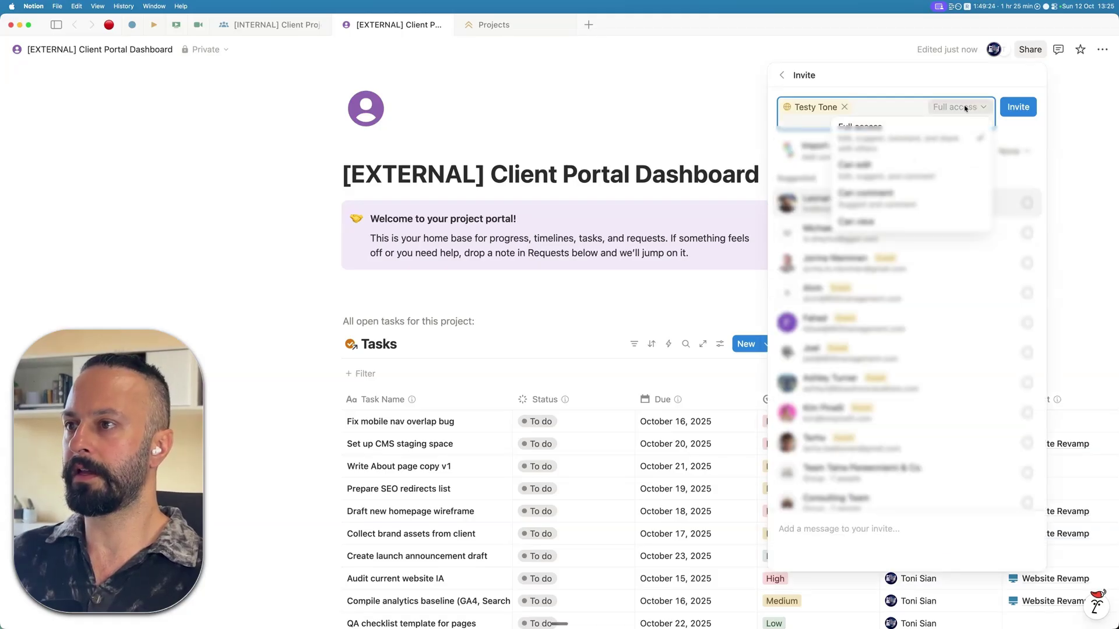
left_click(862, 221)
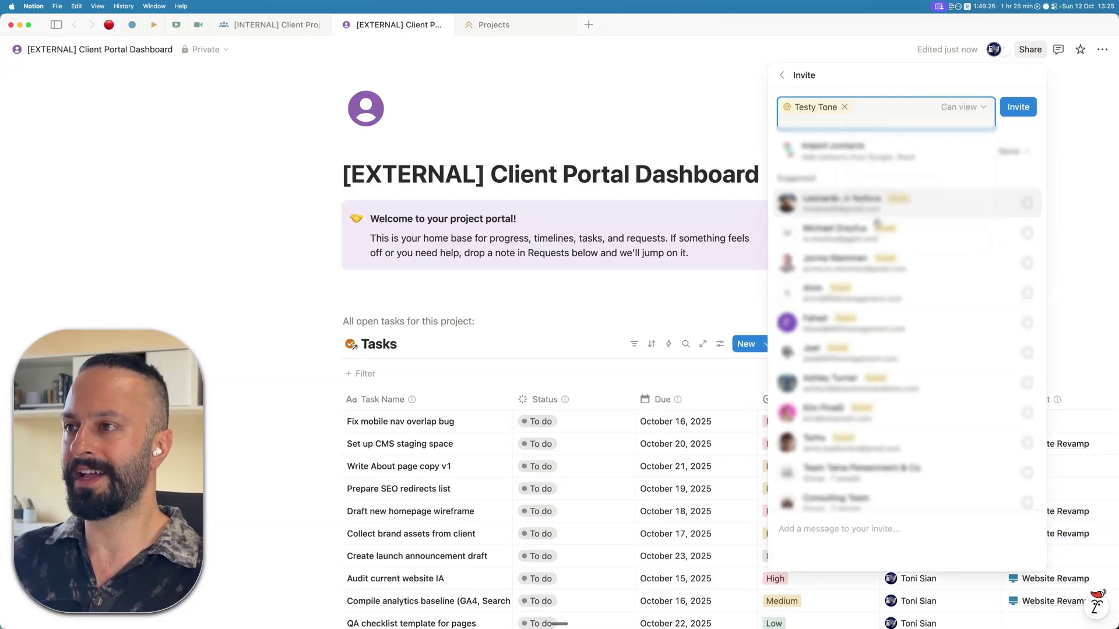
left_click(1023, 108)
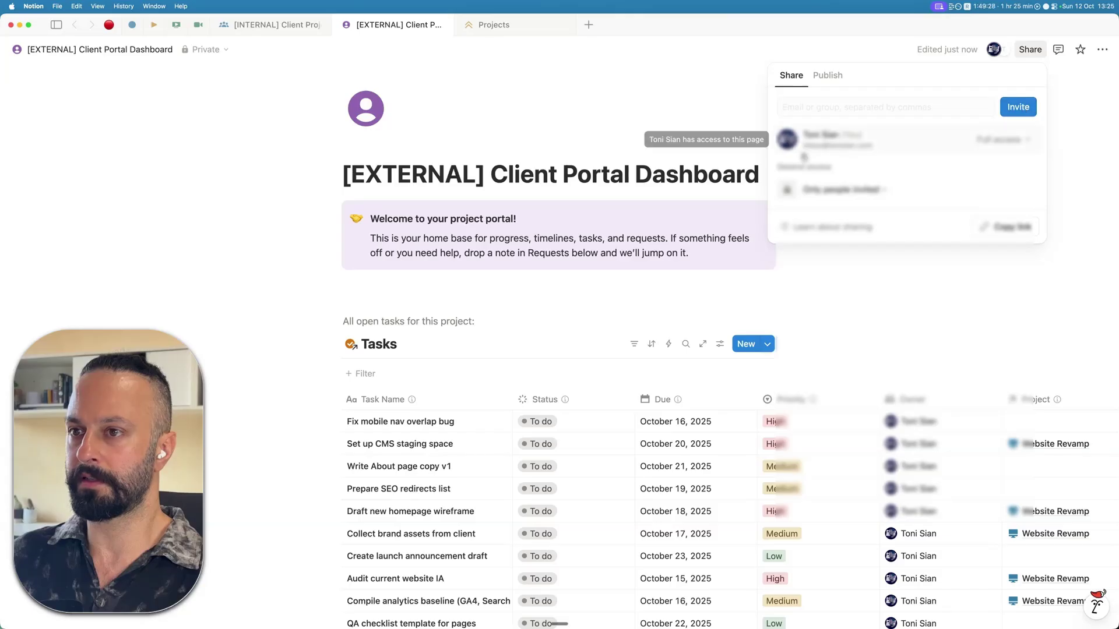
left_click(637, 243)
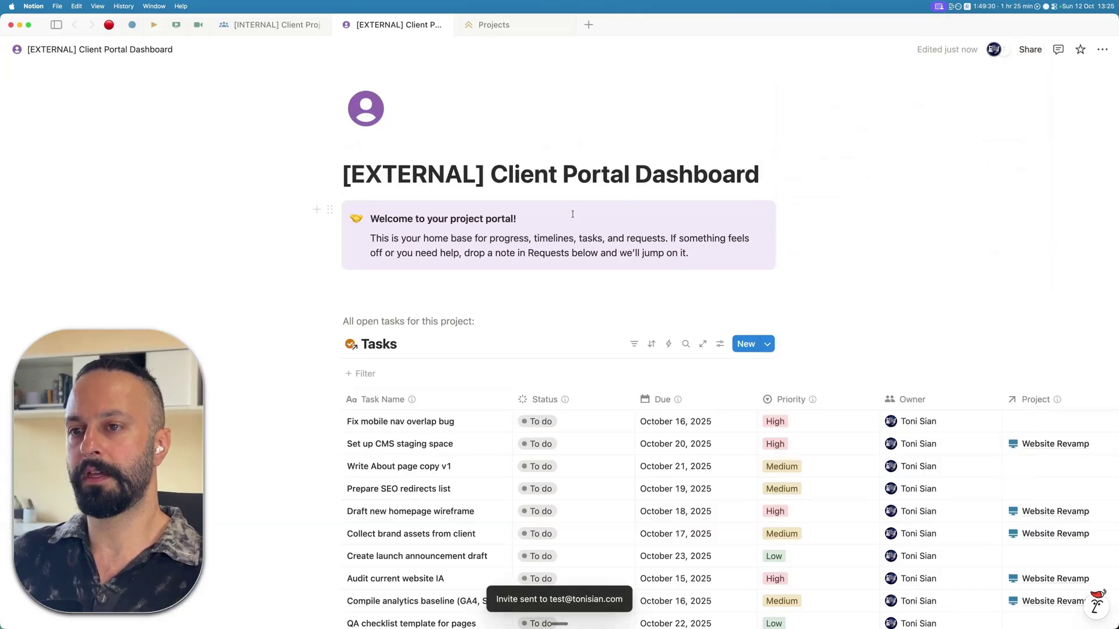
scroll(637, 243, "down", 3)
scroll(617, 268, "up", 1)
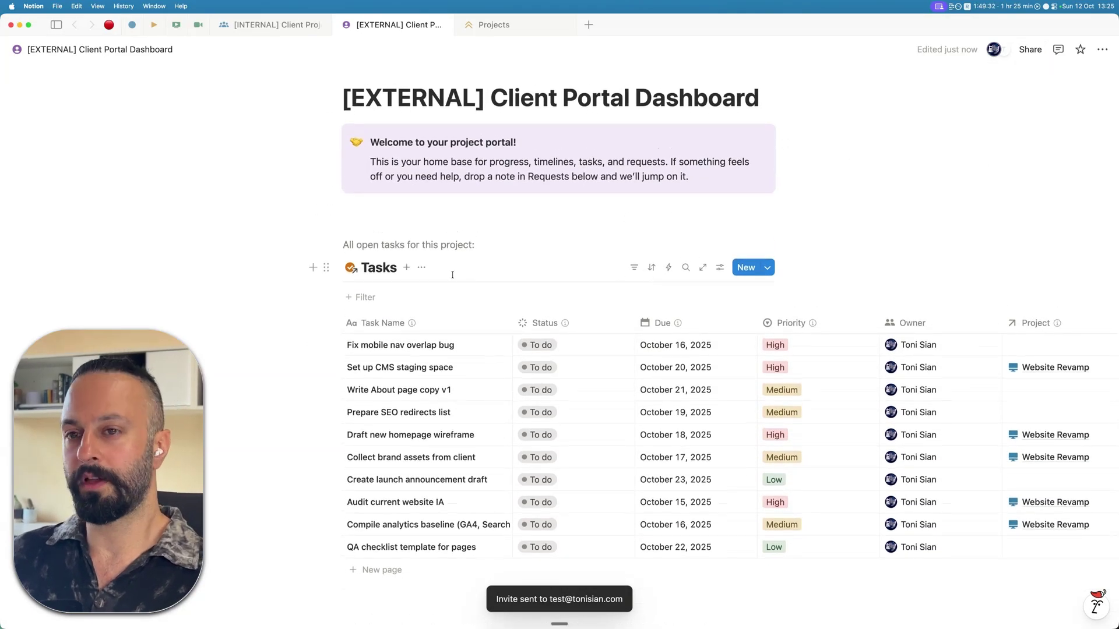
scroll(493, 231, "down", 3)
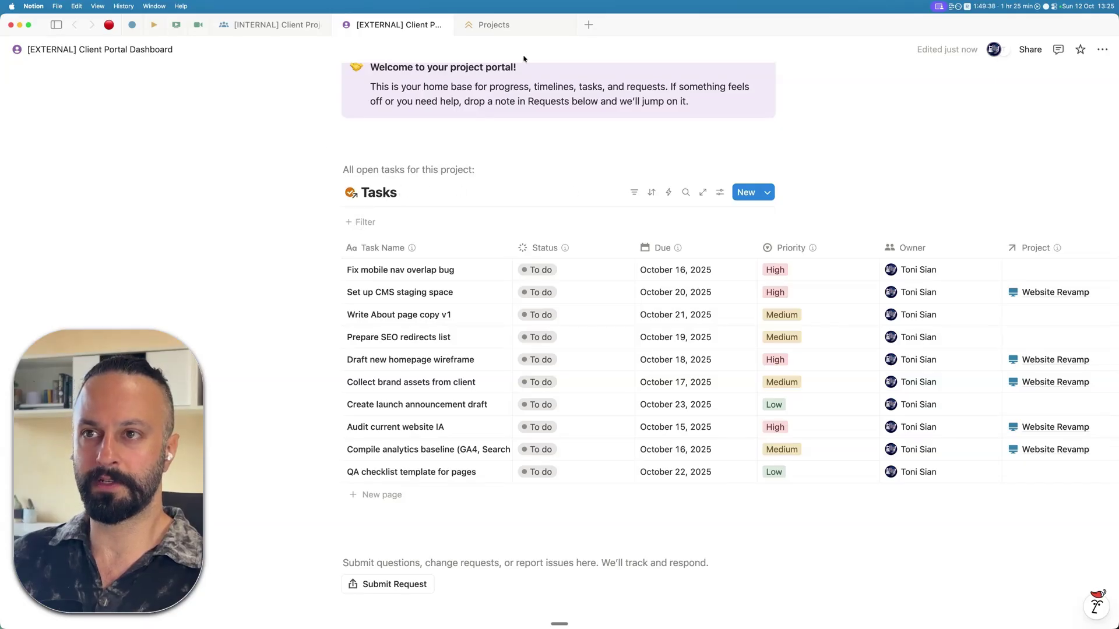
left_click(490, 25)
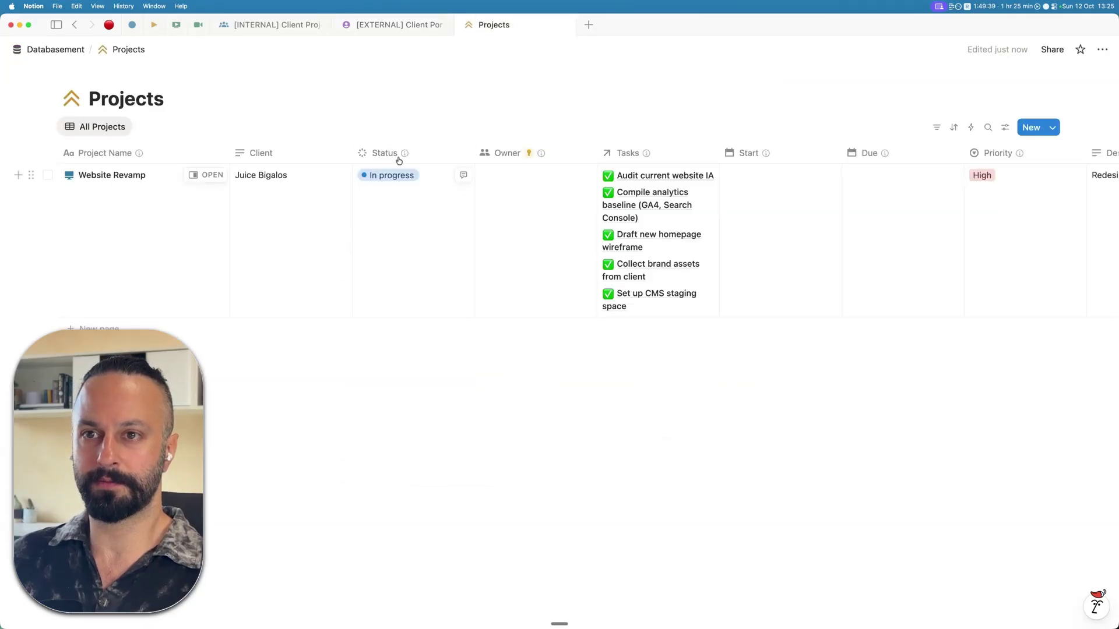
left_click(55, 49)
left_click(361, 29)
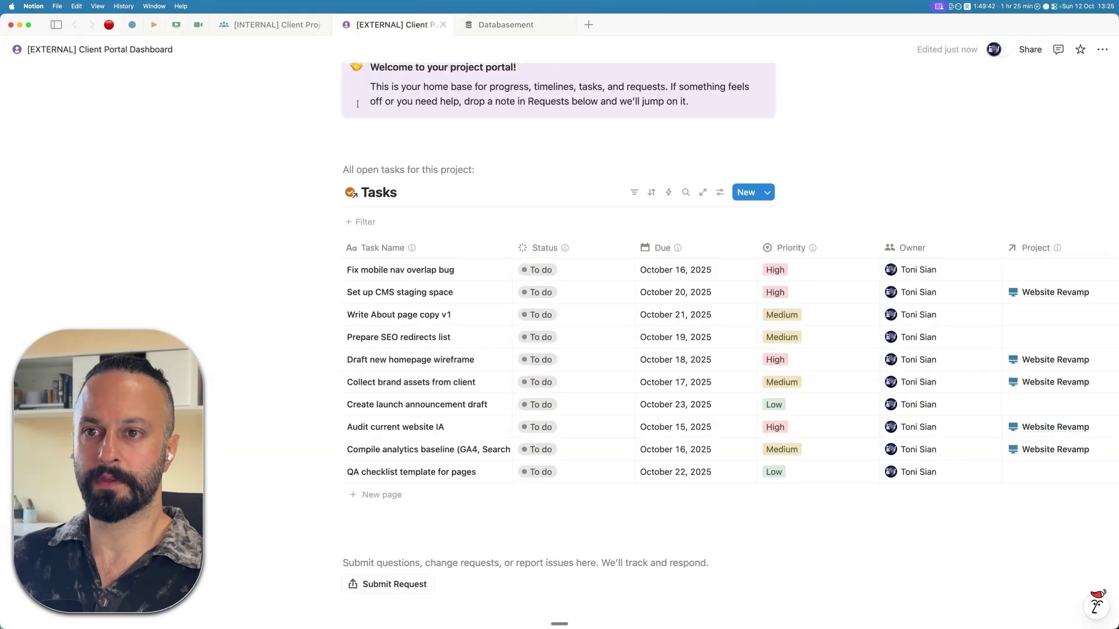
left_click(634, 192)
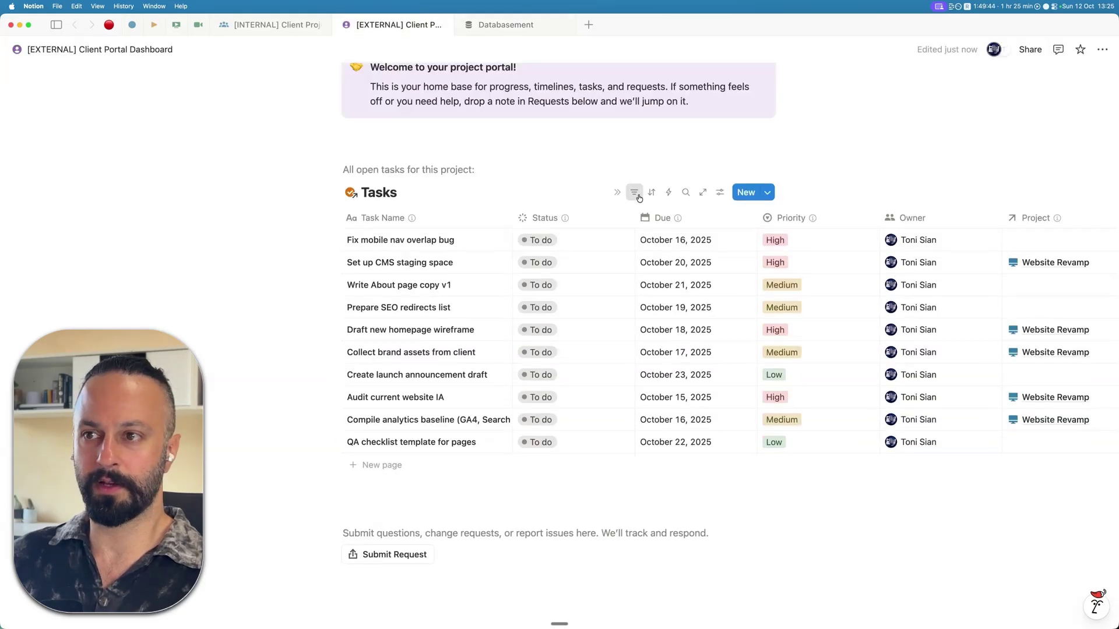
left_click(634, 192)
left_click(487, 161)
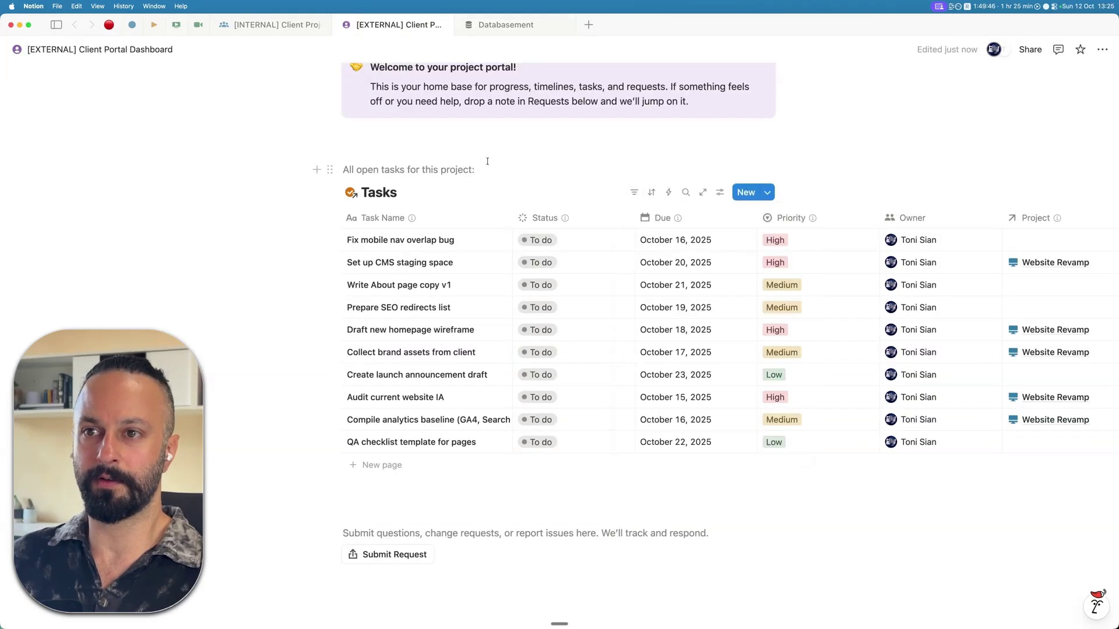
scroll(495, 169, "up", 2)
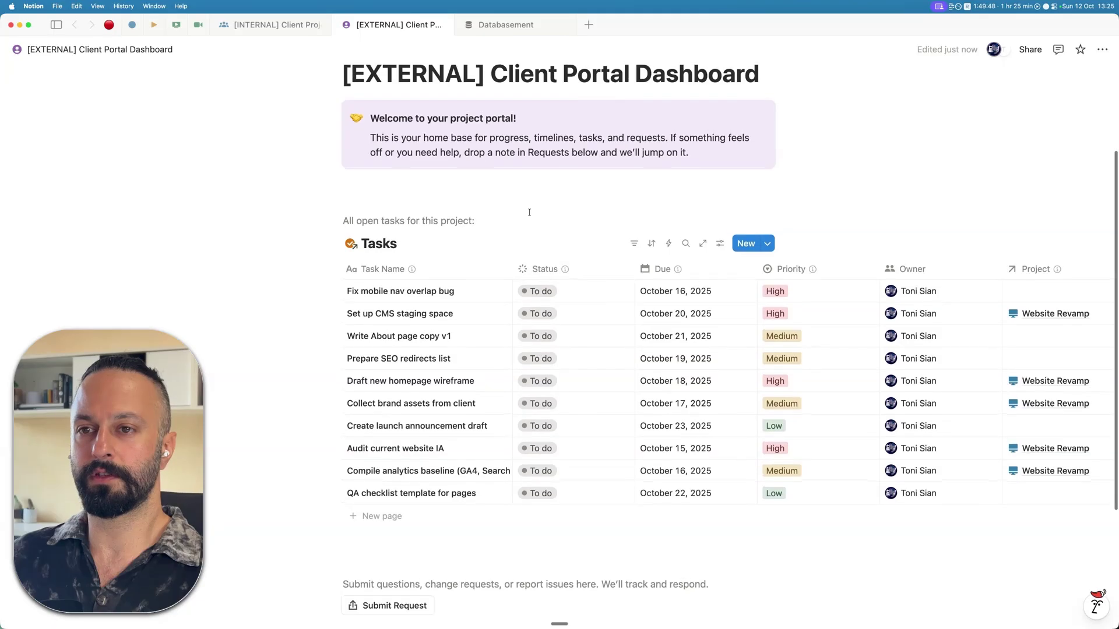
left_click(499, 24)
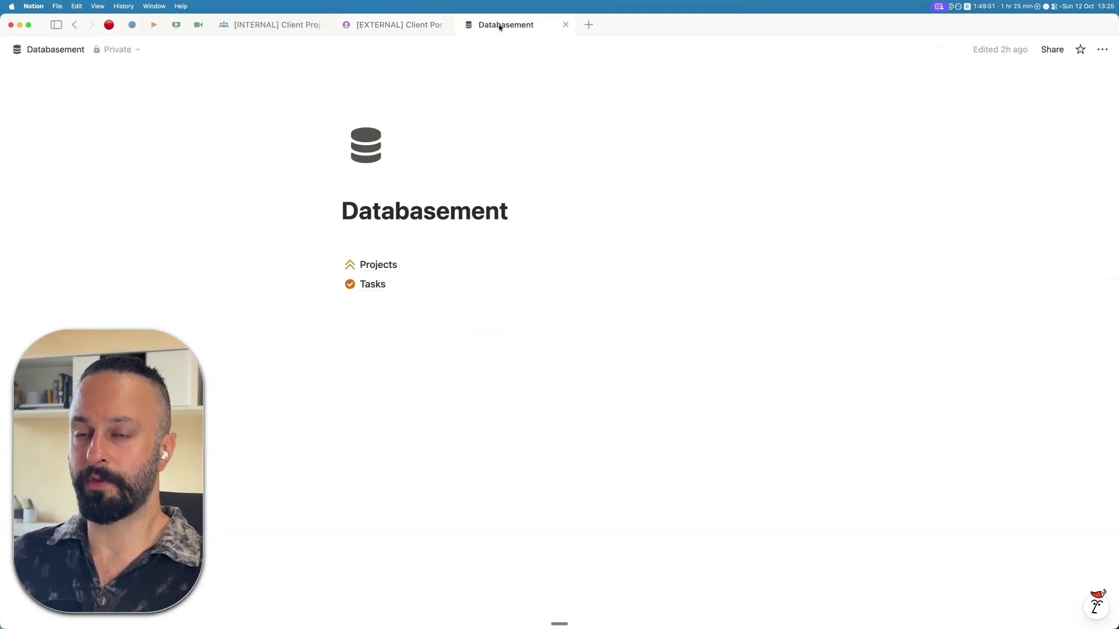
left_click(381, 284)
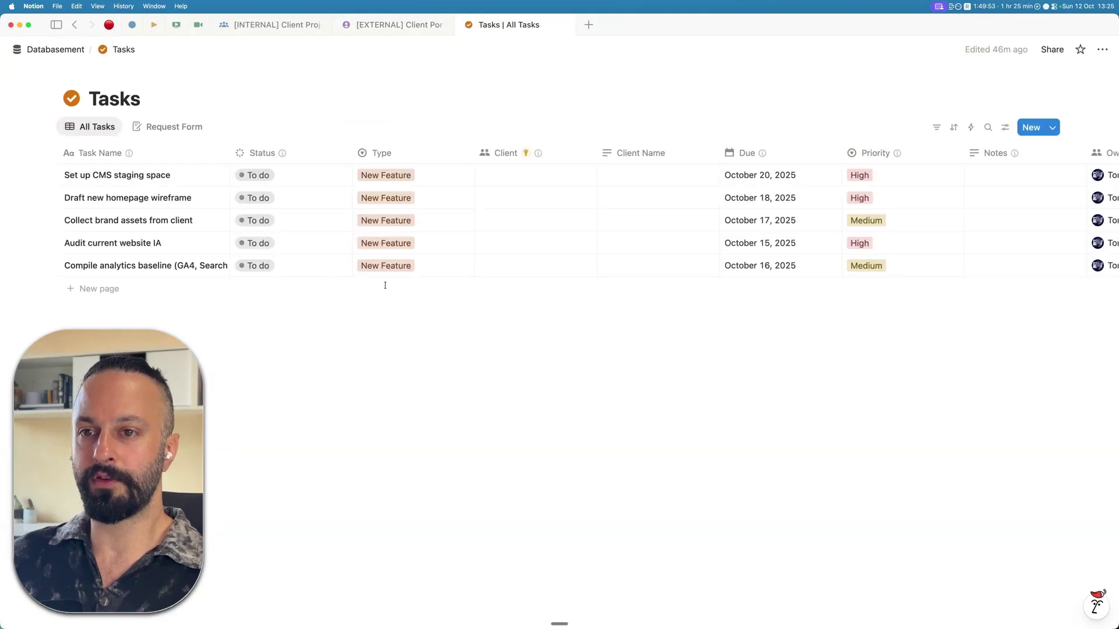
left_click(1052, 49)
left_click(1052, 49)
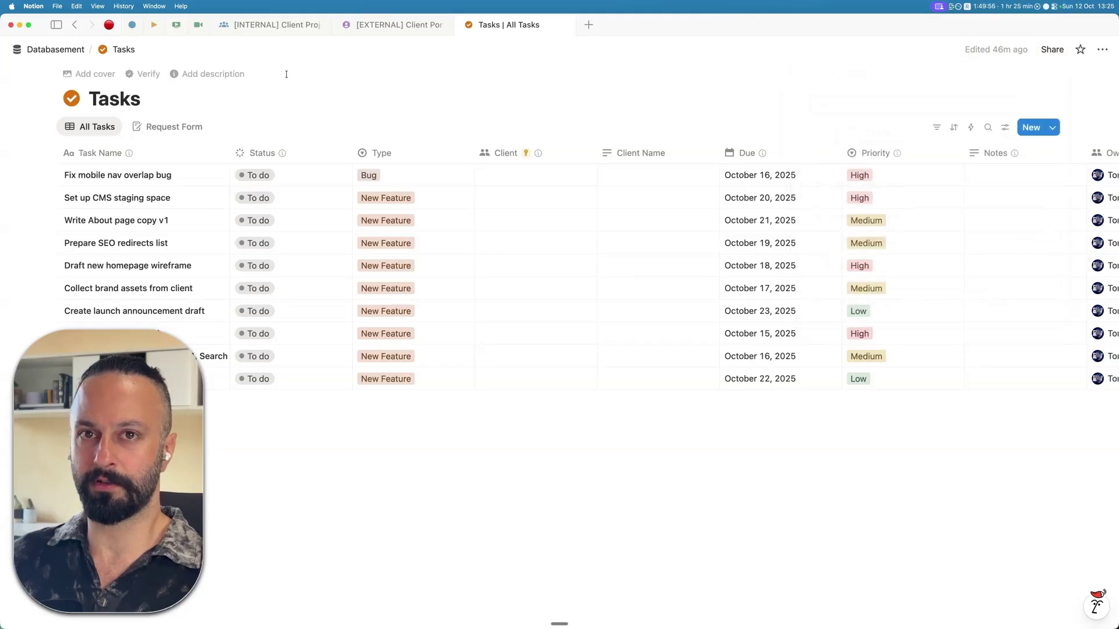
left_click(77, 26)
left_click(76, 25)
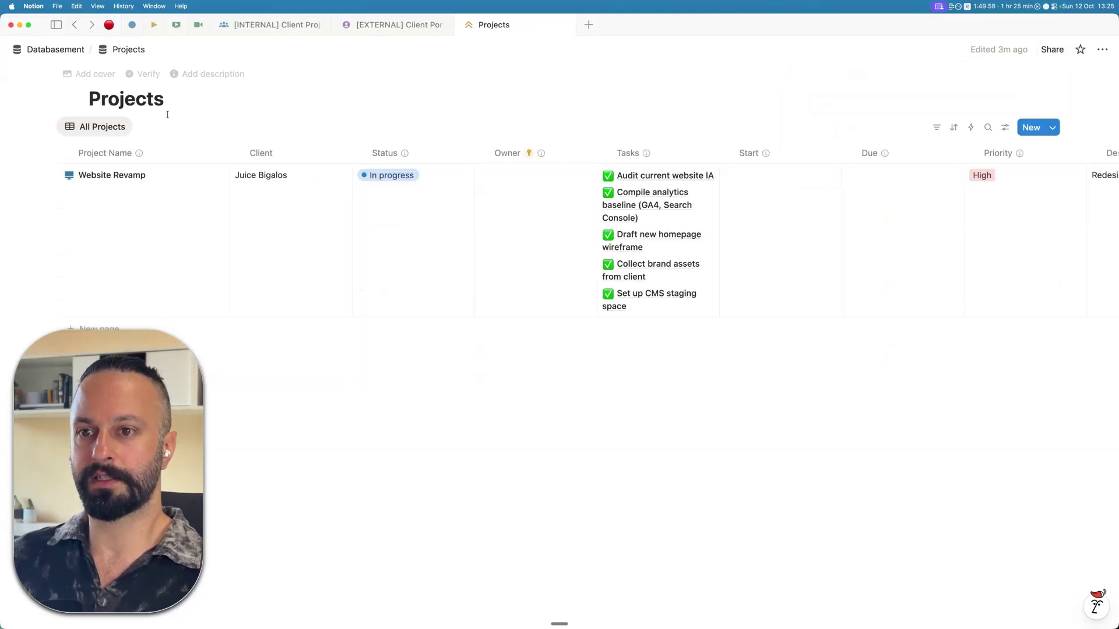
left_click(410, 28)
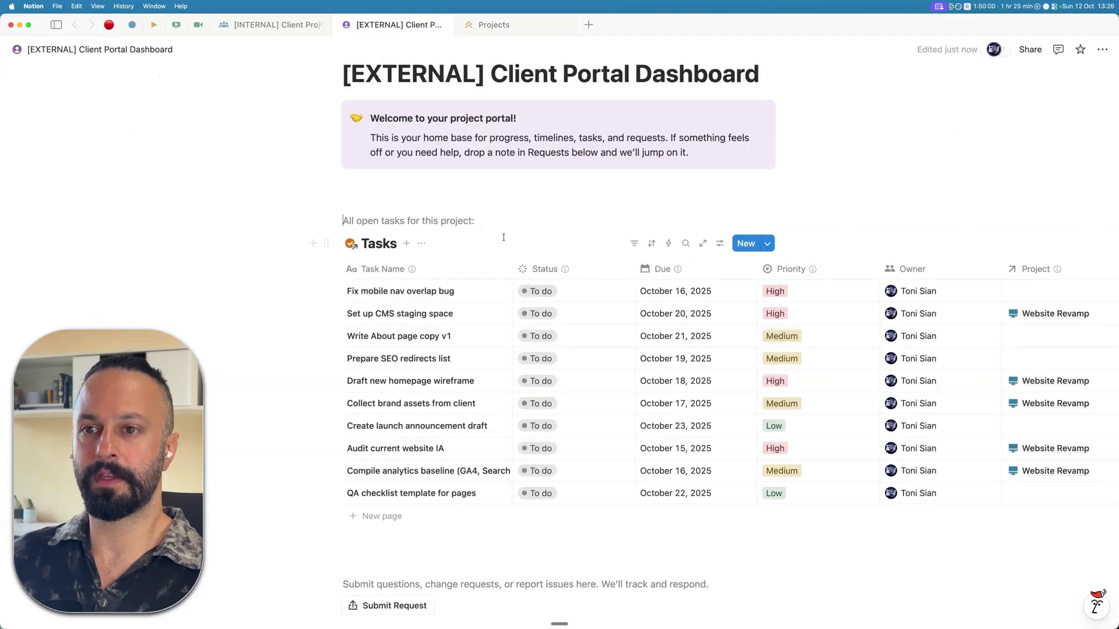
scroll(466, 349, "down", 3)
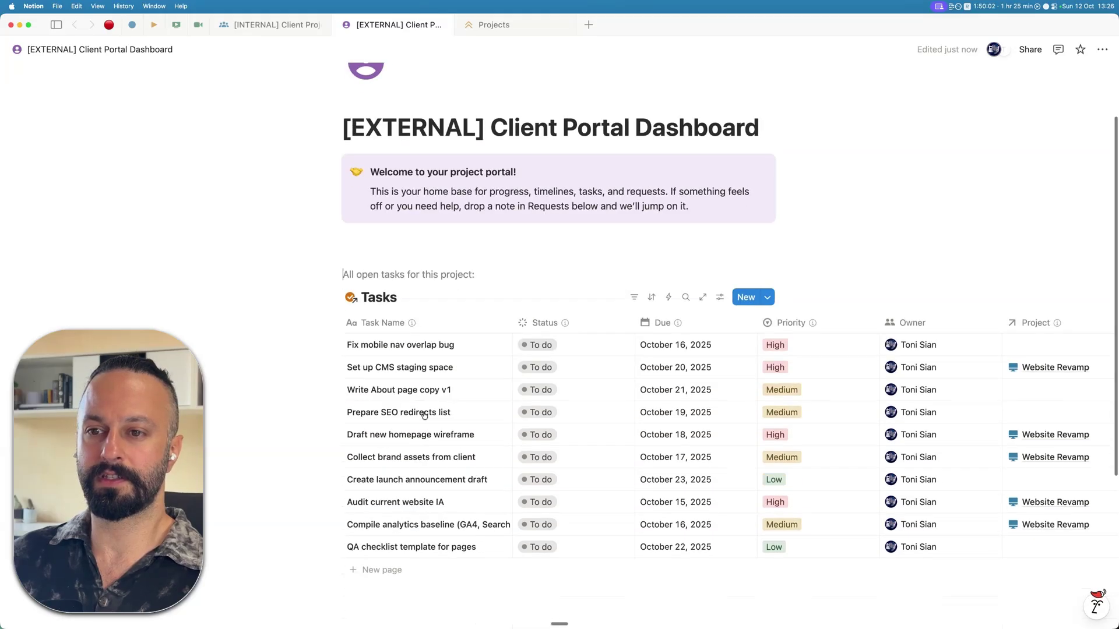
scroll(560, 309, "up", 3)
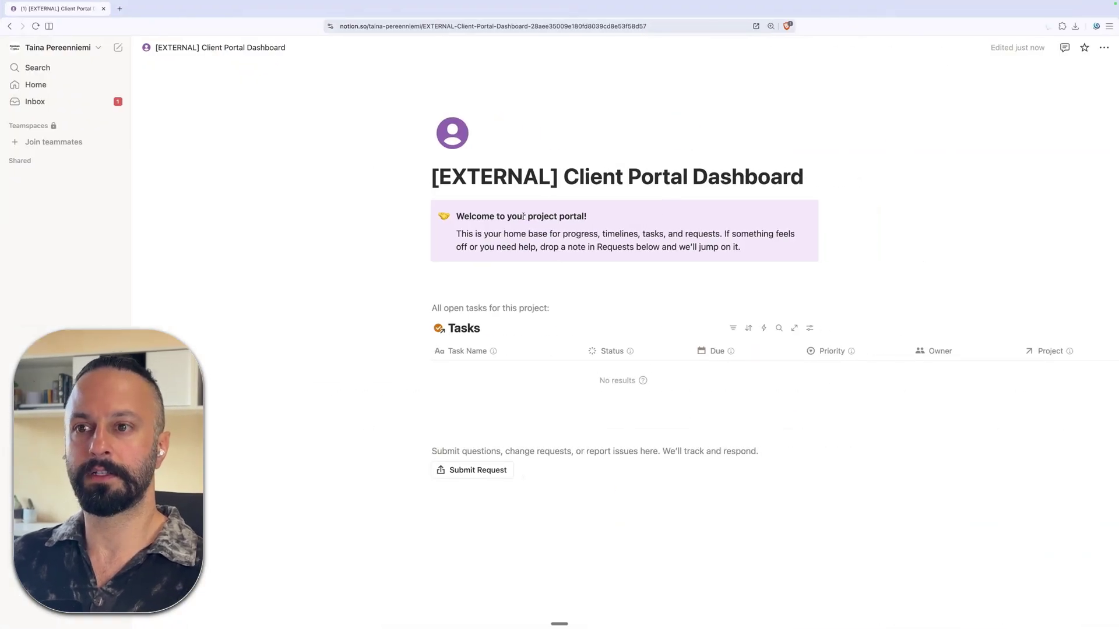
- As the guest, try View database on the Tasks view, get Page not found, then return to the owner's app
key("Escape")
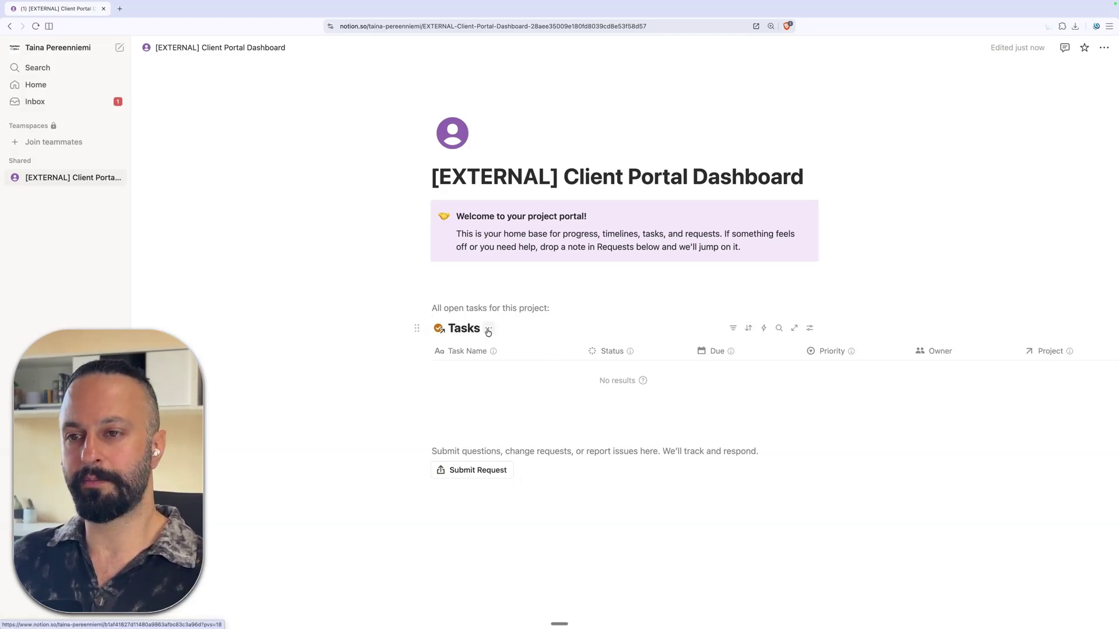
left_click(489, 329)
left_click(517, 384)
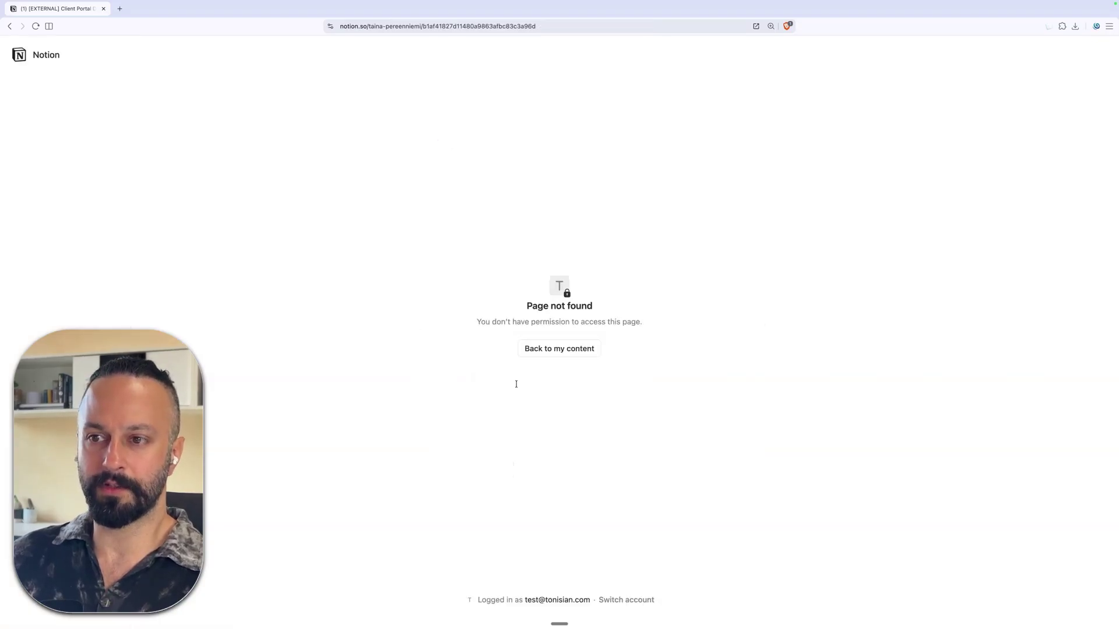
key("super+bracketleft")
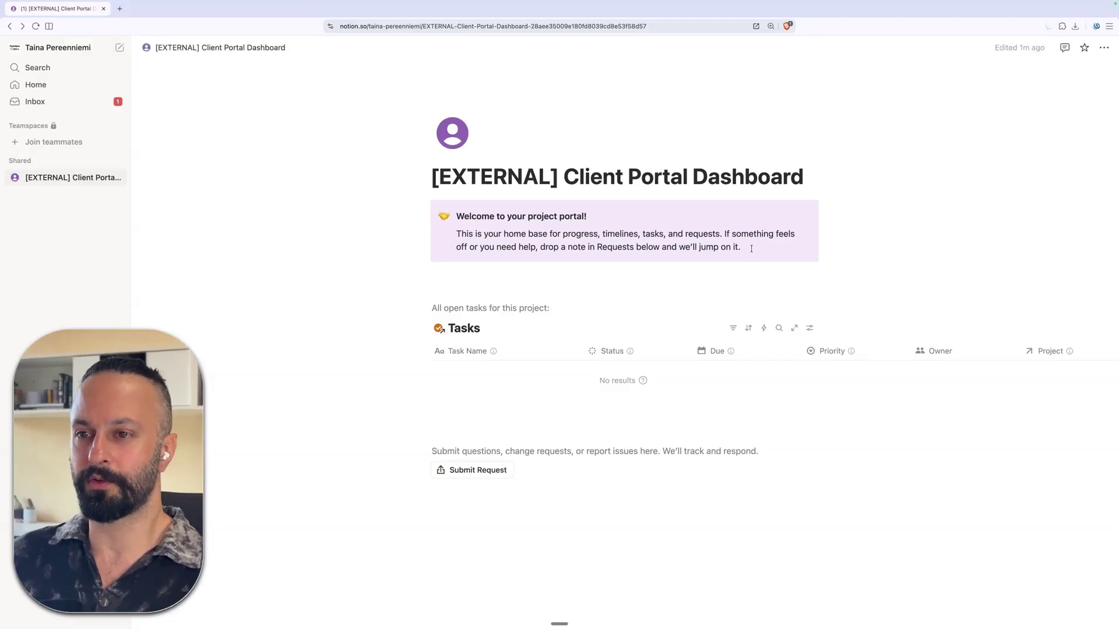
key("ctrl+Left")
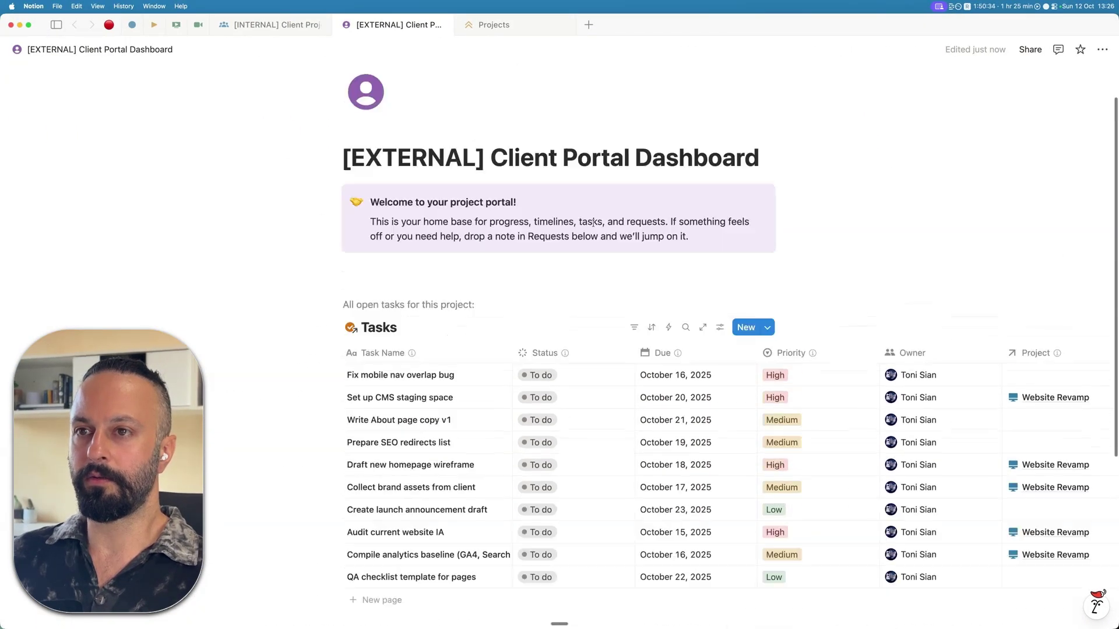
- Set the test guest as Client of 'Set up CMS staging space' on the Website Revamp page
left_click(260, 22)
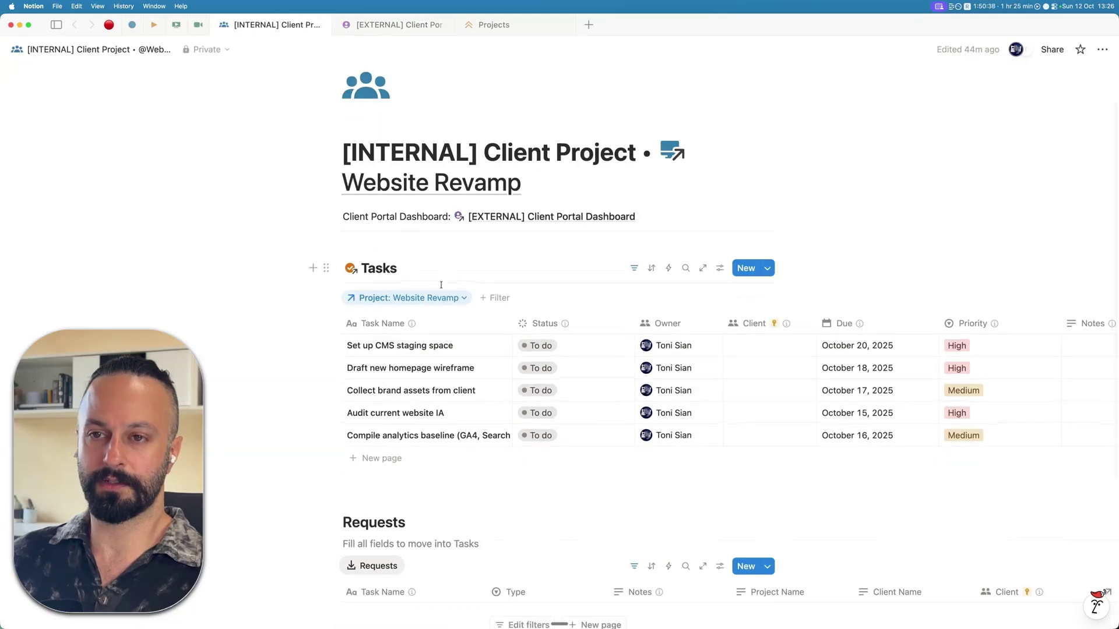
scroll(434, 297, "down", 2)
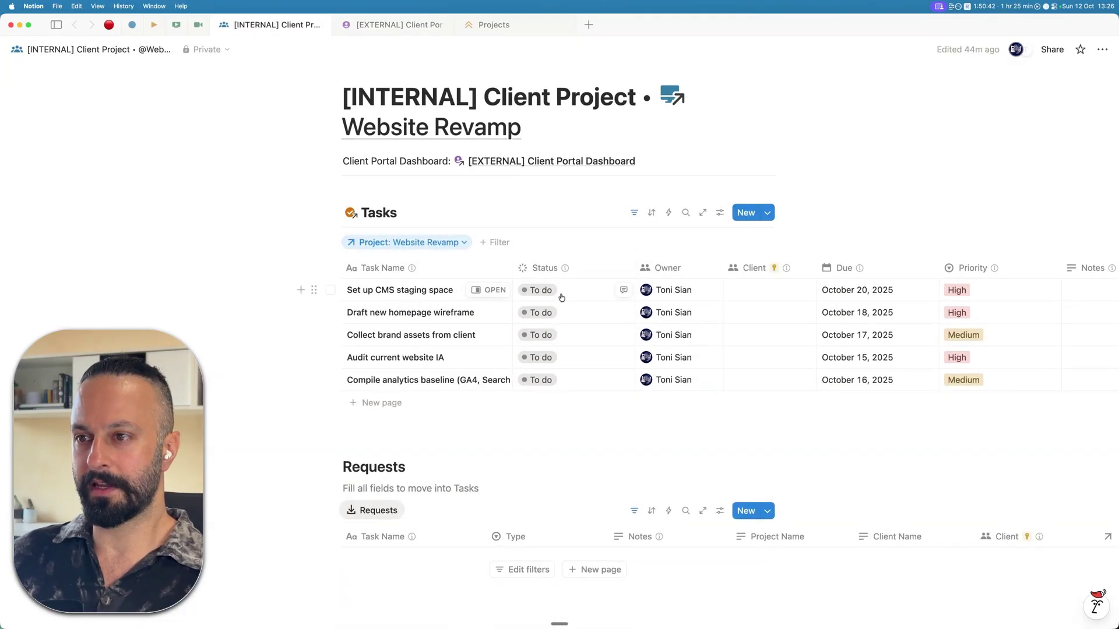
left_click(763, 290)
type("test")
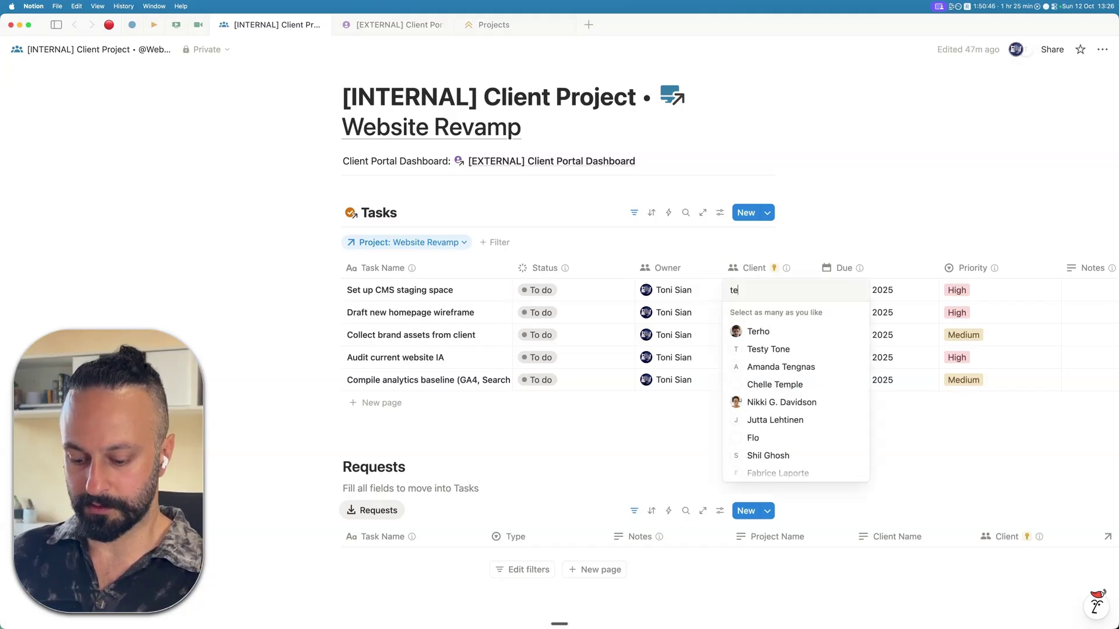
left_click(760, 332)
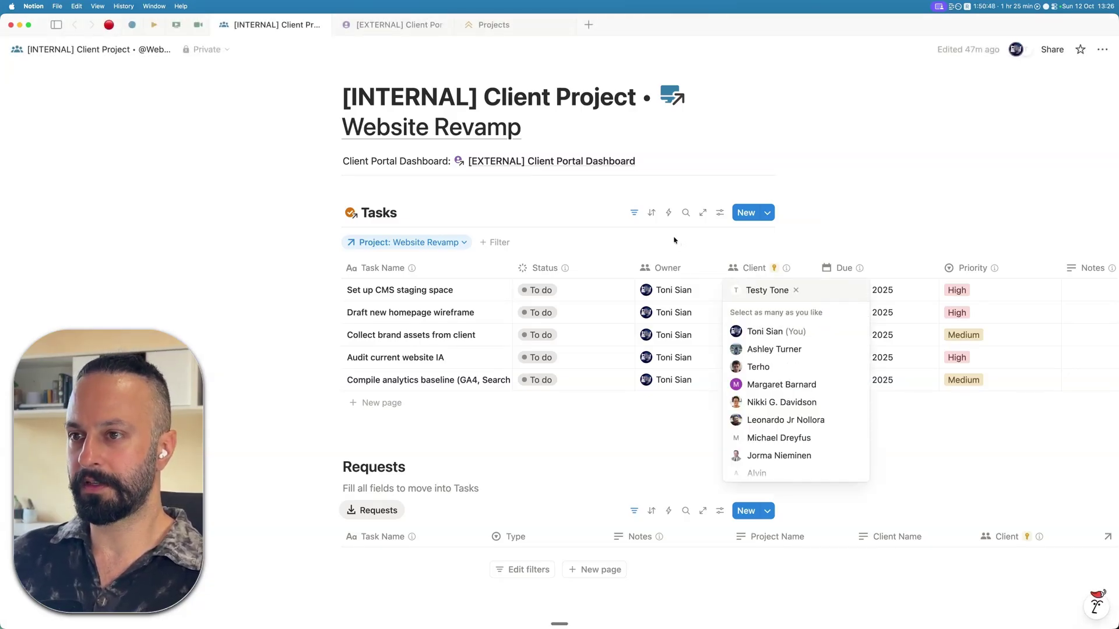
key("Escape")
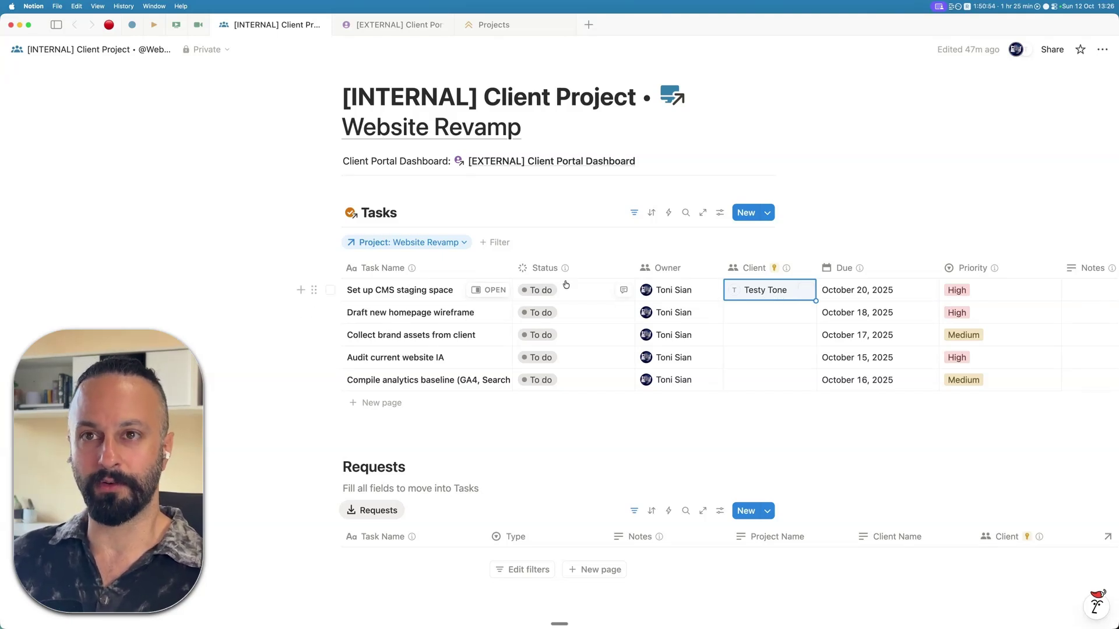
key("ctrl+Right")
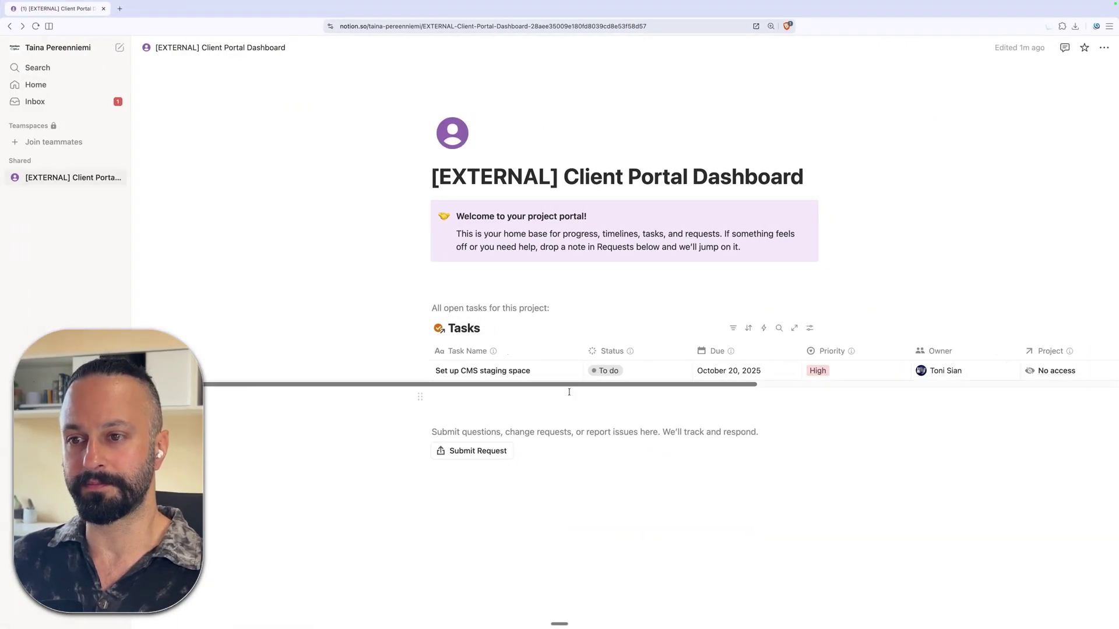
- Open the Set up CMS staging space task and try typing 'sdfsd' in its page body
left_click(562, 372)
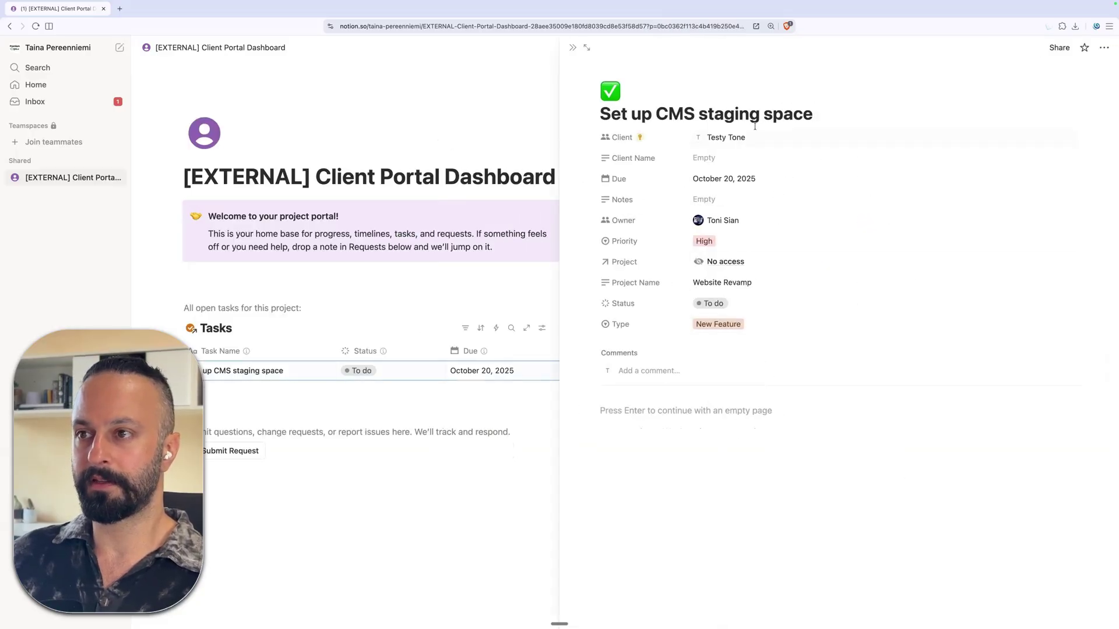
left_click(676, 403)
type("sdfsd")
key("BackSpace")
key("BackSpace")
key("BackSpace")
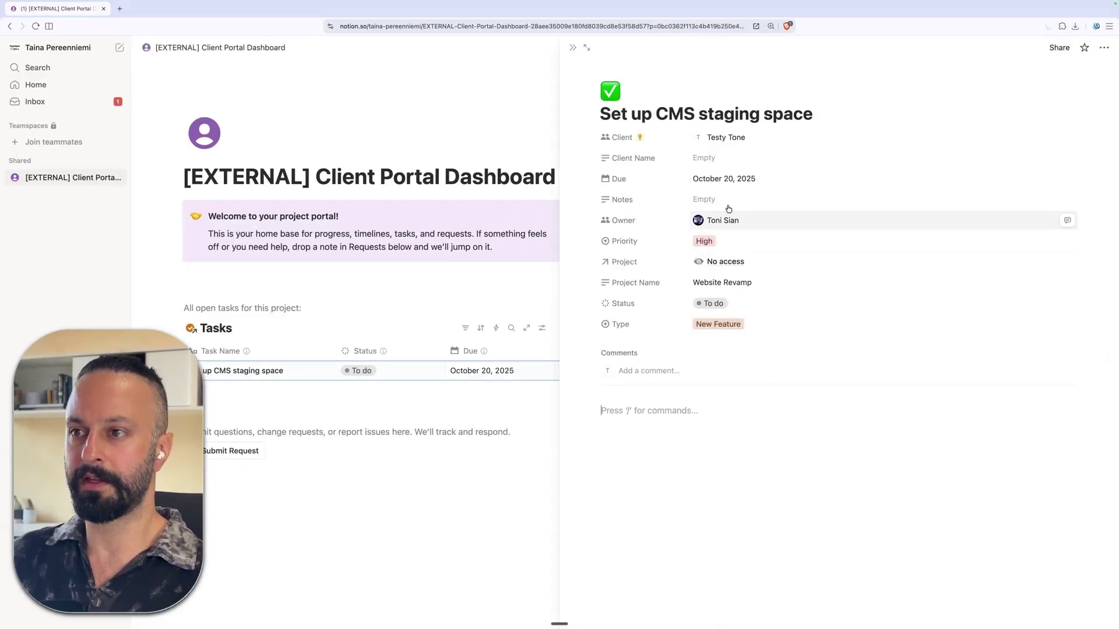
- Close the task's side peek to get back to the portal dashboard
left_click(729, 178)
left_click(667, 174)
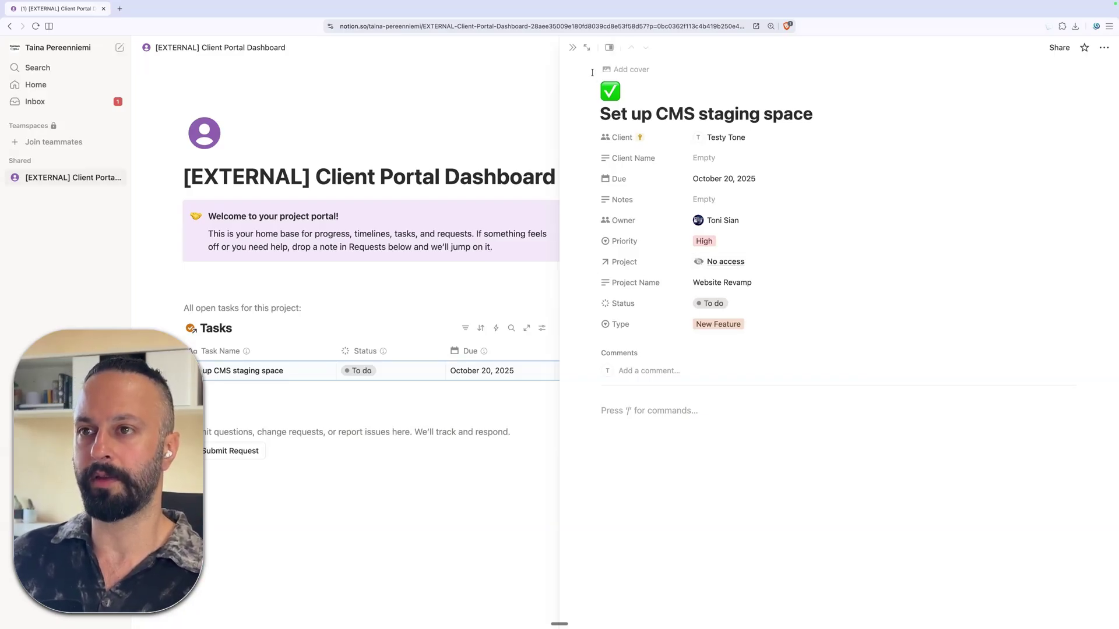
left_click(571, 48)
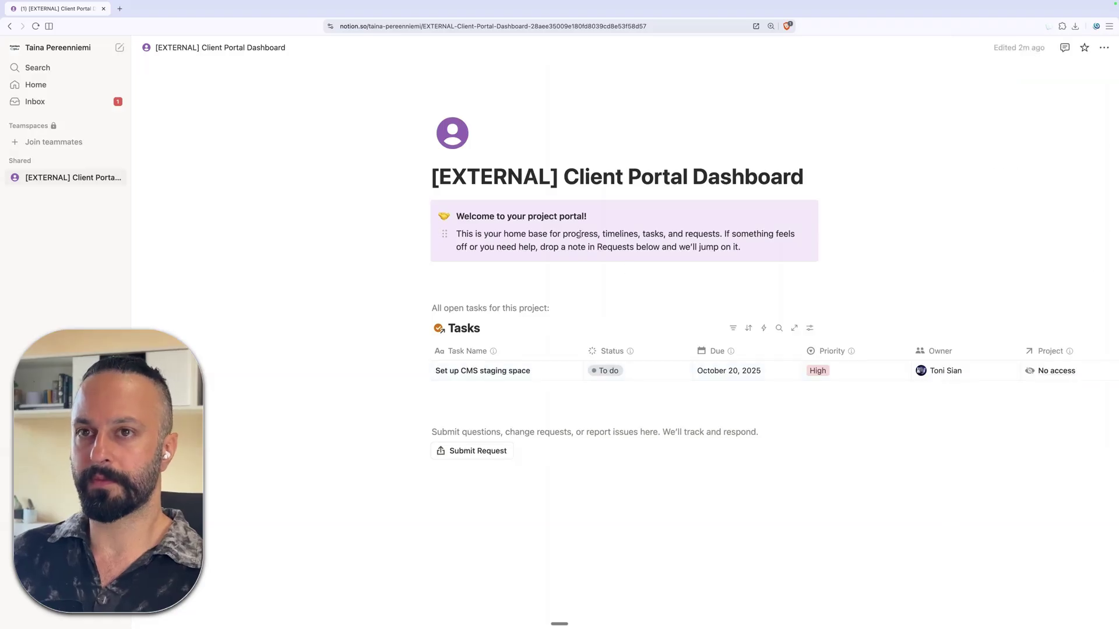
- Set the test guest as Client of Collect brand assets from client, then check the guest's portal
key("ctrl+Left")
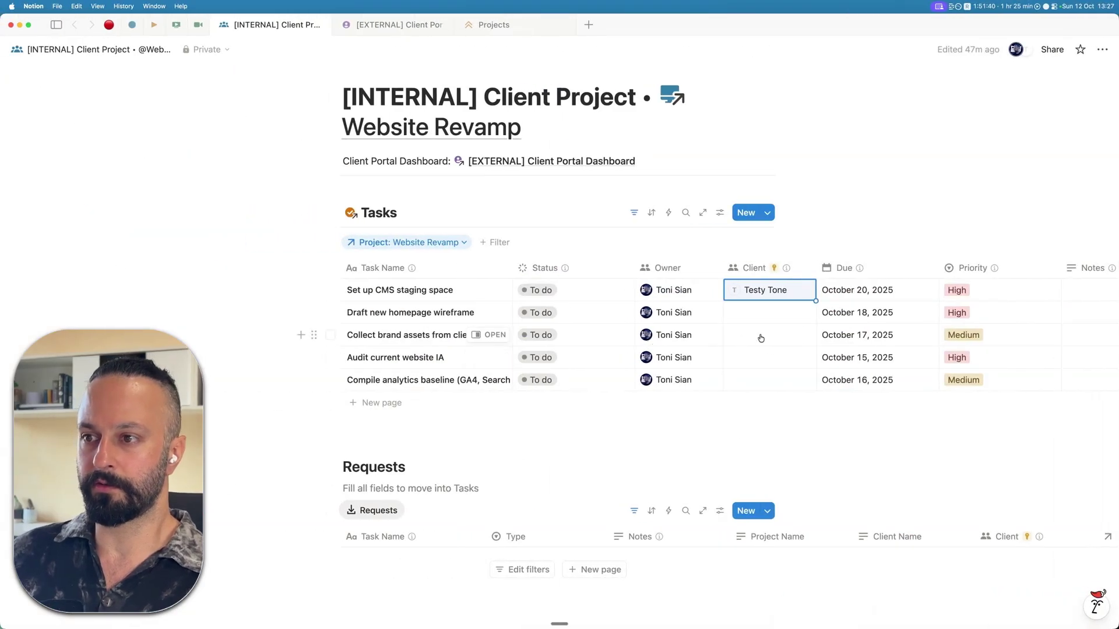
left_click(760, 338)
type("test")
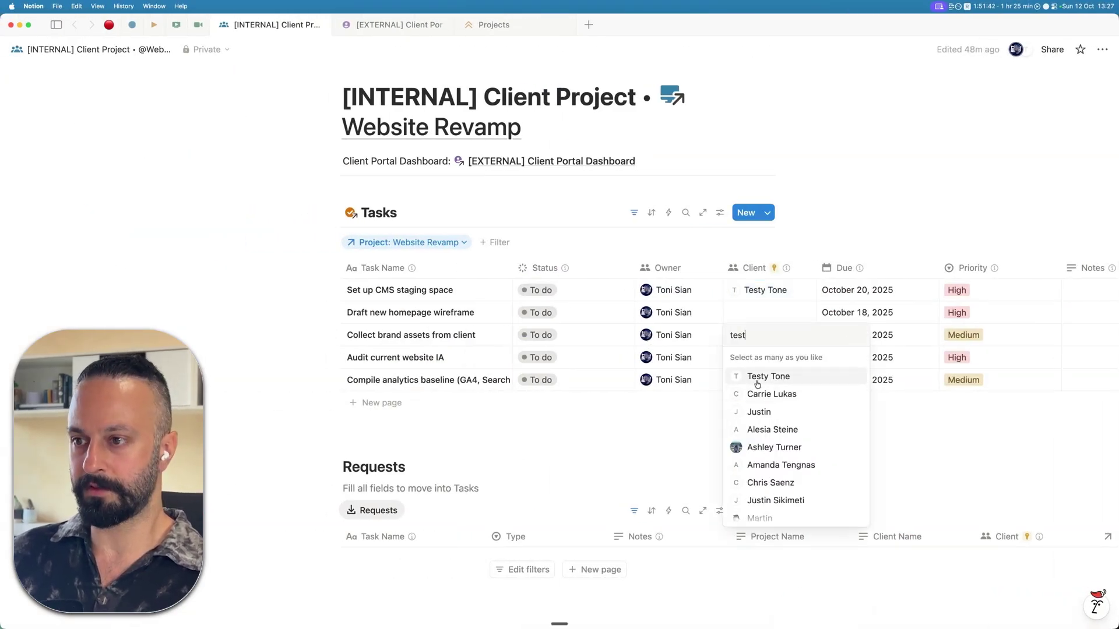
left_click(758, 377)
key("ctrl+Right")
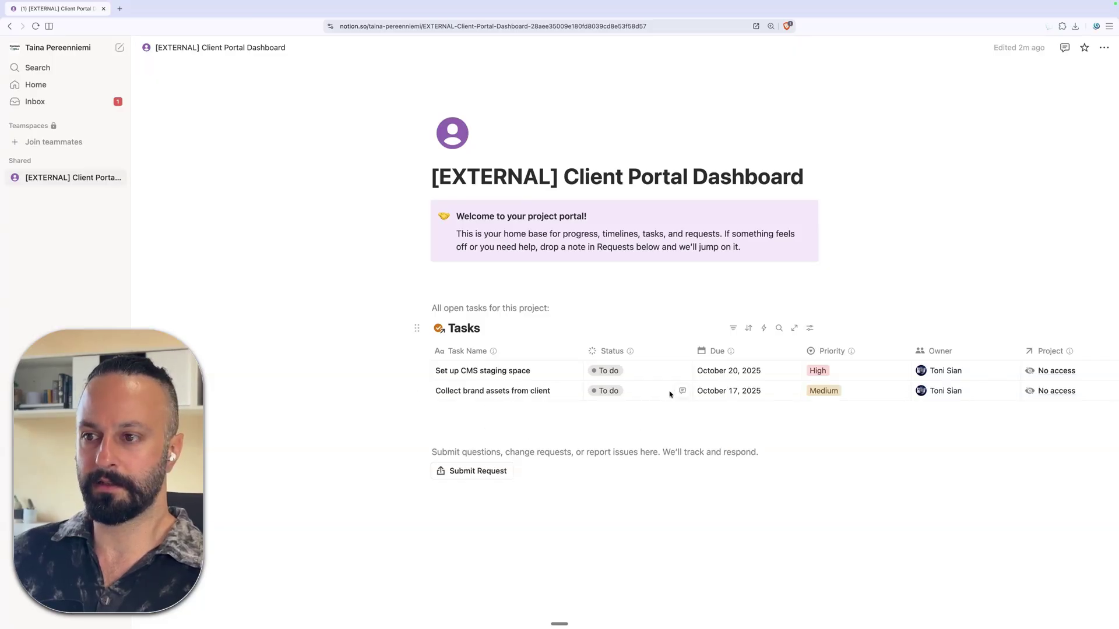
key("ctrl+Left")
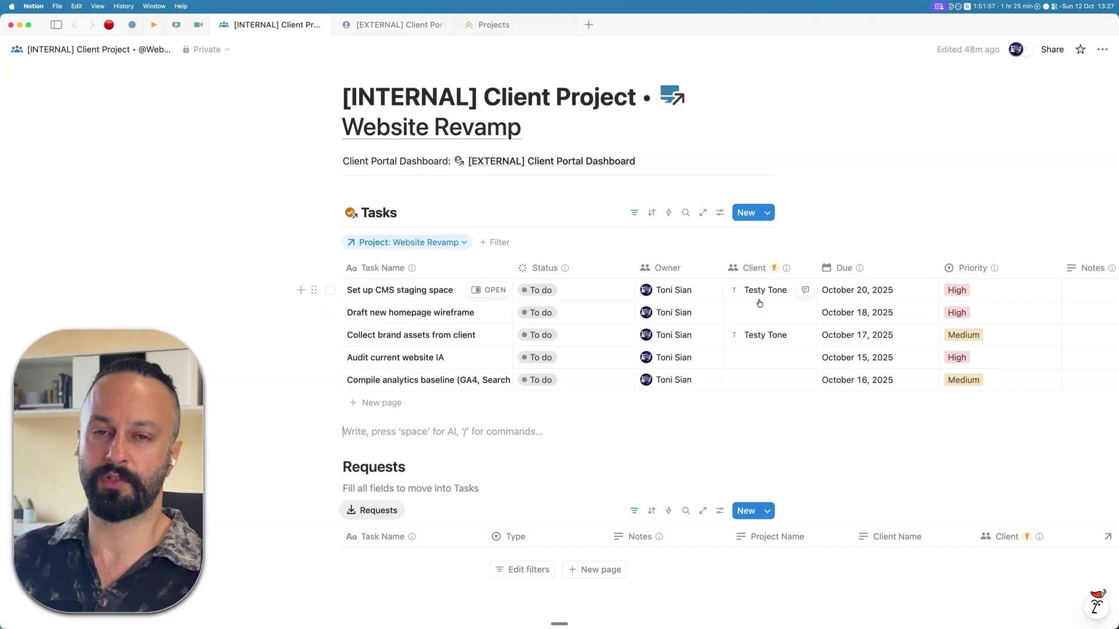
left_click(508, 245)
type("cl")
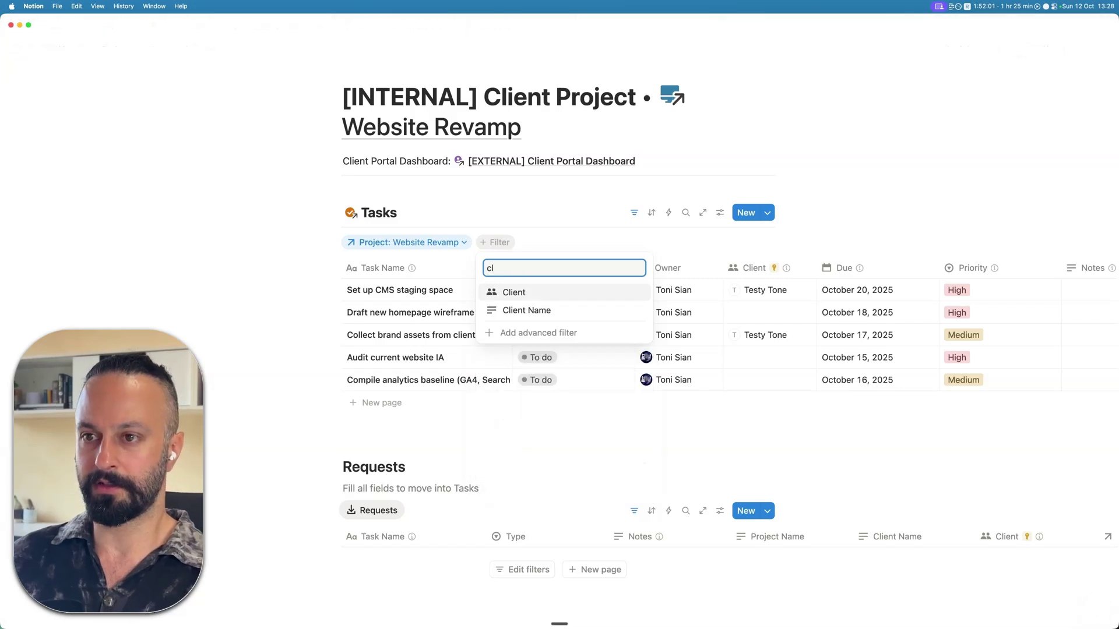
key("Return")
type("test")
left_click(539, 306)
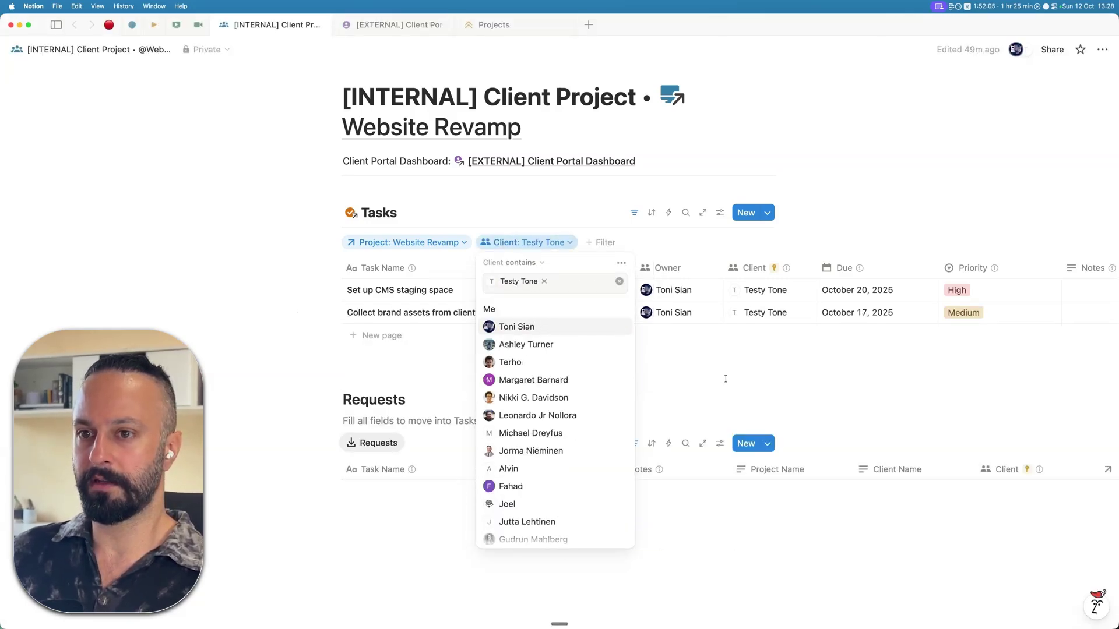
left_click(387, 336)
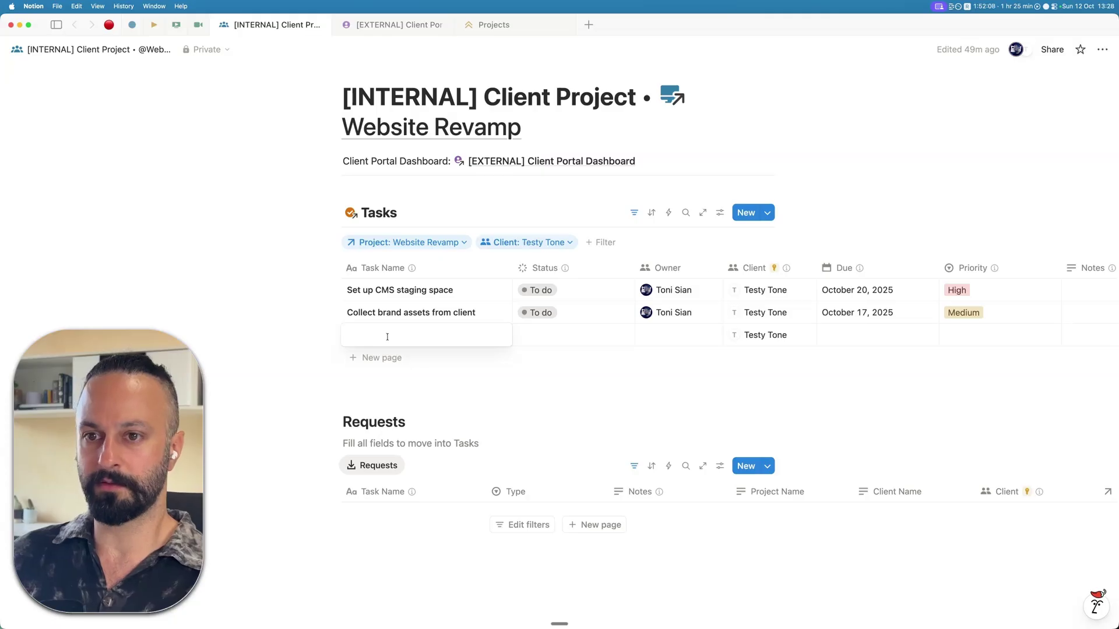
type("new item")
key("Return")
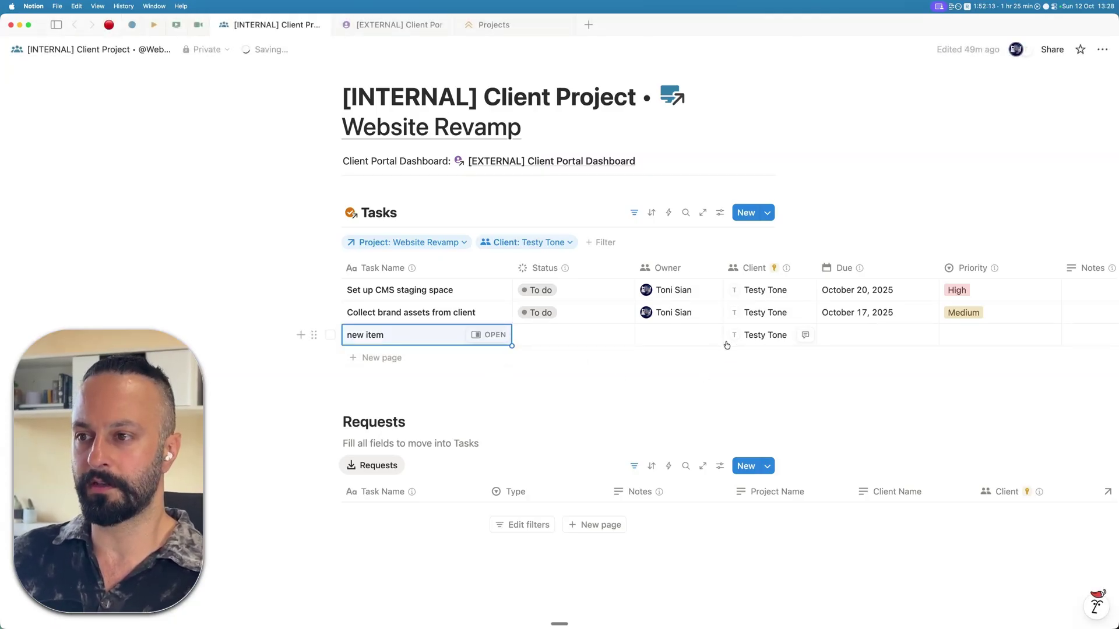
key("ctrl+Right")
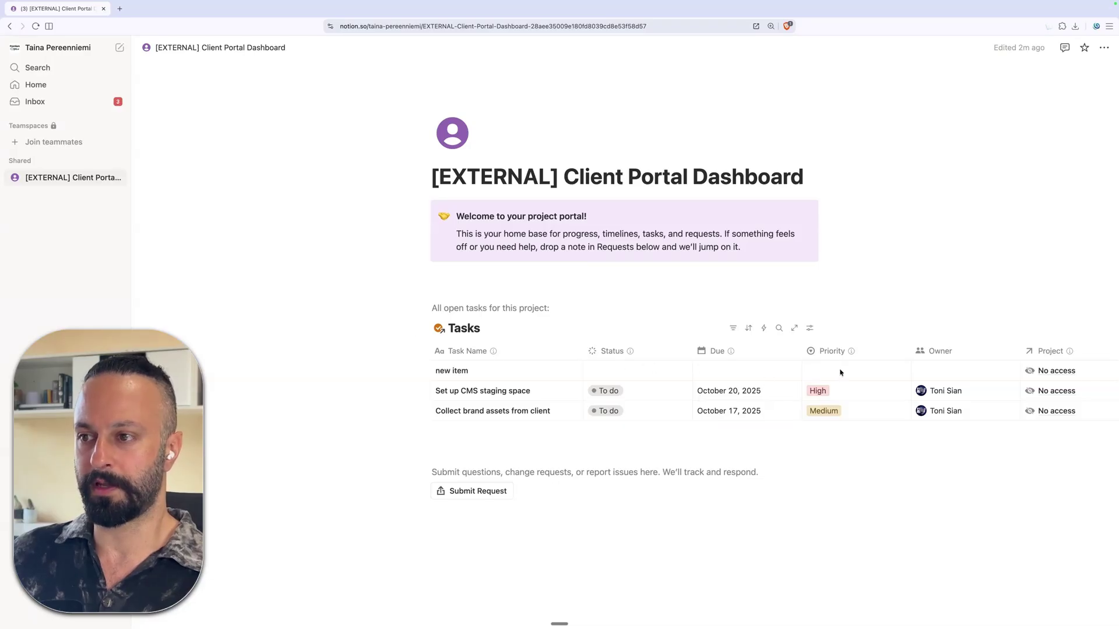
key("ctrl+Left")
key("ctrl+Right")
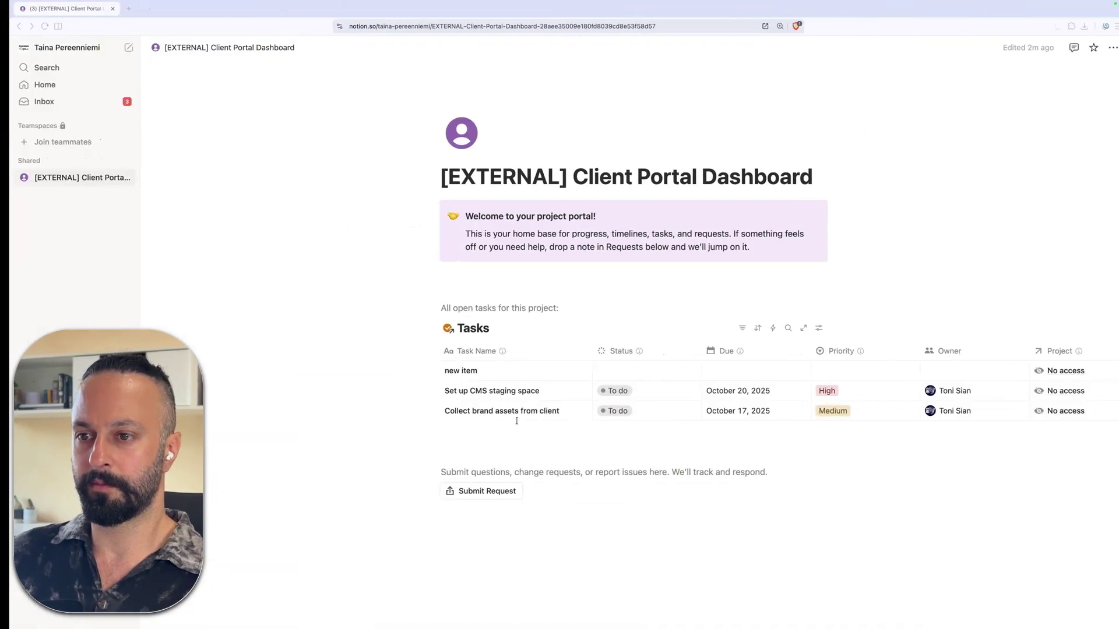
key("ctrl+Left")
right_click(494, 339)
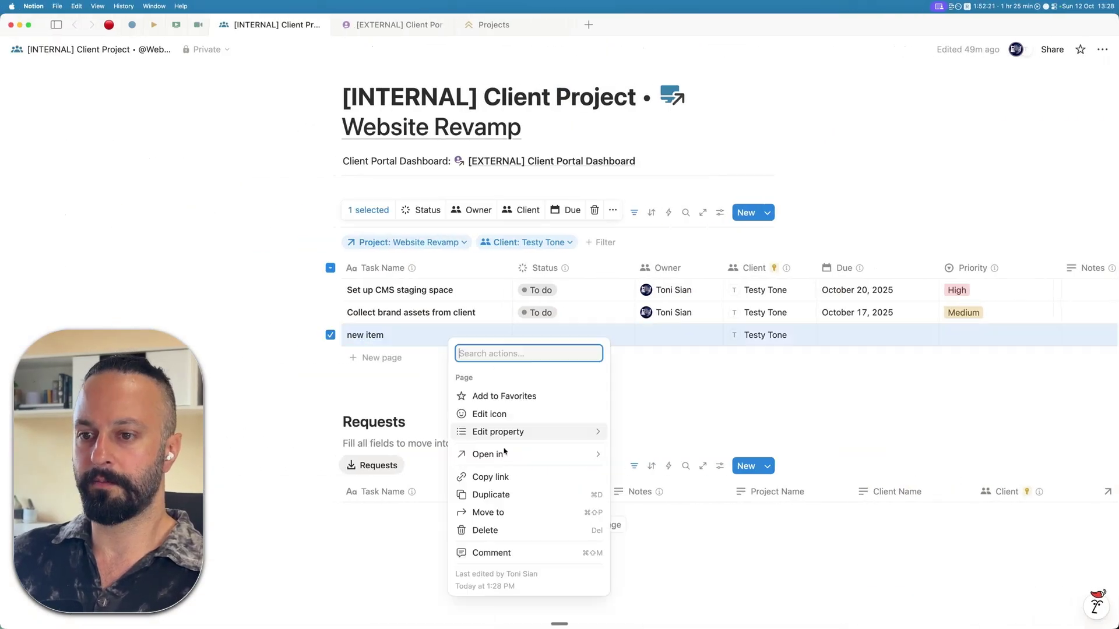
left_click(494, 530)
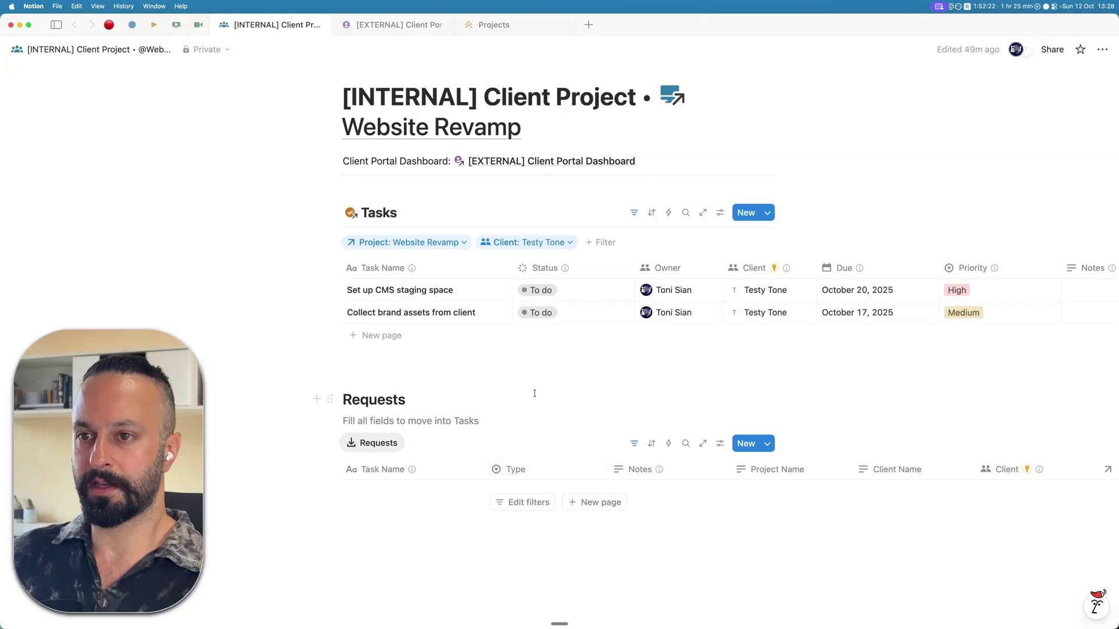
left_click(554, 243)
left_click(621, 263)
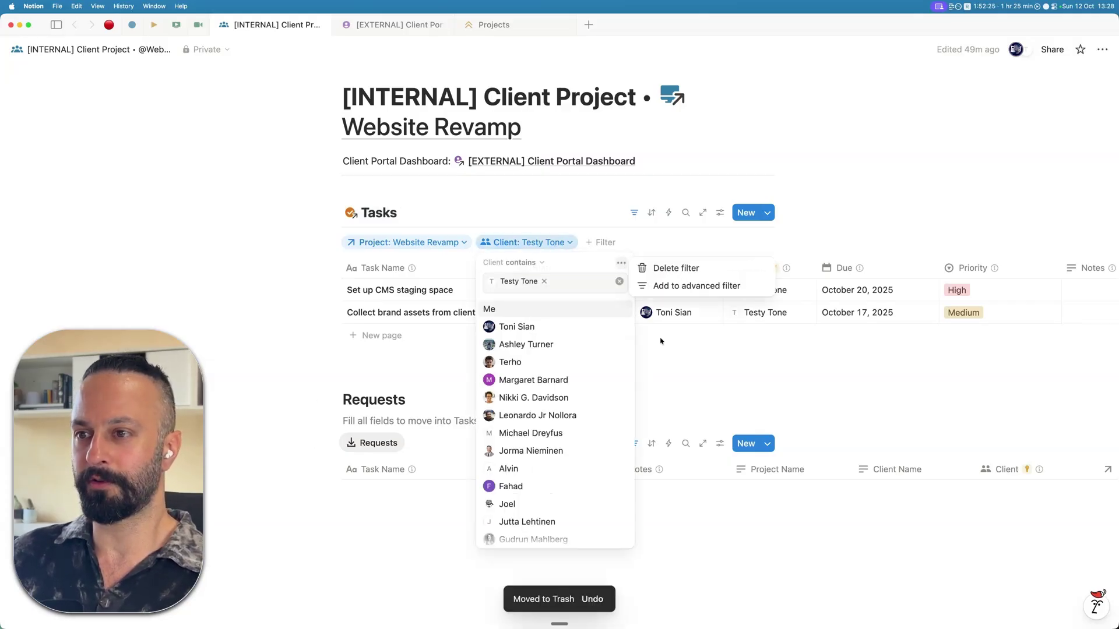
left_click(682, 269)
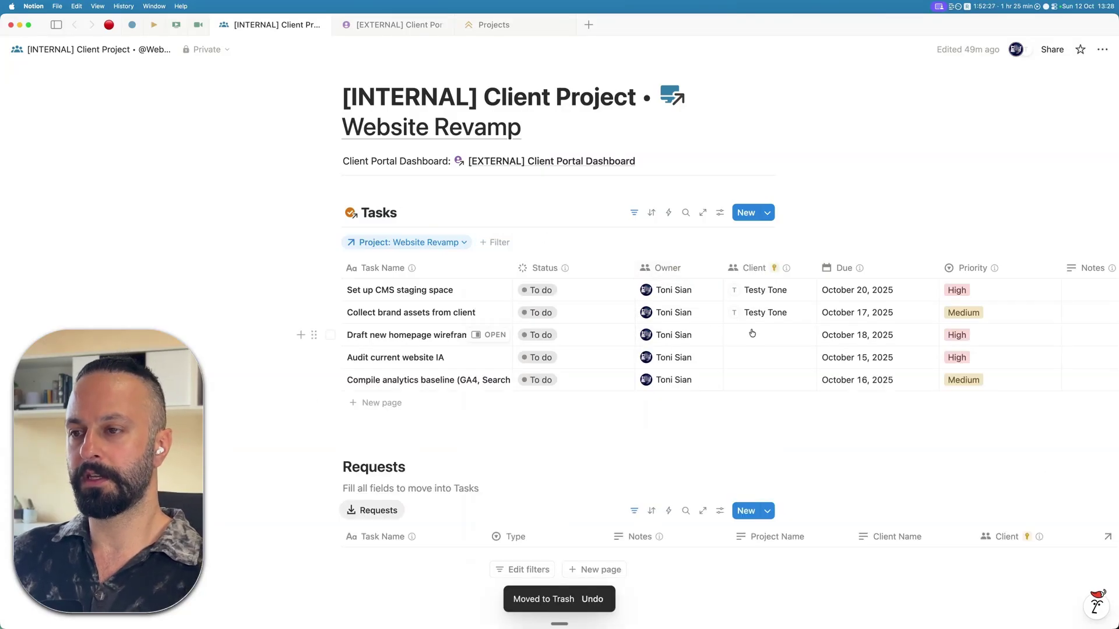
- Fill the test guest's Client value down into the remaining three task rows, then check the guest's portal
left_click(769, 313)
key("Escape")
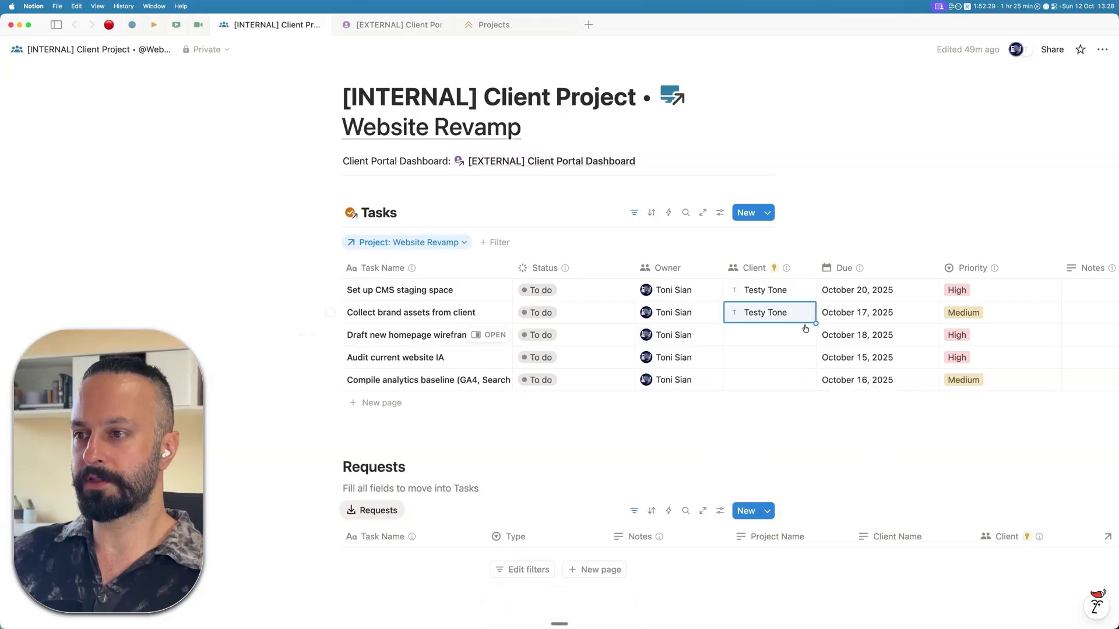
left_click_drag(815, 324, 803, 389)
key("ctrl+Right")
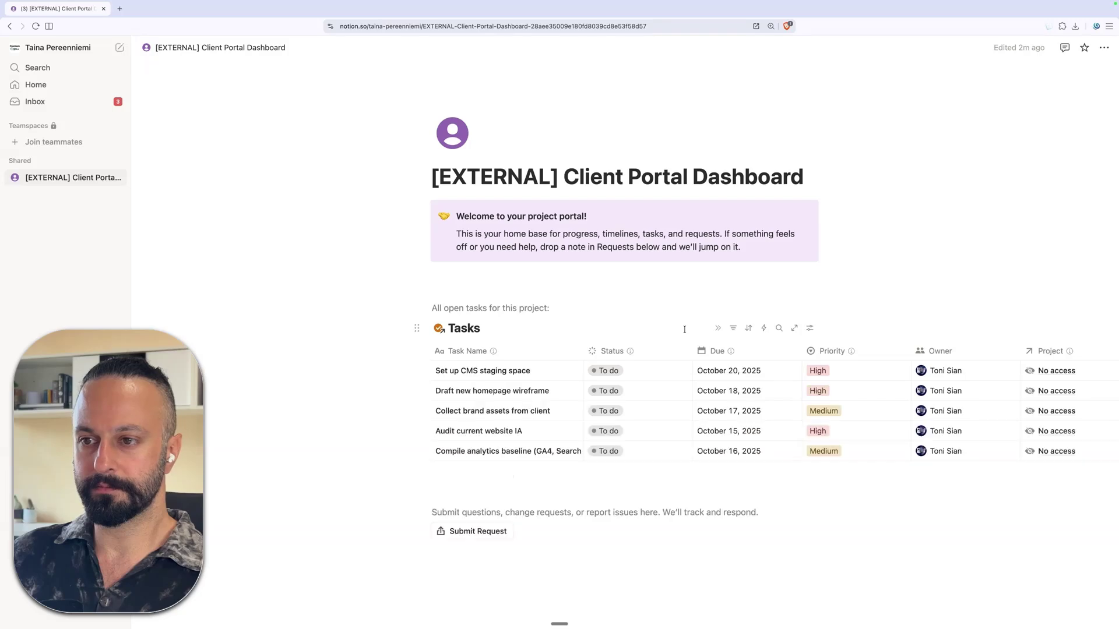
key("ctrl+Left")
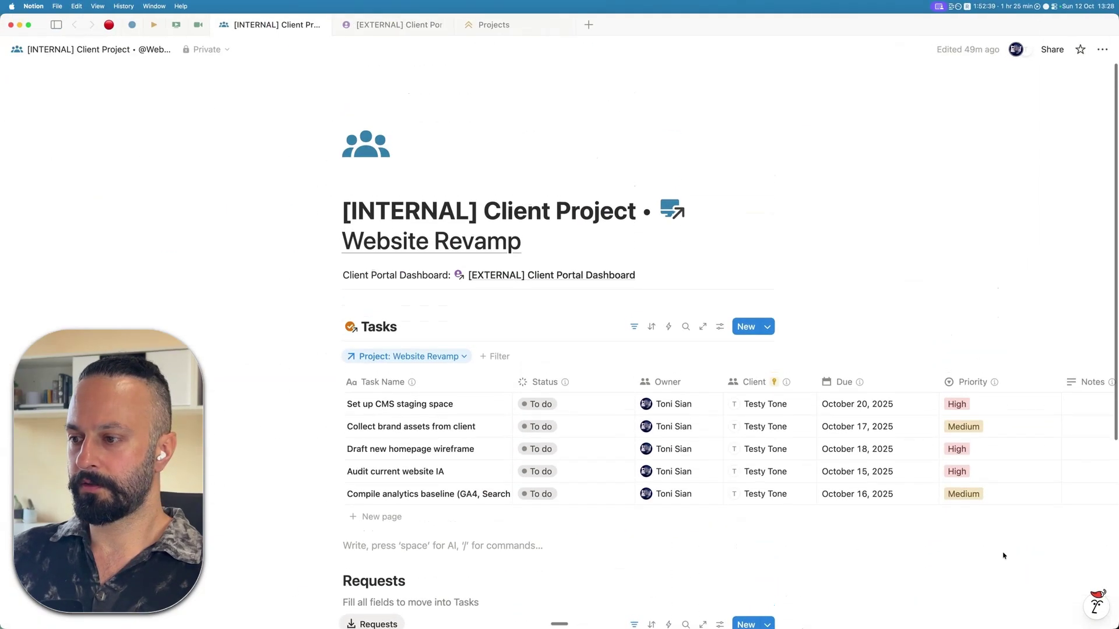
scroll(693, 460, "down", 3)
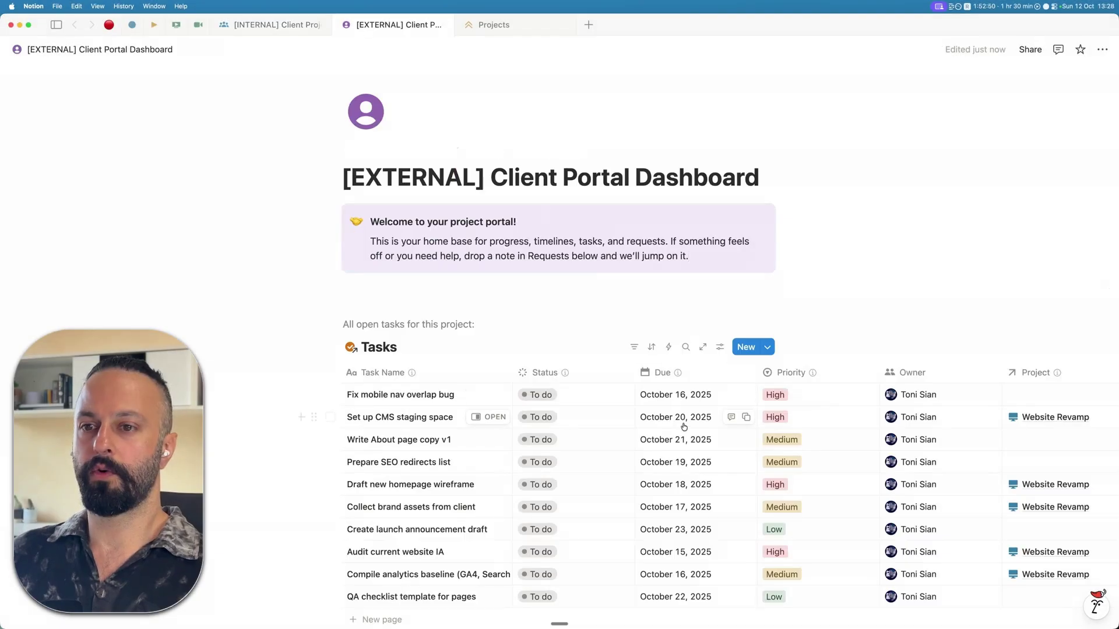
scroll(682, 427, "down", 2)
scroll(524, 233, "up", 2)
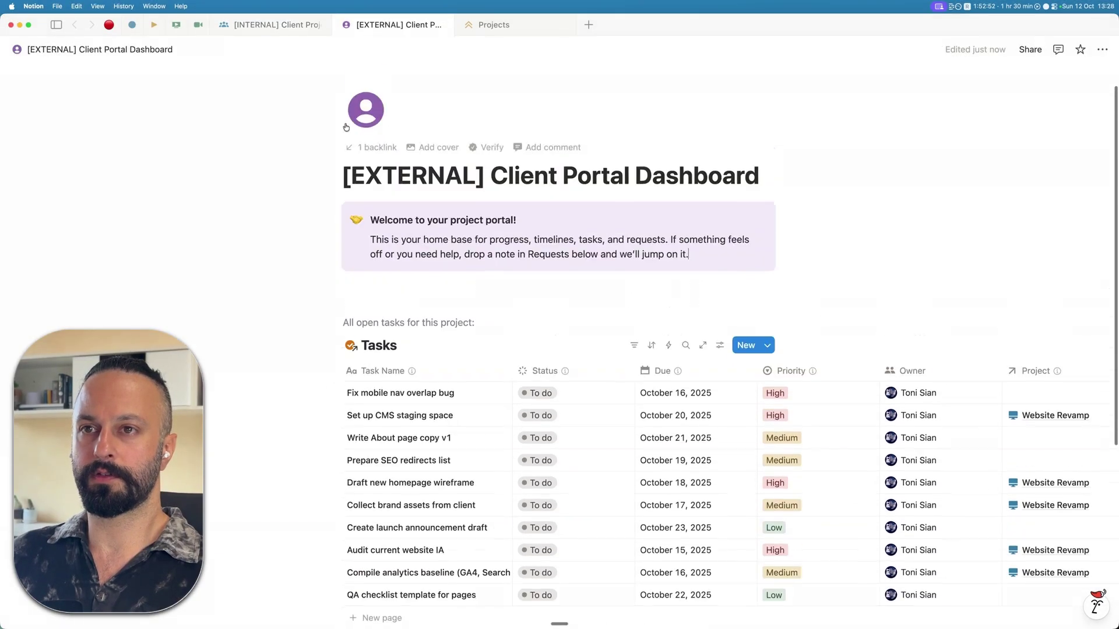
left_click(277, 26)
key("ctrl+Right")
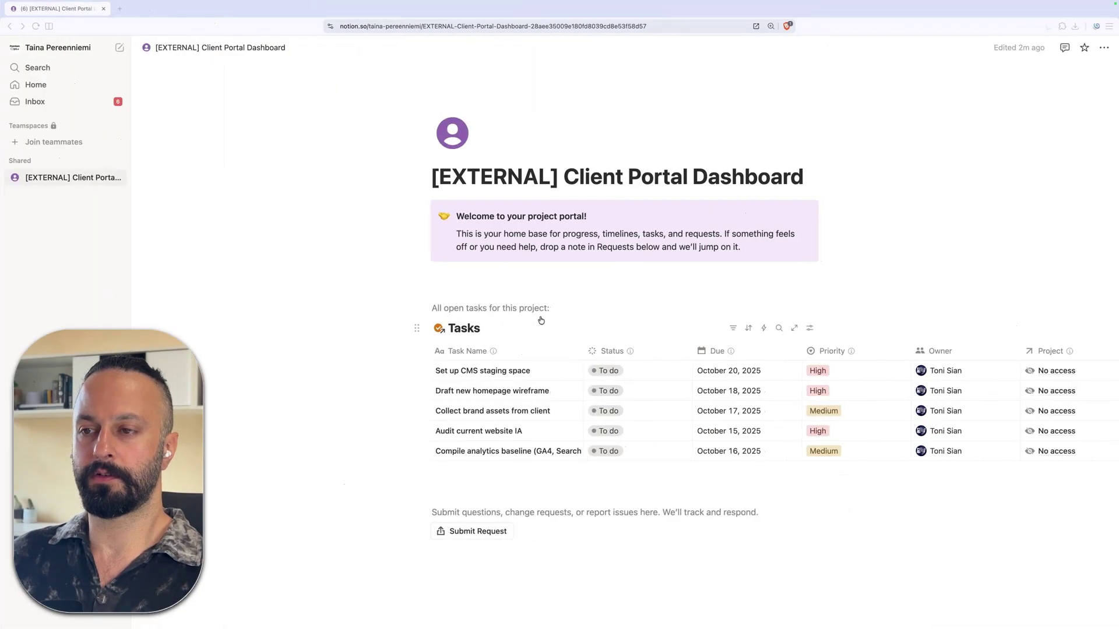
scroll(775, 246, "down", 2)
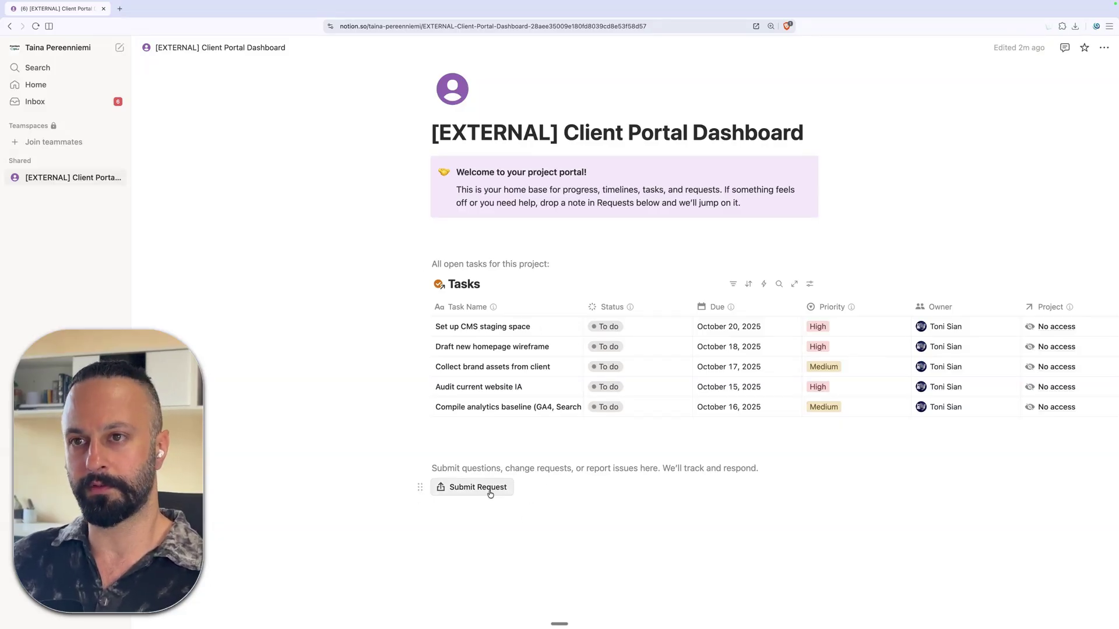
- On the [EXTERNAL] Client Portal Dashboard, review the Submit Request button's actions and close them with Done
key("super+Tab")
scroll(591, 173, "down", 5)
key("ctrl+Tab")
scroll(590, 175, "down", 10)
left_click(444, 421)
scroll(374, 556, "down", 5)
scroll(373, 557, "down", 1)
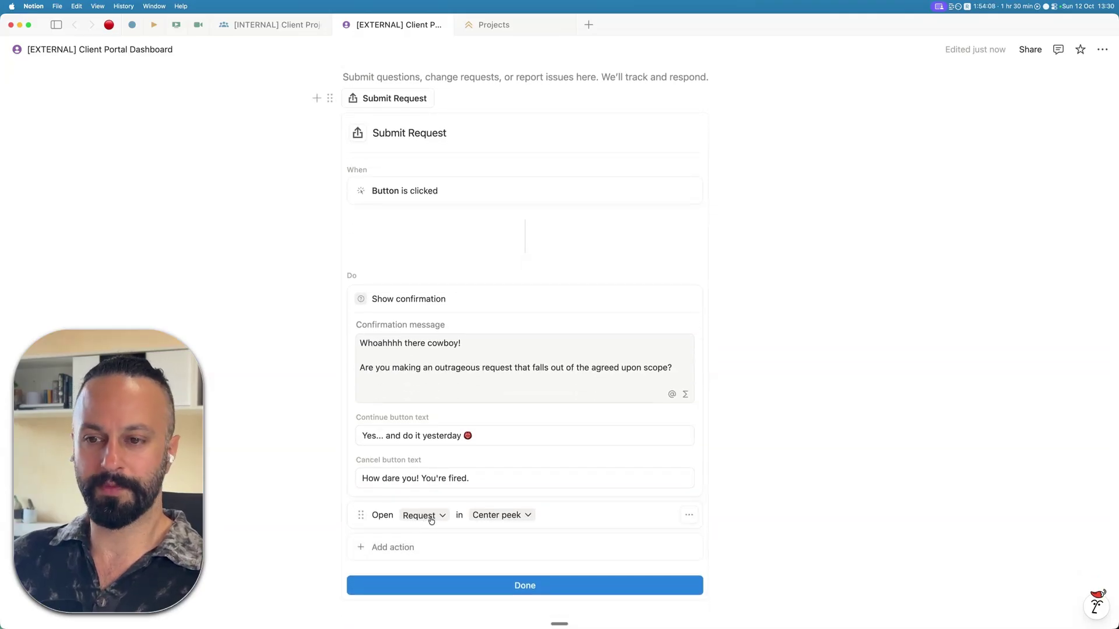
left_click(613, 585)
scroll(586, 331, "up", 5)
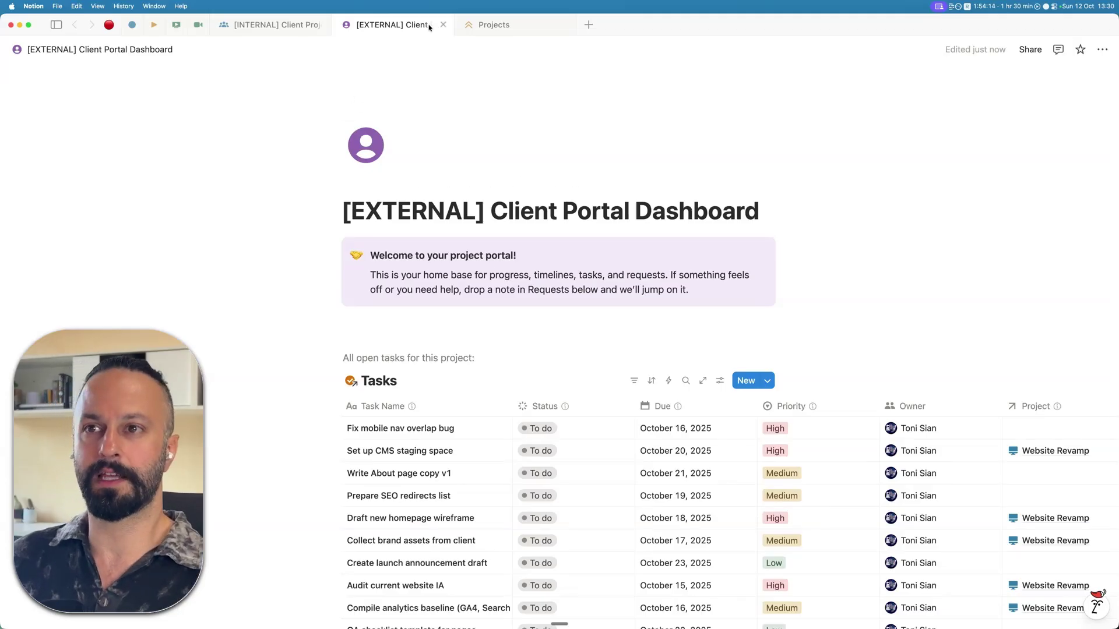
left_click(507, 30)
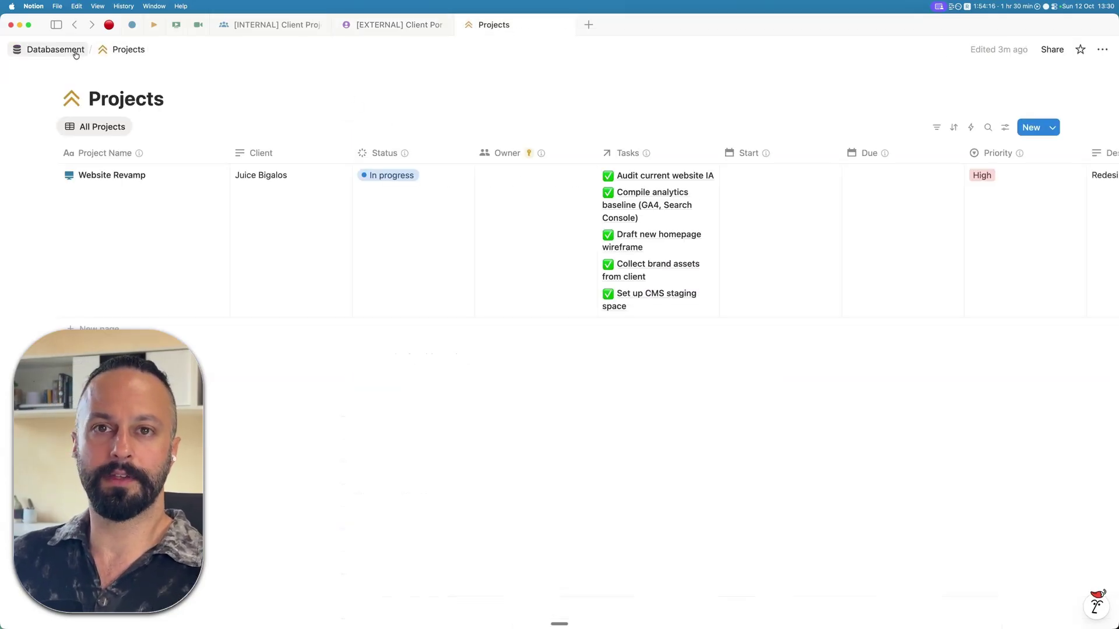
left_click(55, 49)
left_click(378, 285)
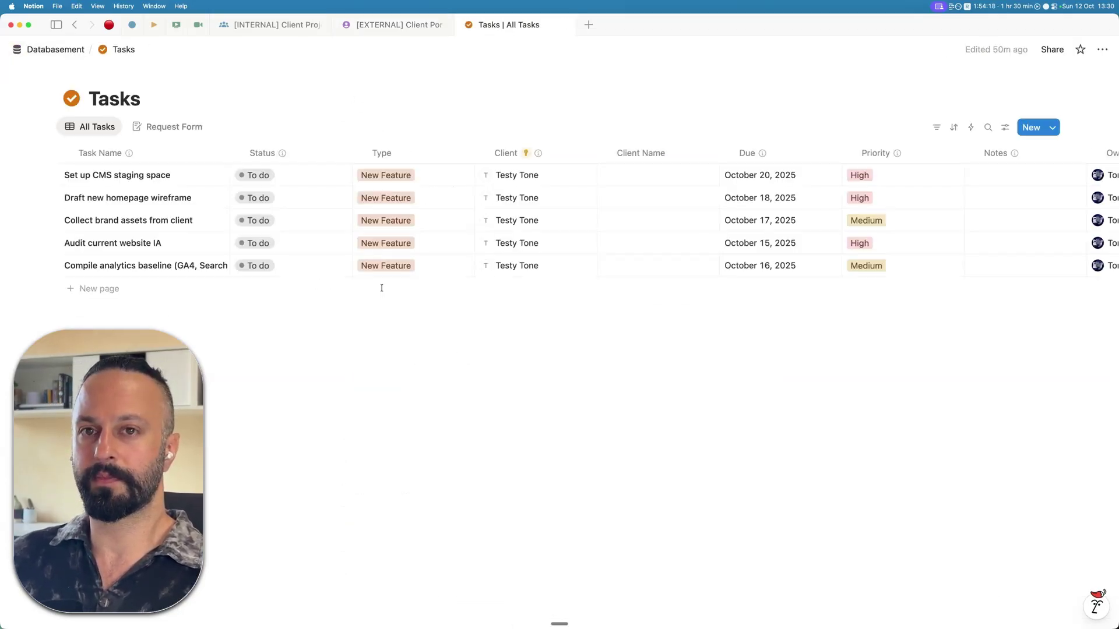
left_click(151, 127)
scroll(826, 284, "down", 5)
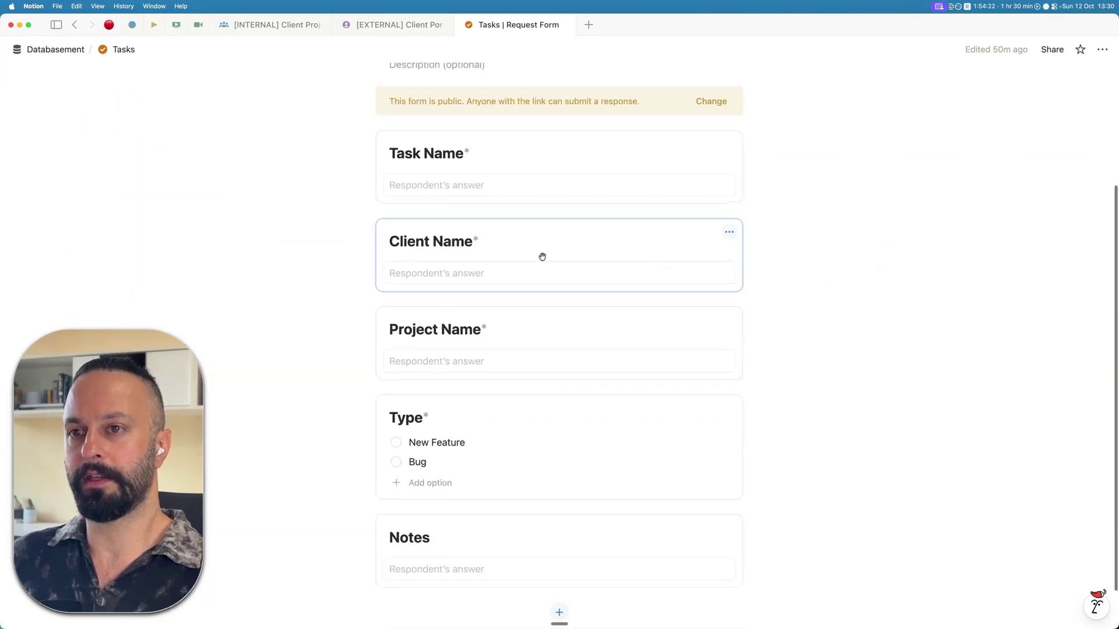
double_click(447, 102)
left_click(474, 194)
scroll(542, 172, "down", 1)
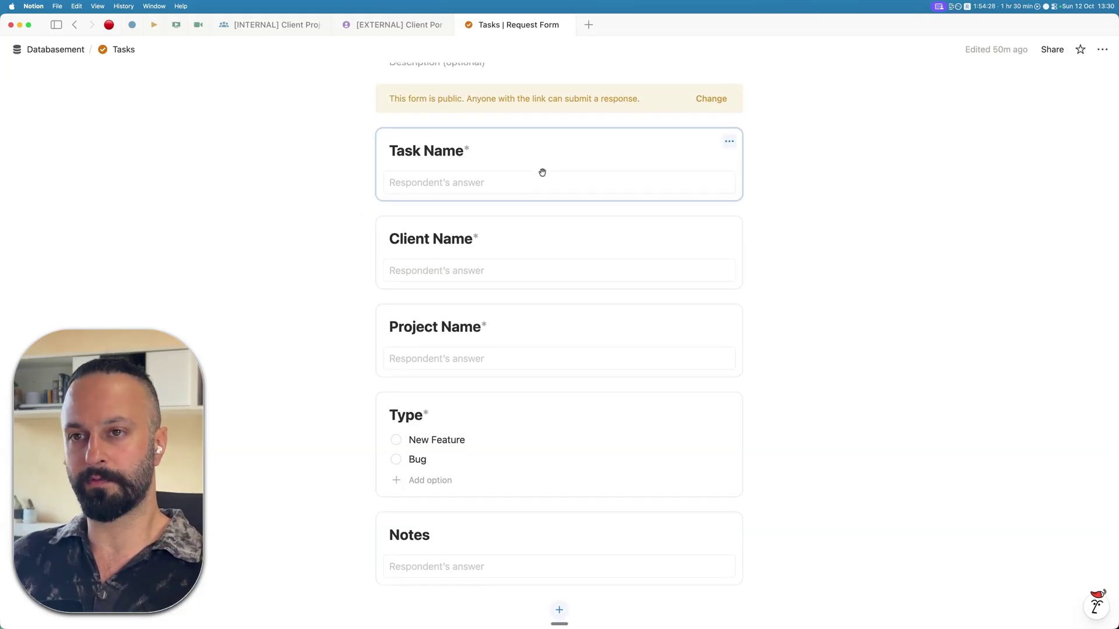
left_click(551, 265)
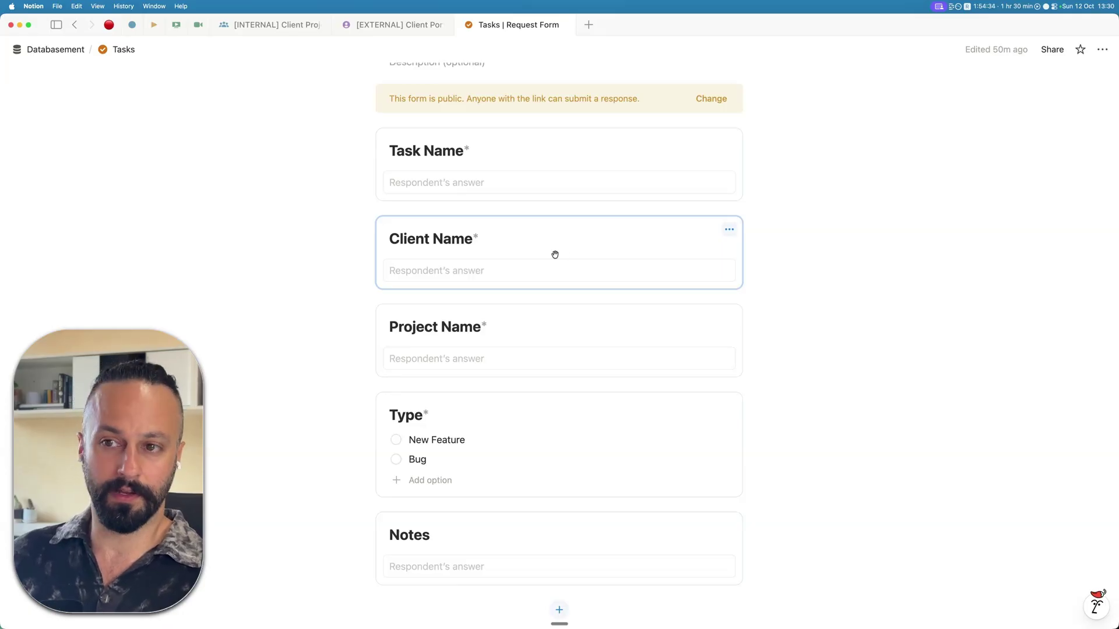
left_click(555, 338)
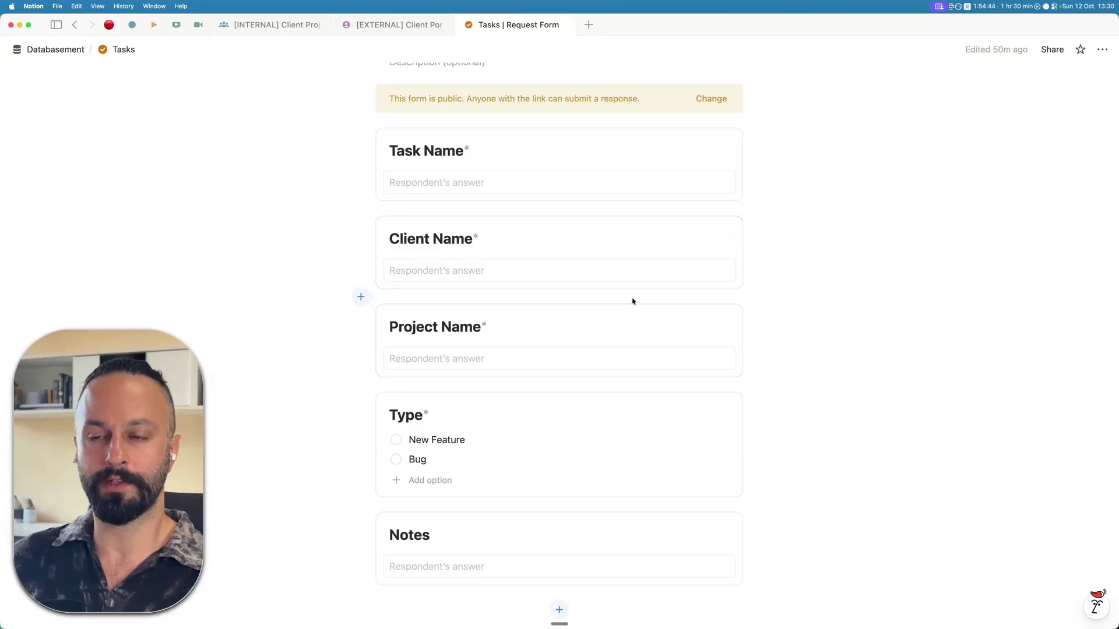
scroll(632, 301, "down", 2)
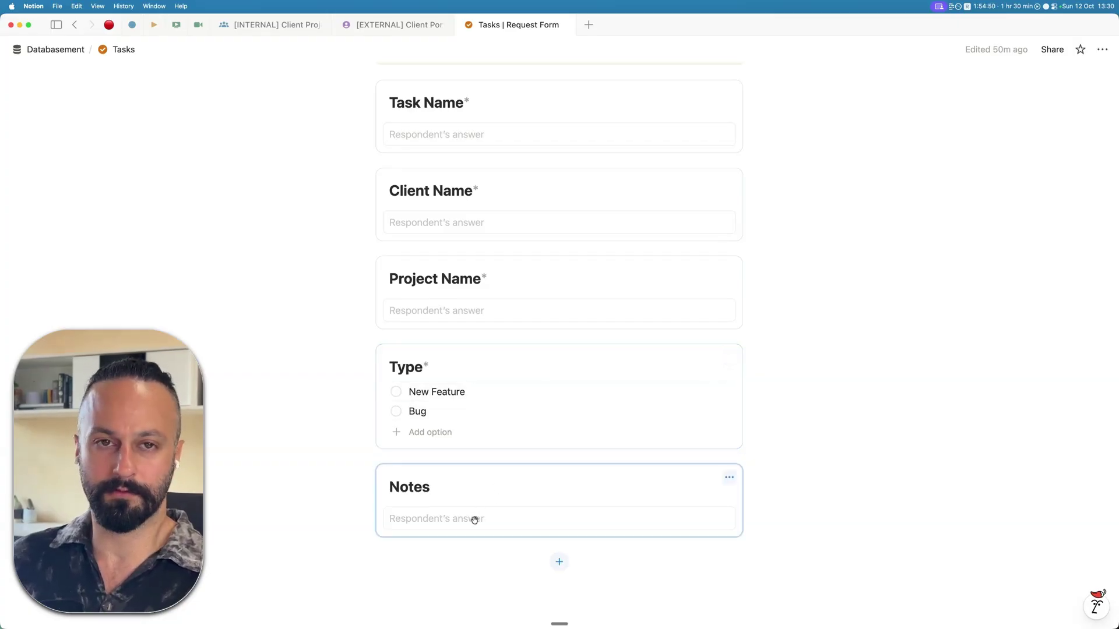
scroll(705, 431, "up", 6)
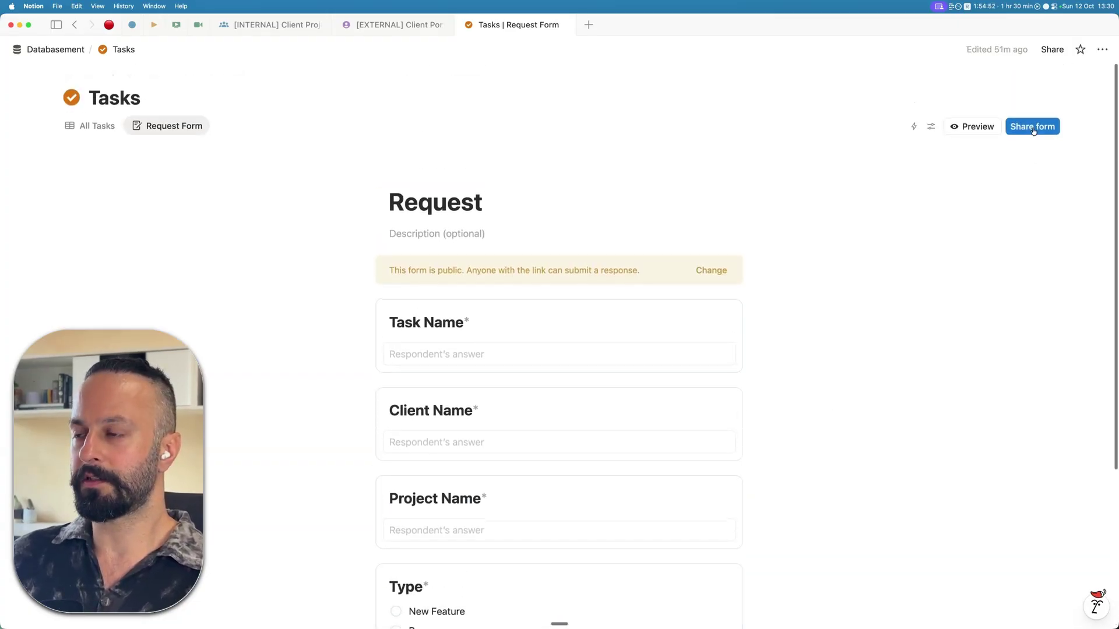
- Keep the Request form fillable by anyone with the link and copy its public form link
left_click(1031, 128)
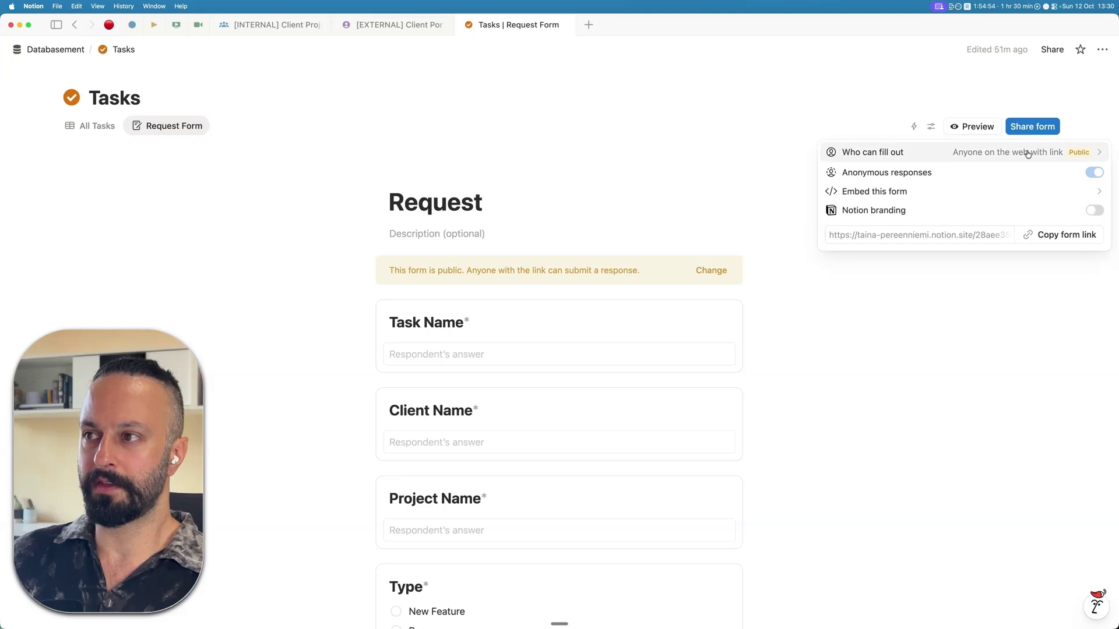
left_click(1061, 154)
left_click(1063, 154)
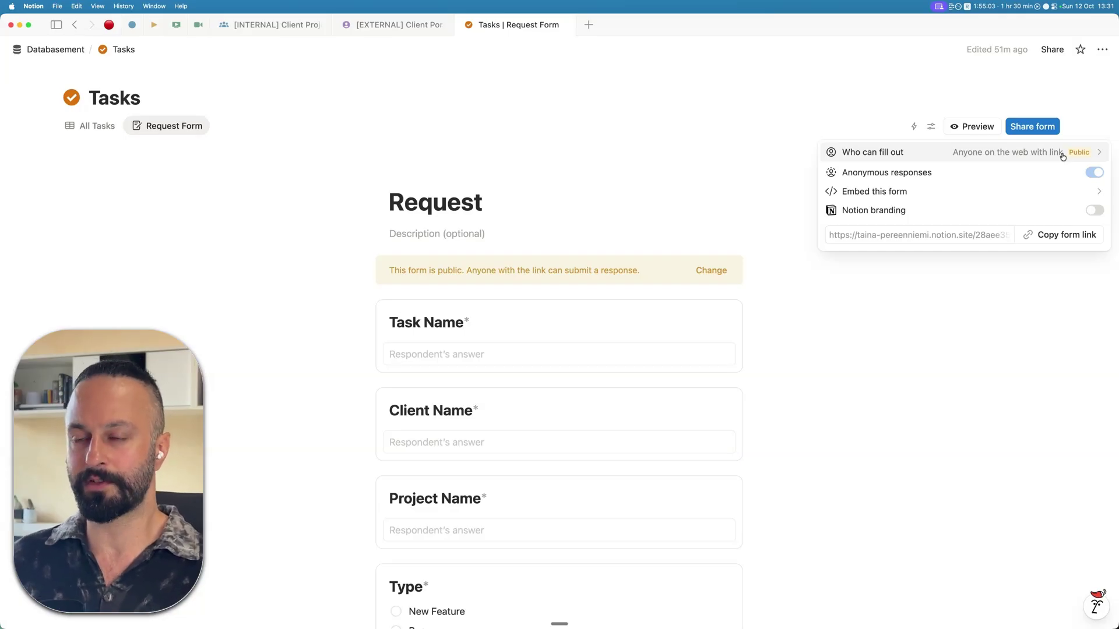
mouse_move(1098, 171)
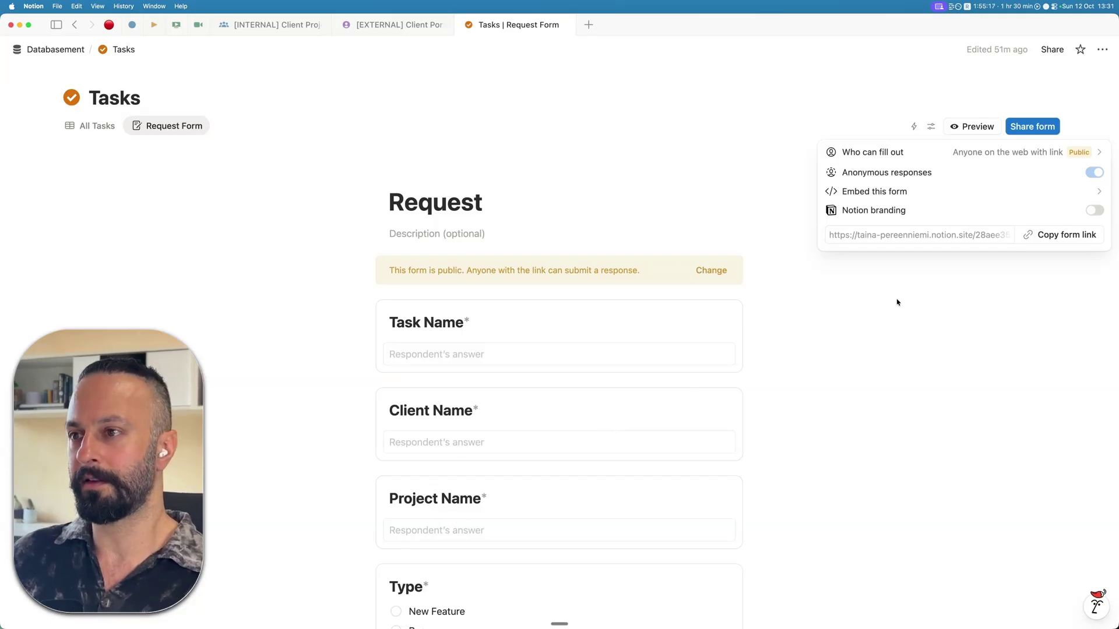
mouse_move(989, 210)
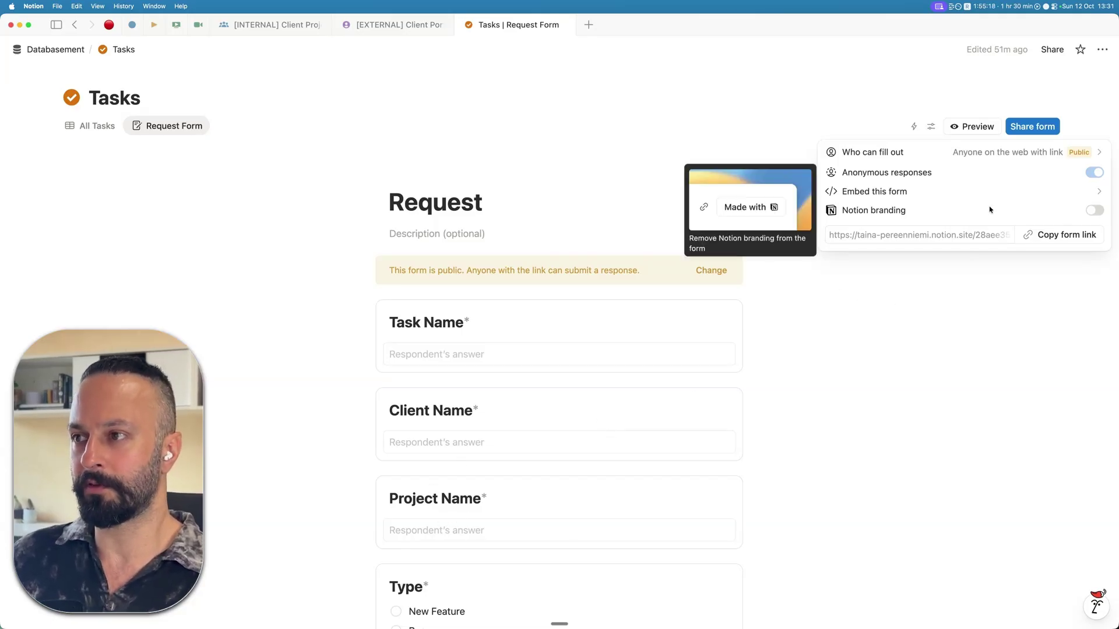
left_click(1043, 236)
- On the external dashboard, inspect the Submit Request button's settings and close them
left_click(390, 24)
scroll(400, 398, "down", 6)
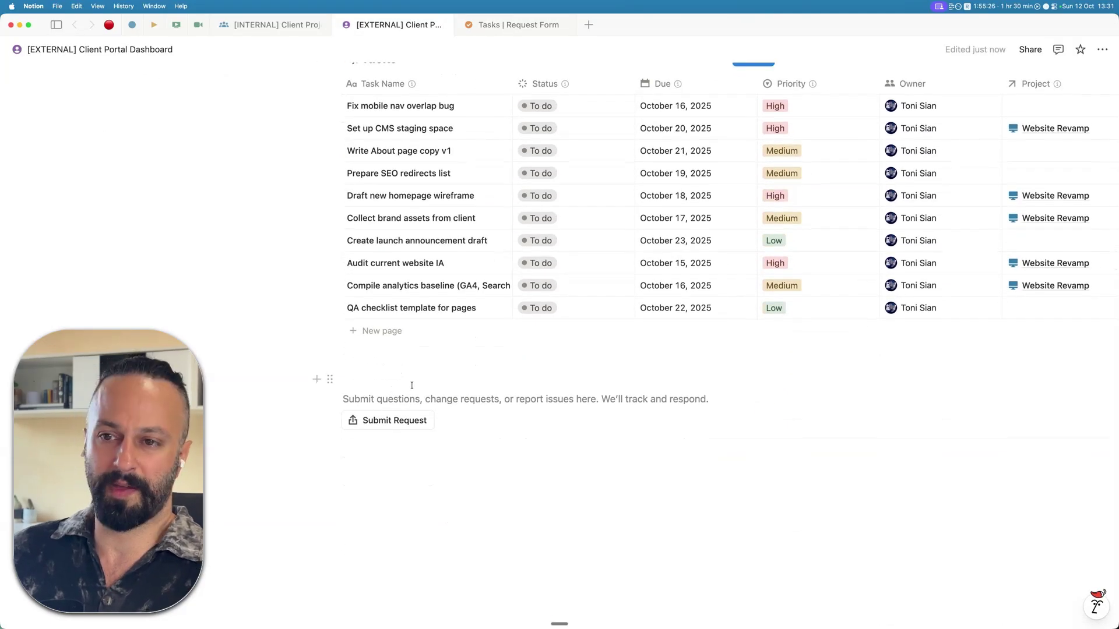
left_click(442, 420)
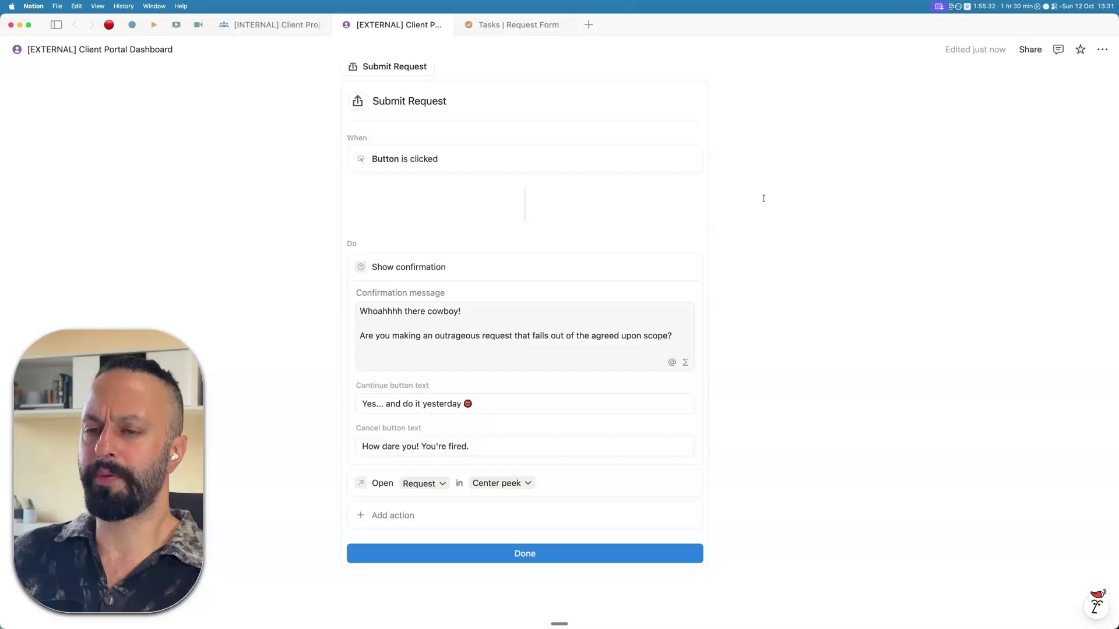
scroll(443, 408, "down", 3)
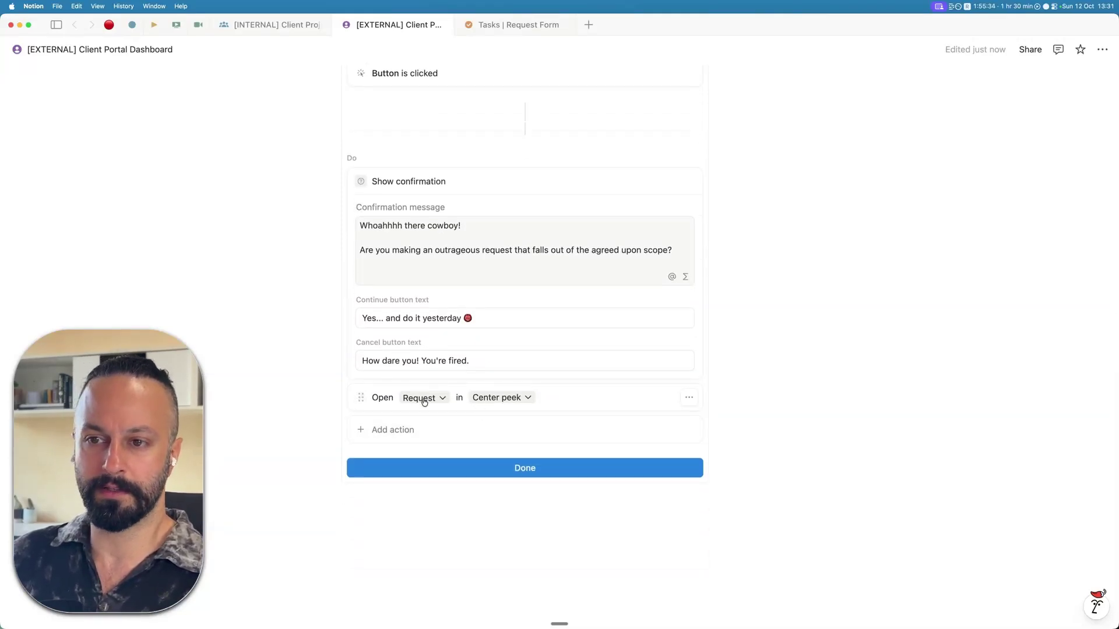
left_click(571, 475)
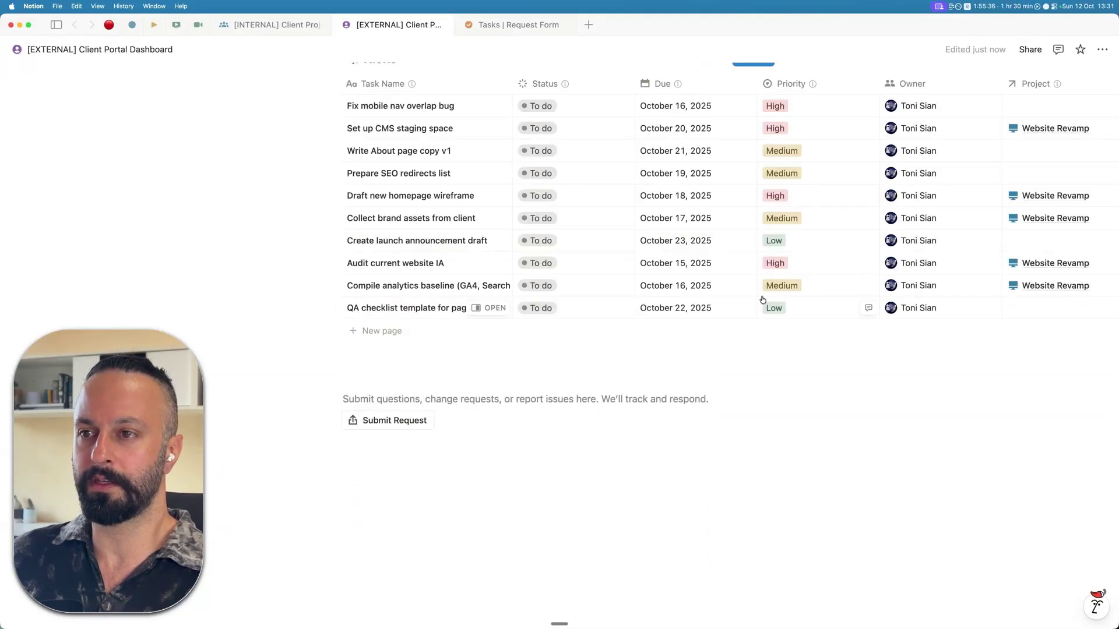
- Go back to the [INTERNAL] Client Project • Website Revamp page and its Requests table
left_click(261, 26)
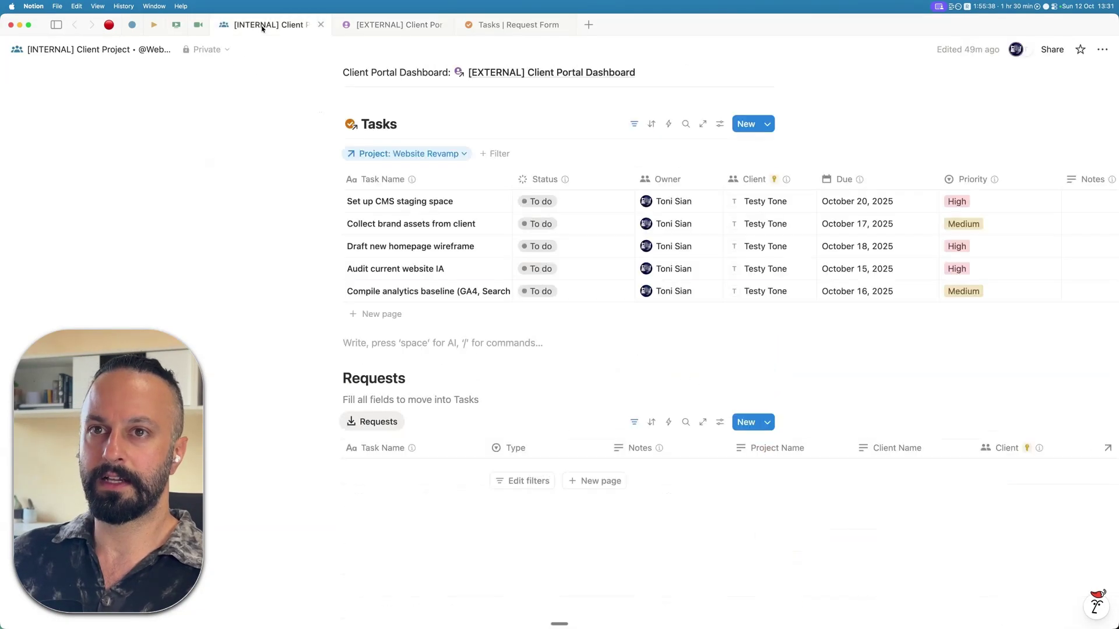
scroll(656, 271, "up", 5)
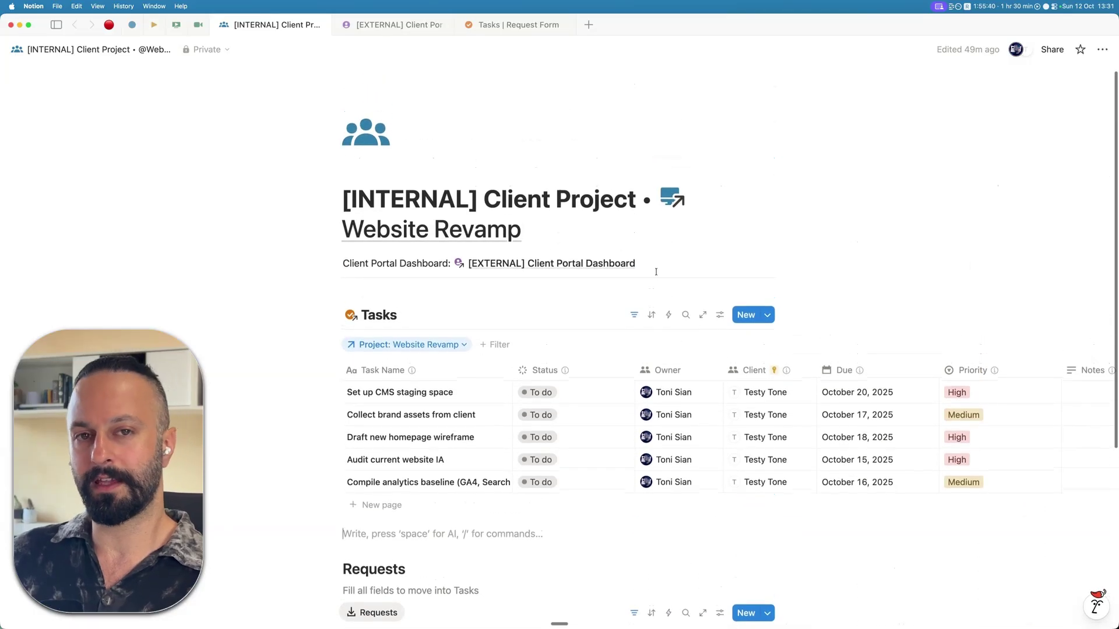
scroll(542, 247, "down", 4)
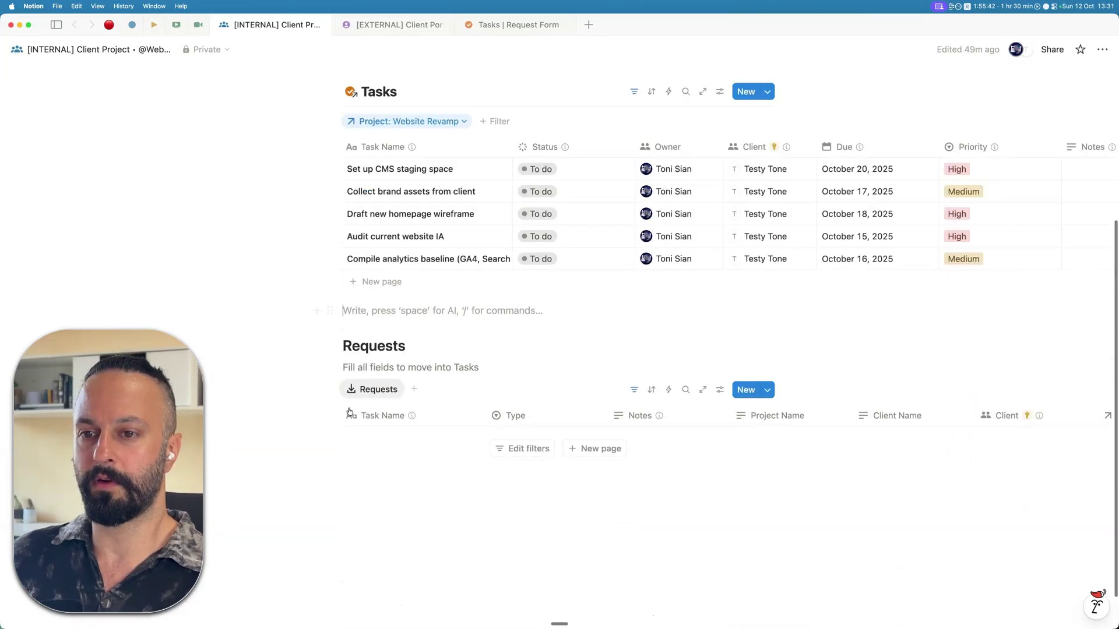
- In the guest's browser, start a Submit Request and confirm 'Yes... and do it yesterday'
scroll(450, 194, "up", 4)
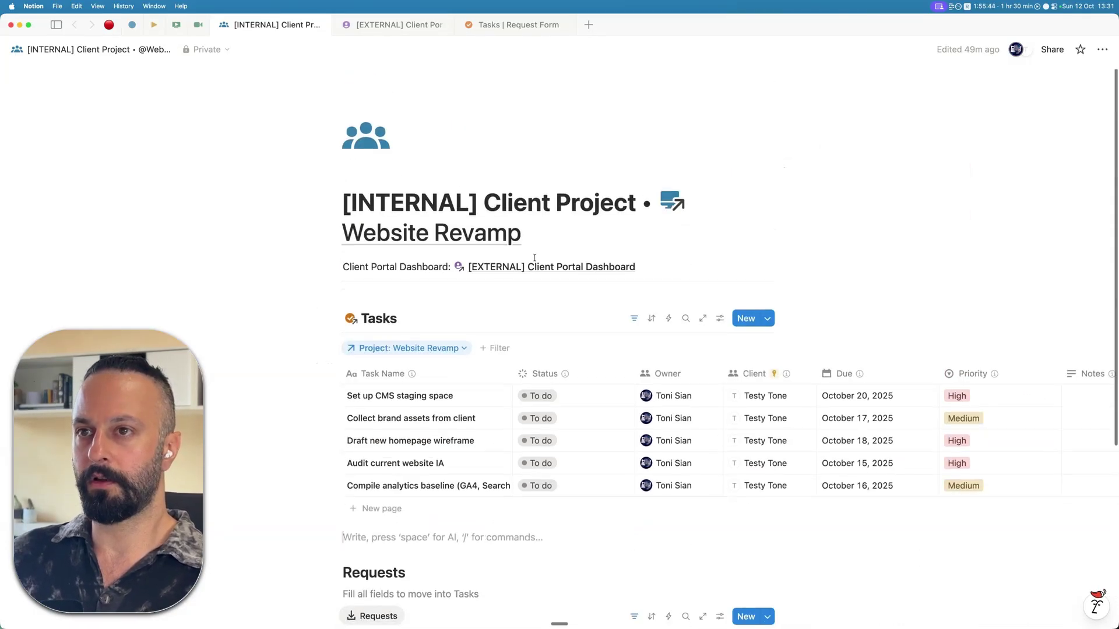
key("ctrl+Right")
scroll(488, 494, "down", 1)
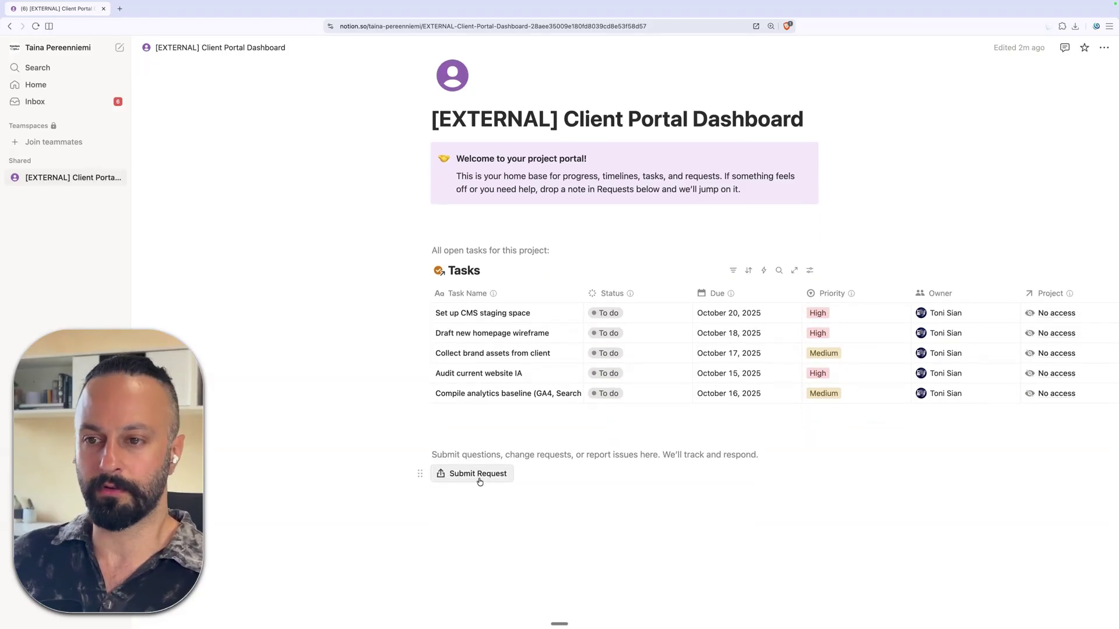
left_click(478, 474)
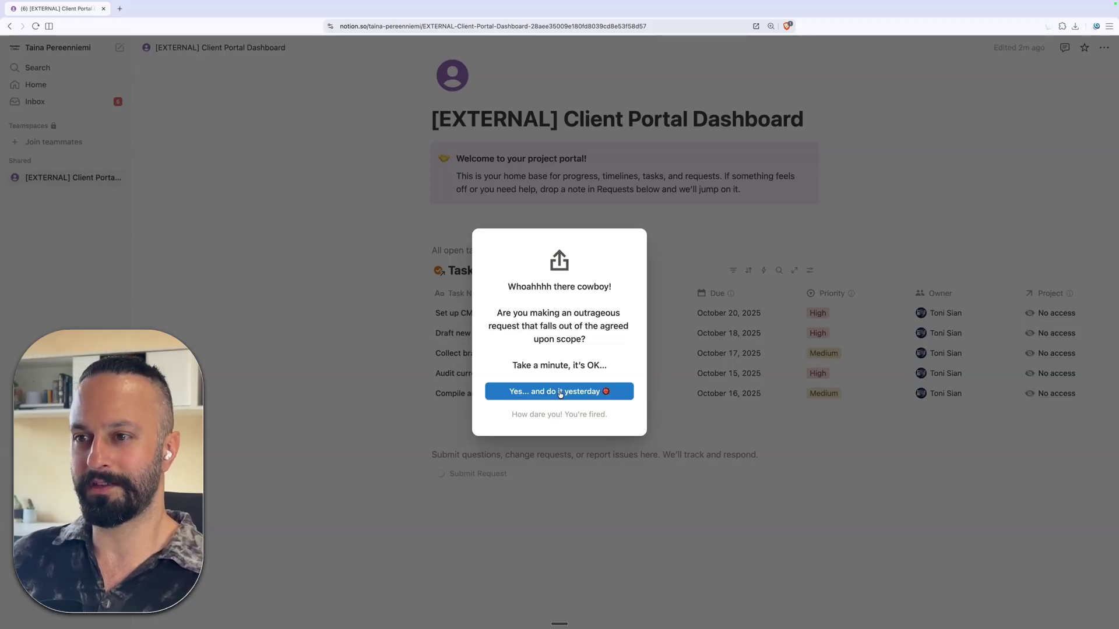
left_click(560, 392)
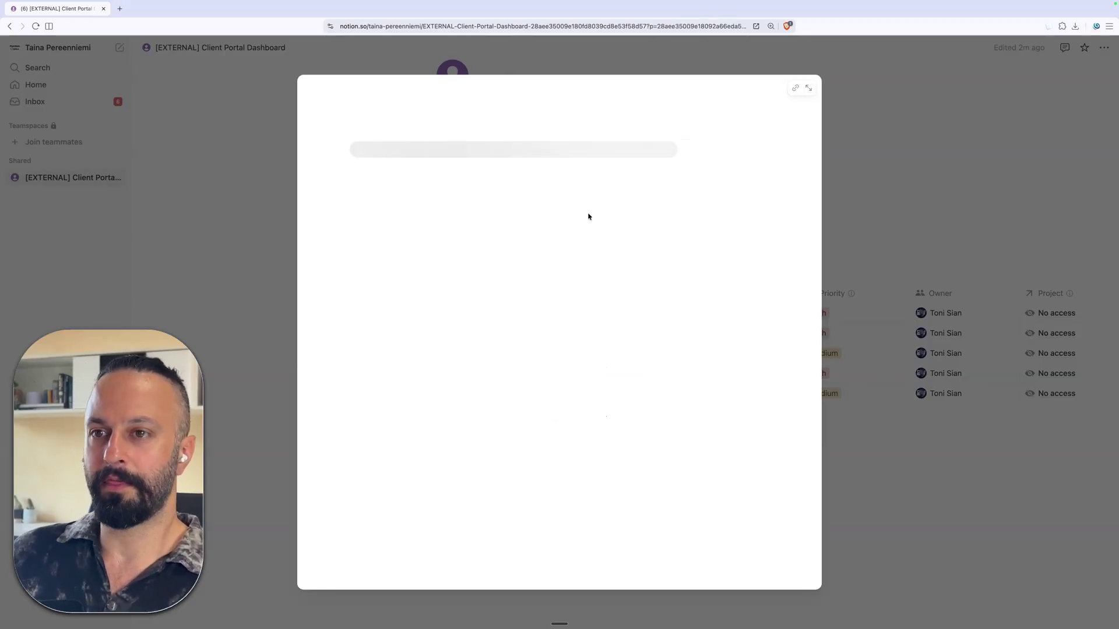
- Fill in the request's Task Name, the client's name, and Project Name 'Website Revamp'
left_click(467, 210)
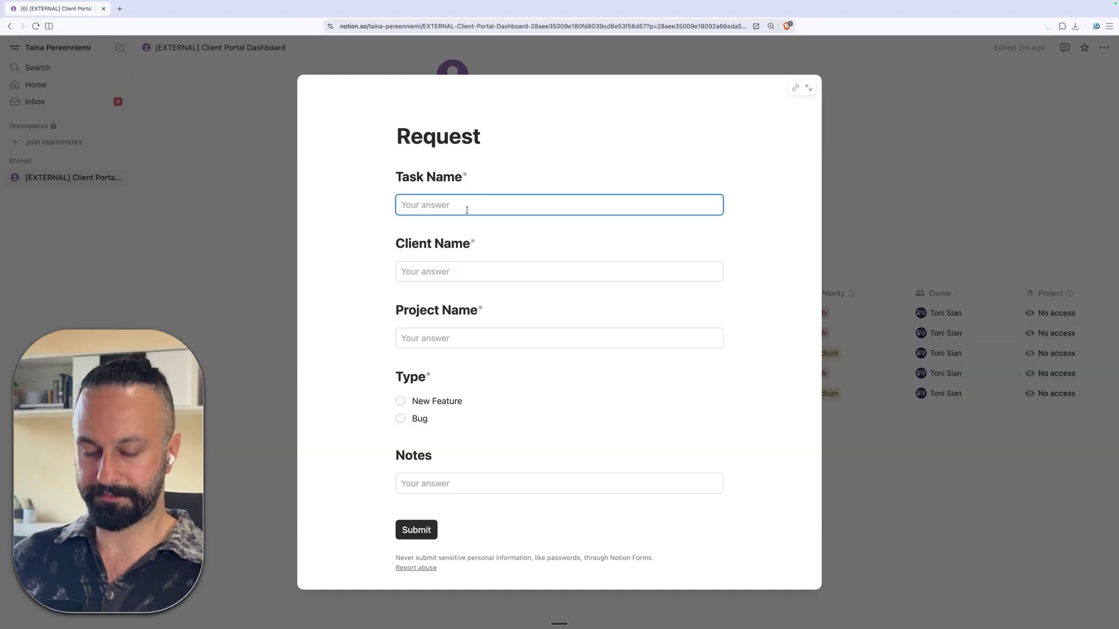
type("Nav button bug")
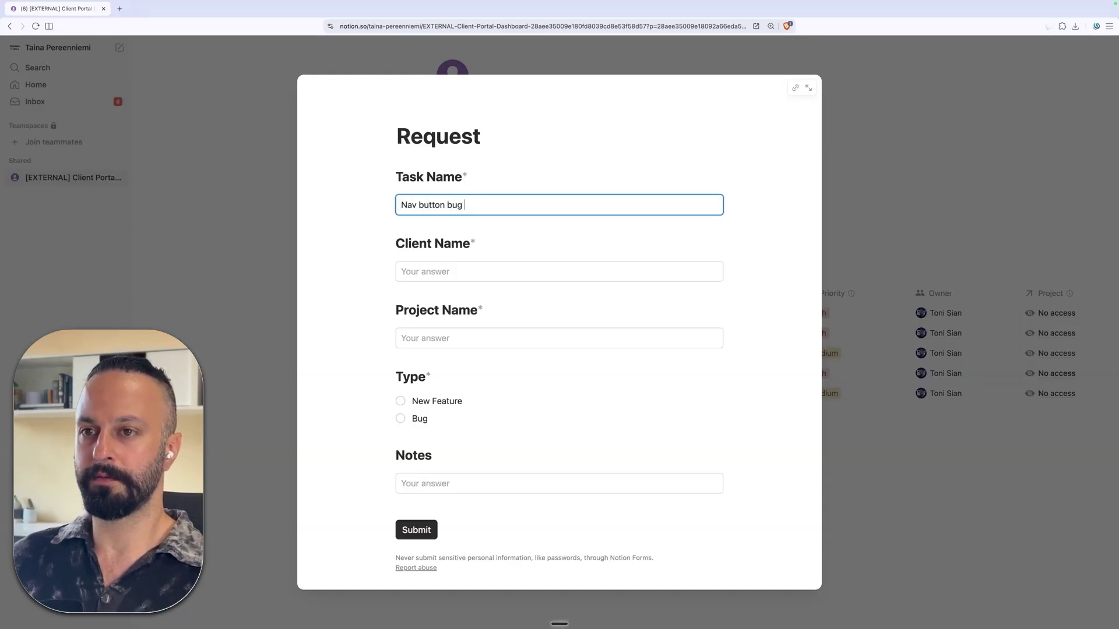
type("r weird")
left_click(460, 277)
type("Testy Tibe")
key("Tab")
key("shift+Tab")
type("Testy Tone")
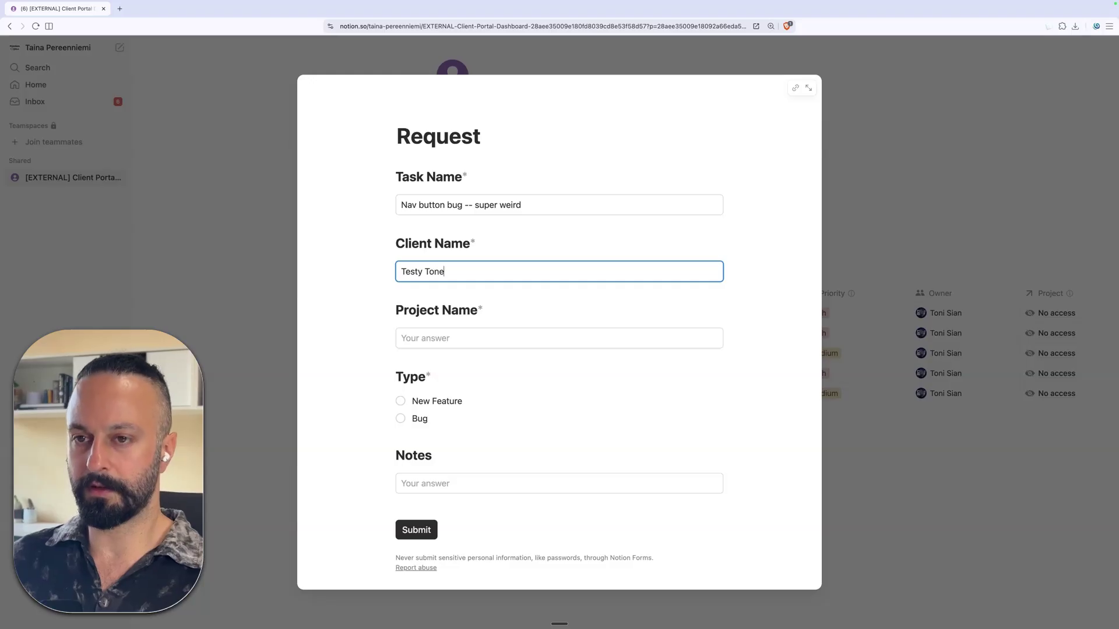
key("Tab")
type("Web Pro")
key("ctrl+Left")
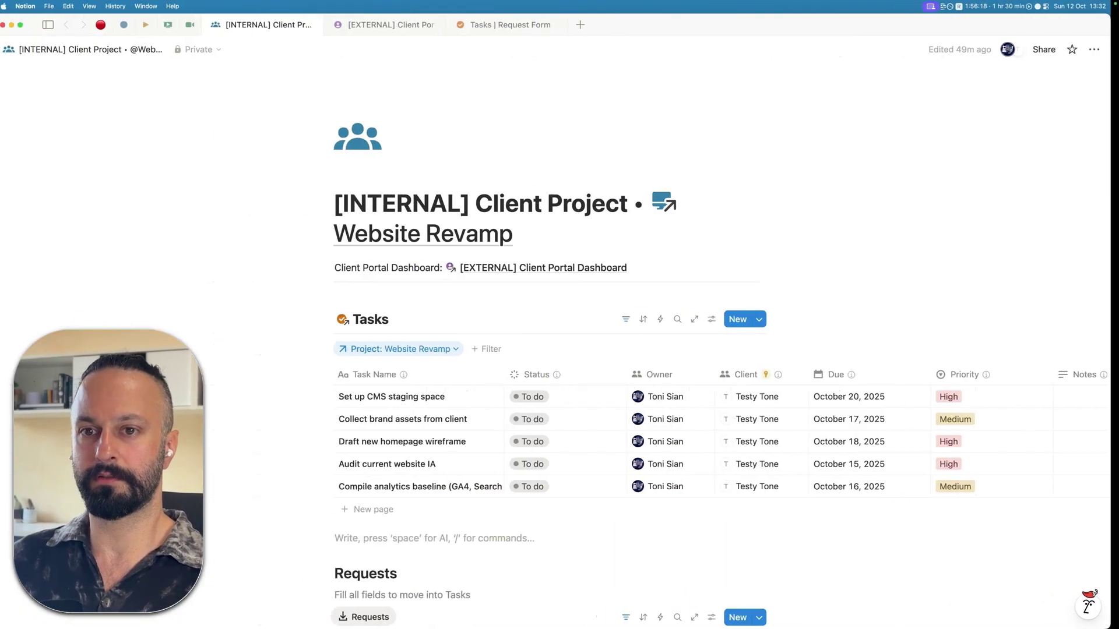
key("ctrl+Right")
type("site Revamp")
- Mark the request as a Bug, add the note 'OMH it's all broken.' and submit it
left_click(400, 418)
left_click(434, 483)
type("OMH ")
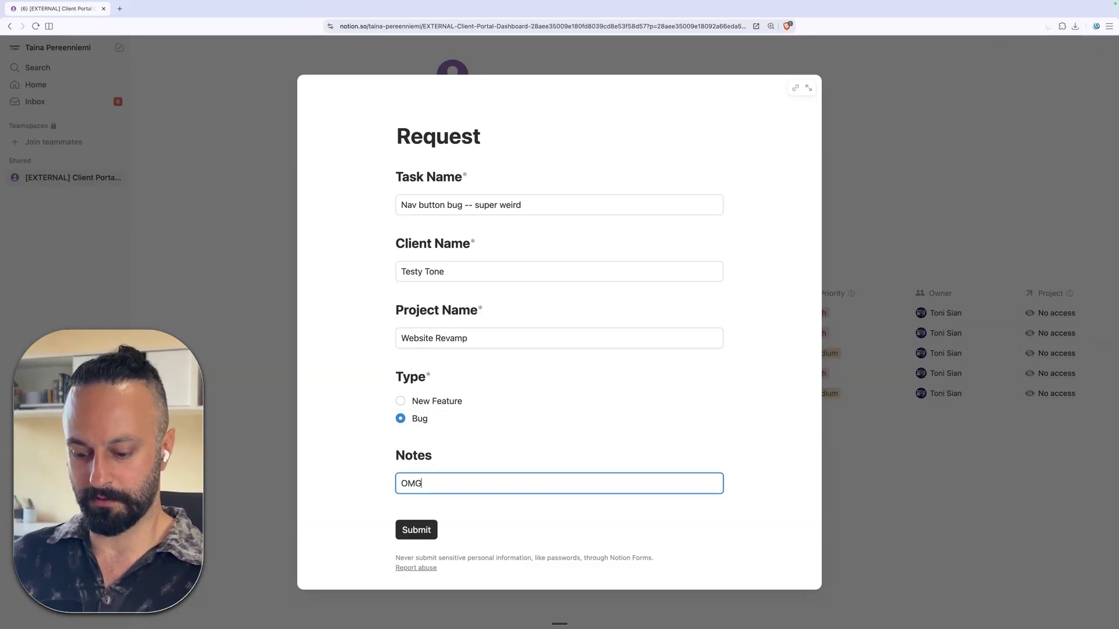
type("it's all broken.")
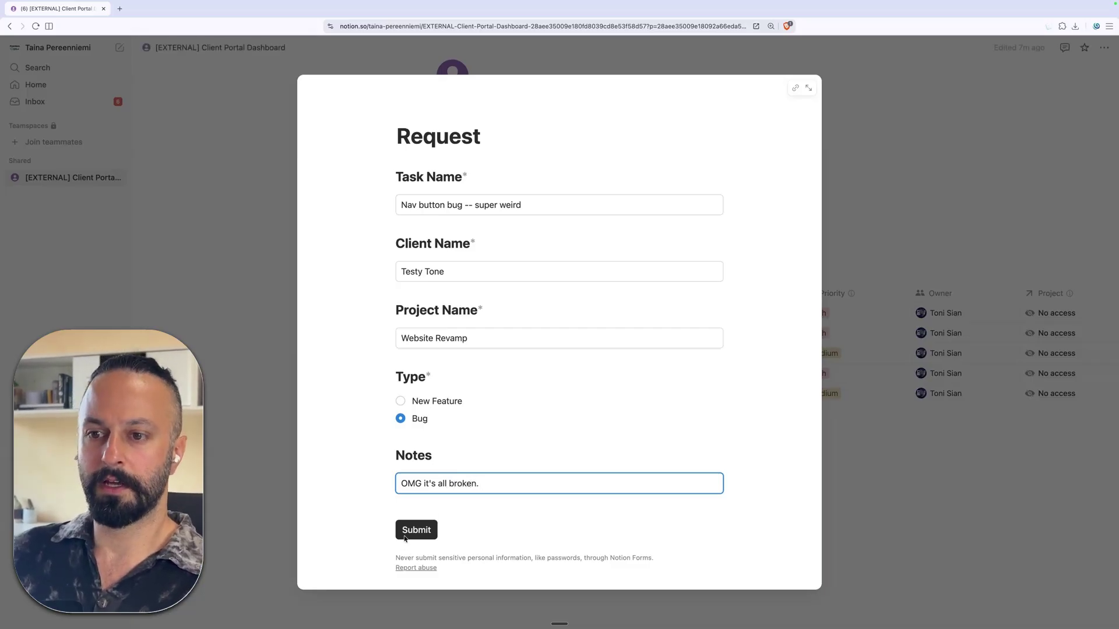
left_click(420, 531)
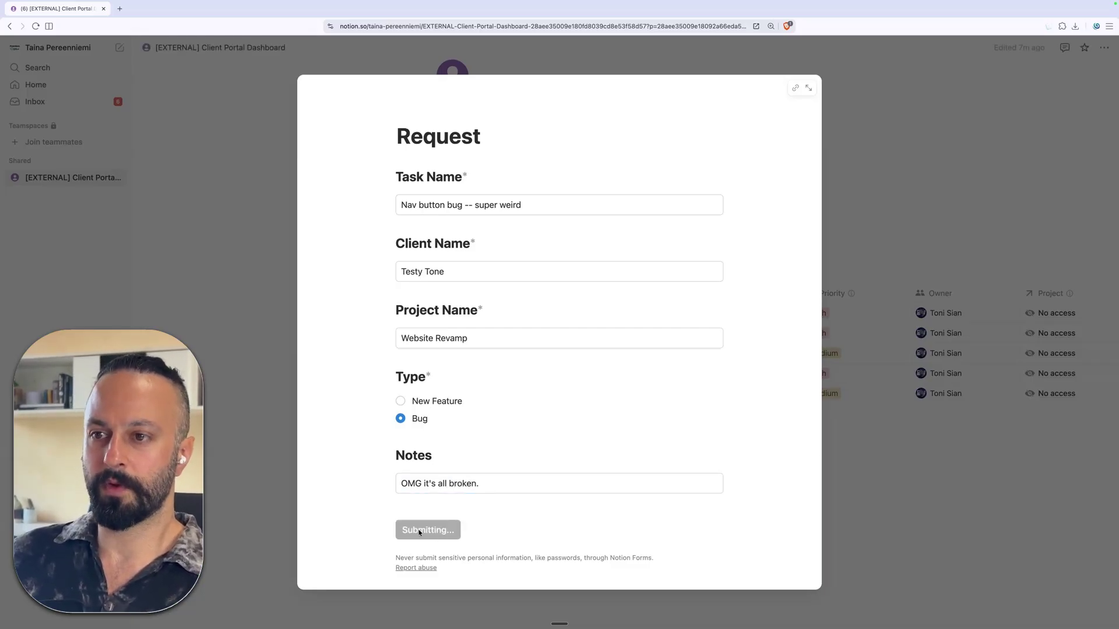
- Find the new Bug request in the internal page's Requests table and scroll to its Client, Project and Owner columns
left_click(901, 486)
scroll(712, 268, "up", 2)
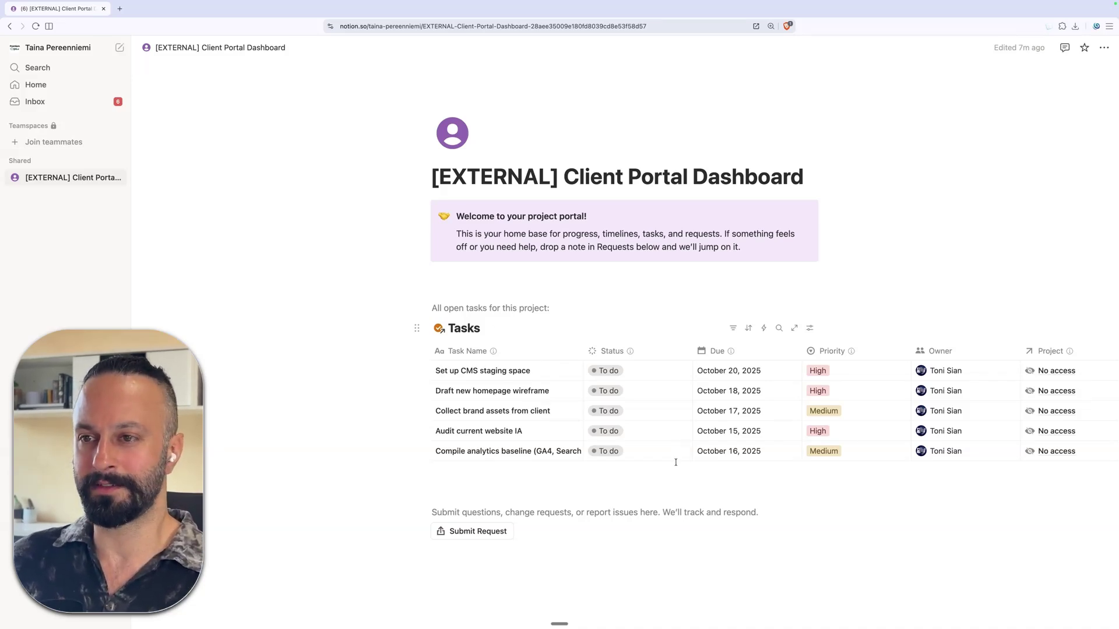
key("super+Tab")
scroll(399, 232, "down", 5)
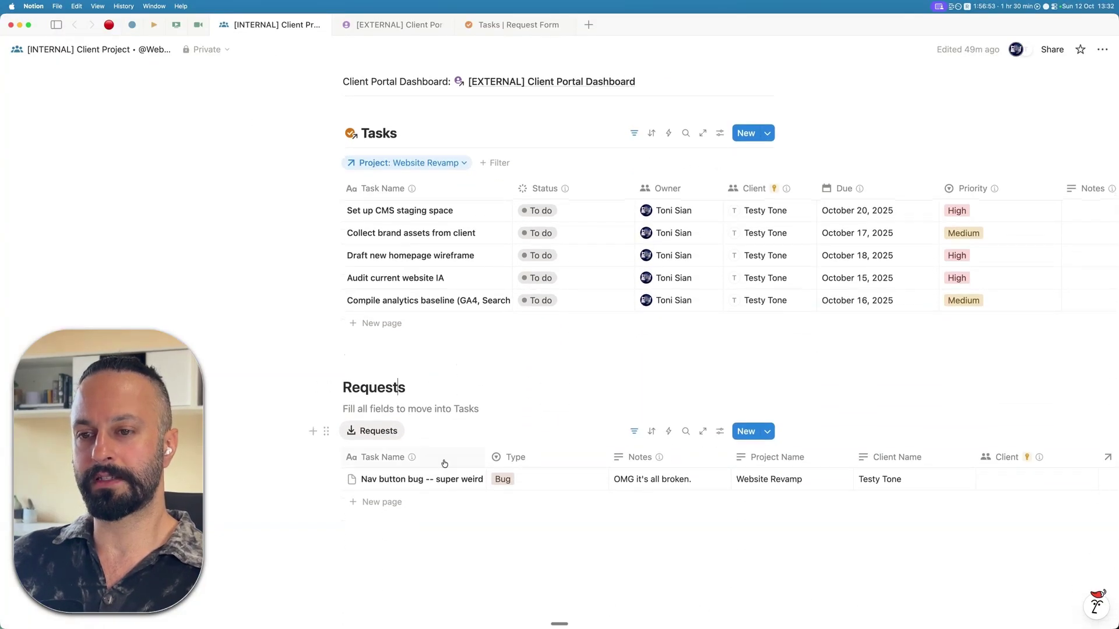
scroll(414, 410, "down", 3)
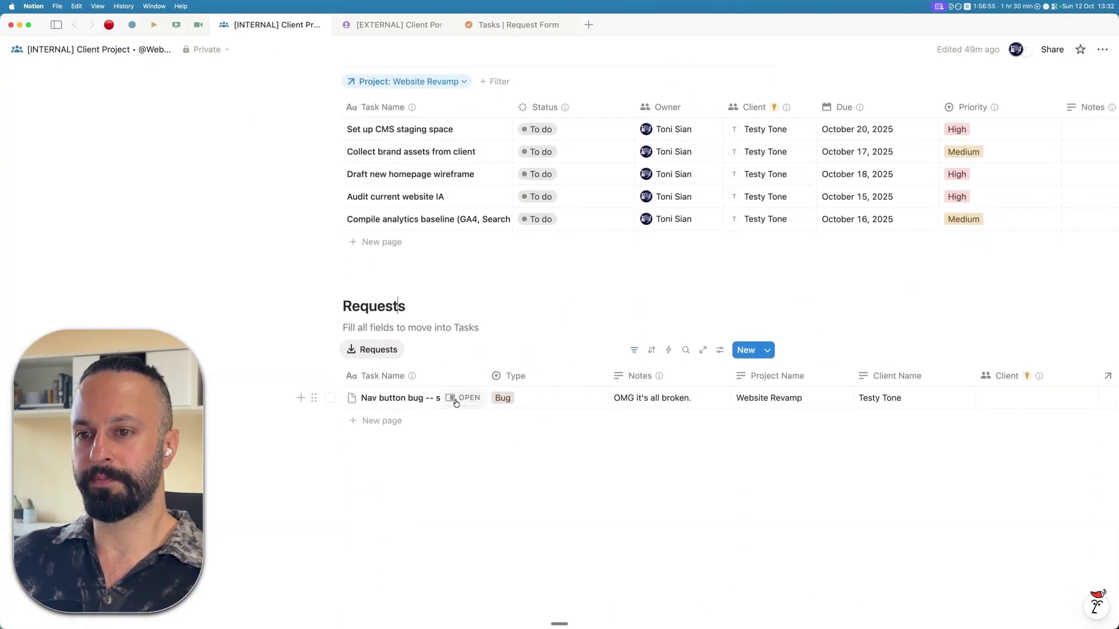
left_click(376, 349)
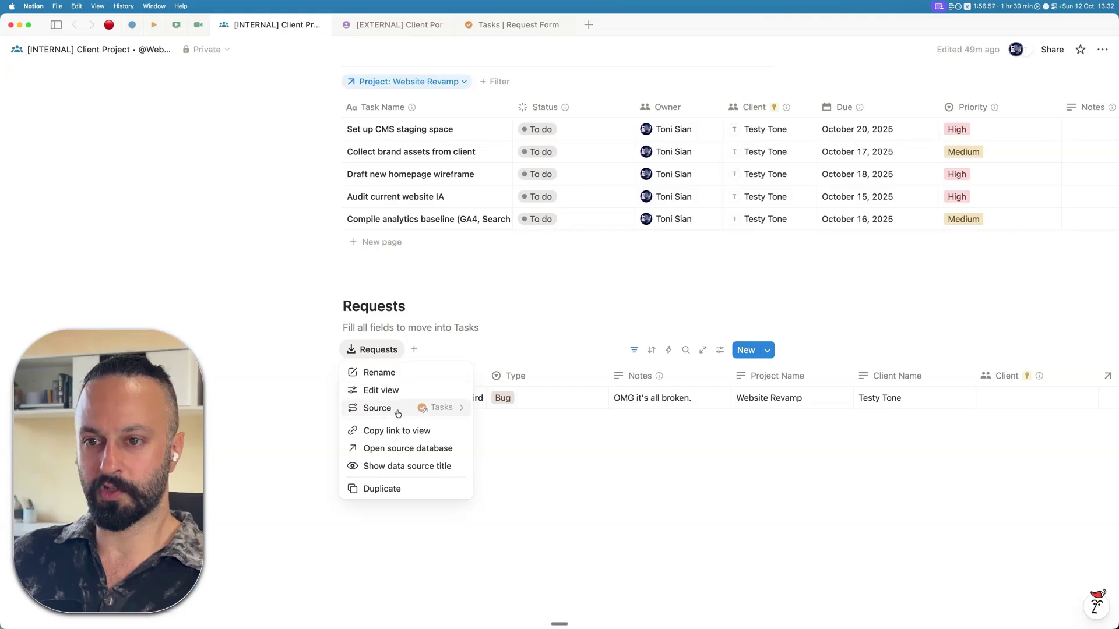
key("Escape")
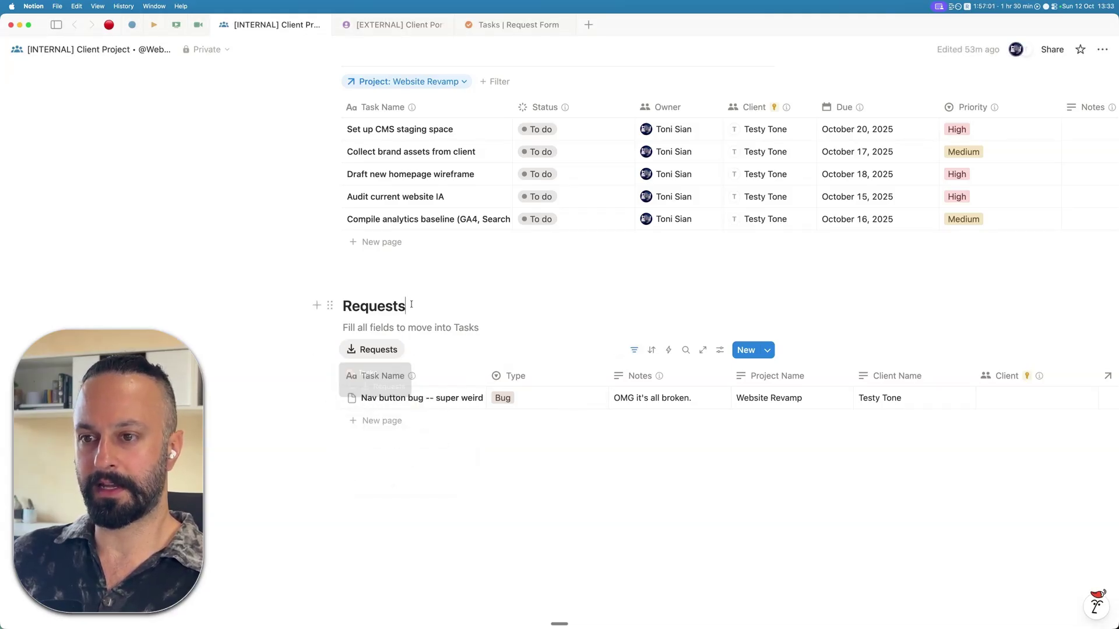
scroll(554, 400, "right", 3)
scroll(559, 399, "right", 5)
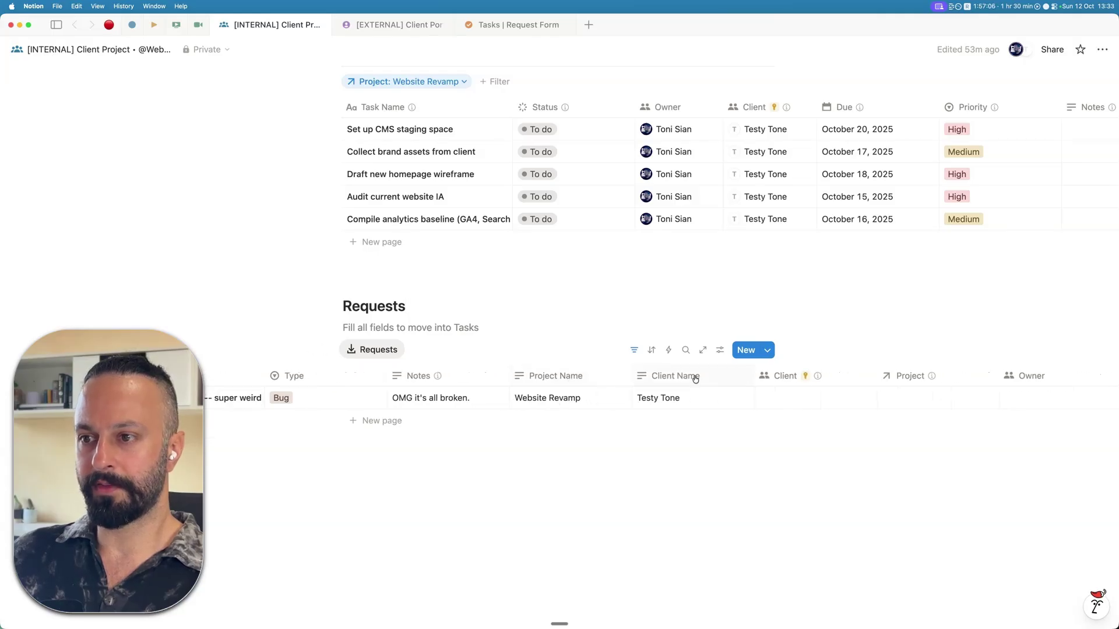
scroll(682, 393, "left", 2)
- Inspect the Requests view's 3 filter rules that keep requests listed while Project or Owner is empty
scroll(582, 390, "right", 5)
left_click(634, 350)
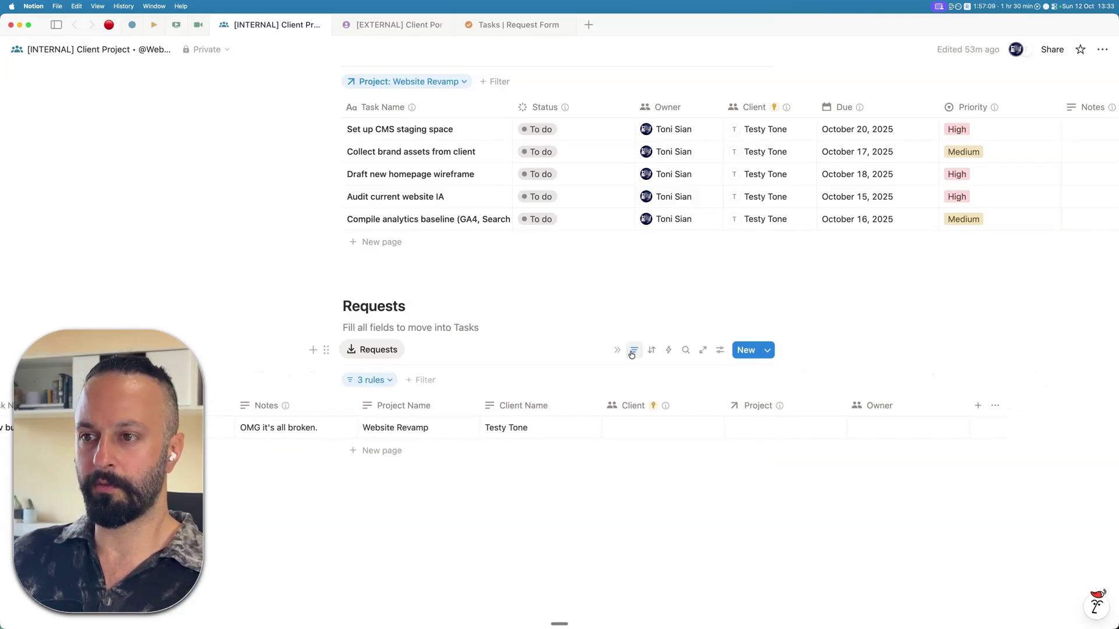
left_click(395, 380)
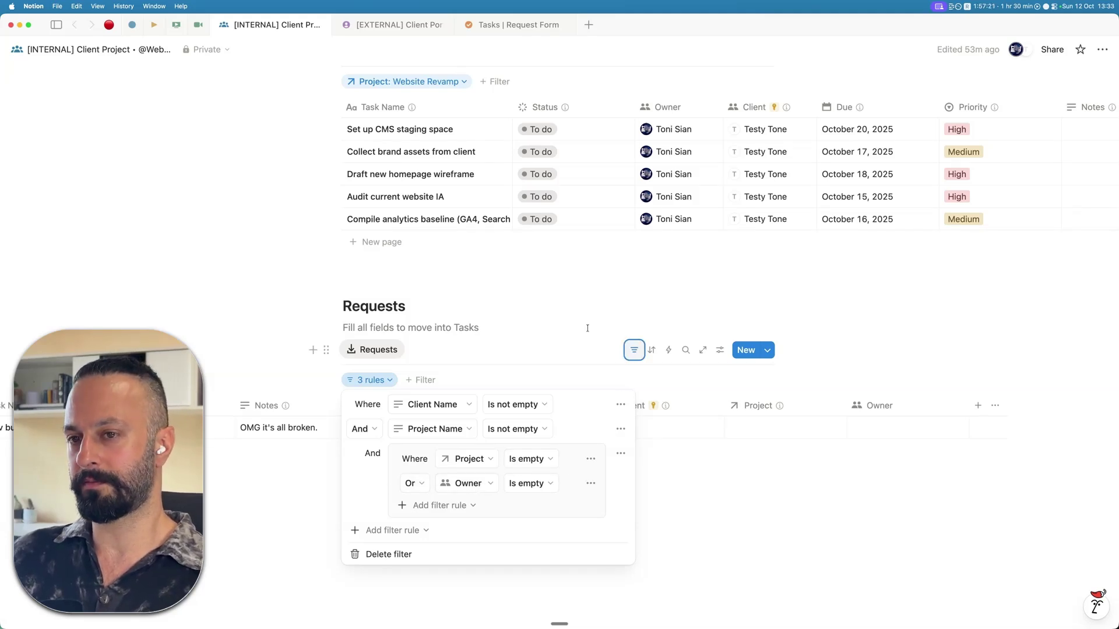
left_click(313, 350)
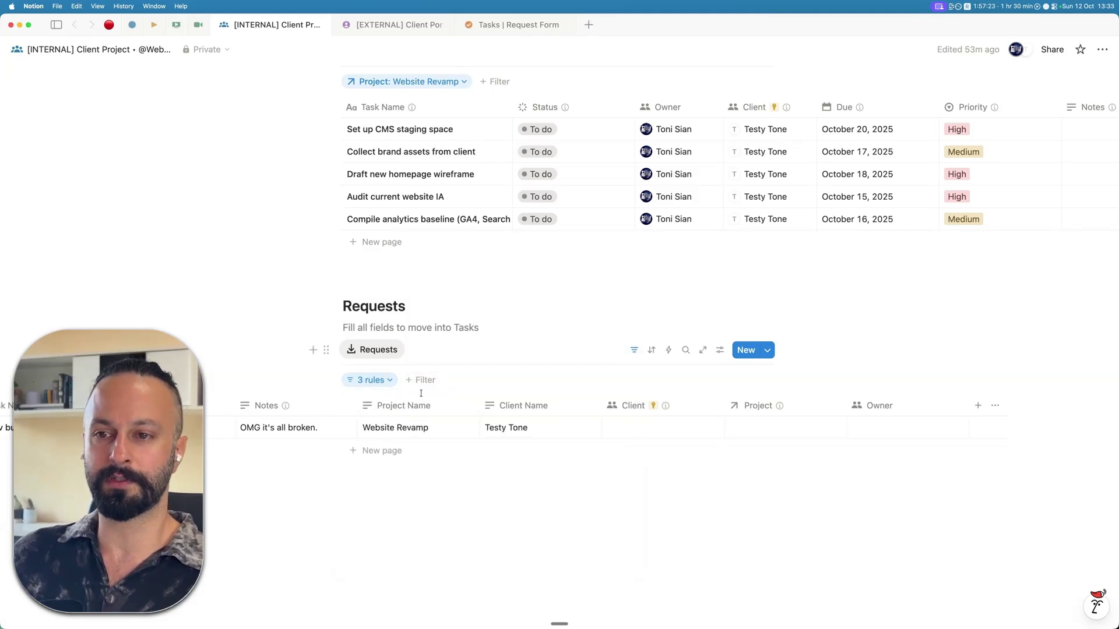
scroll(639, 432, "right", 2)
scroll(638, 432, "right", 2)
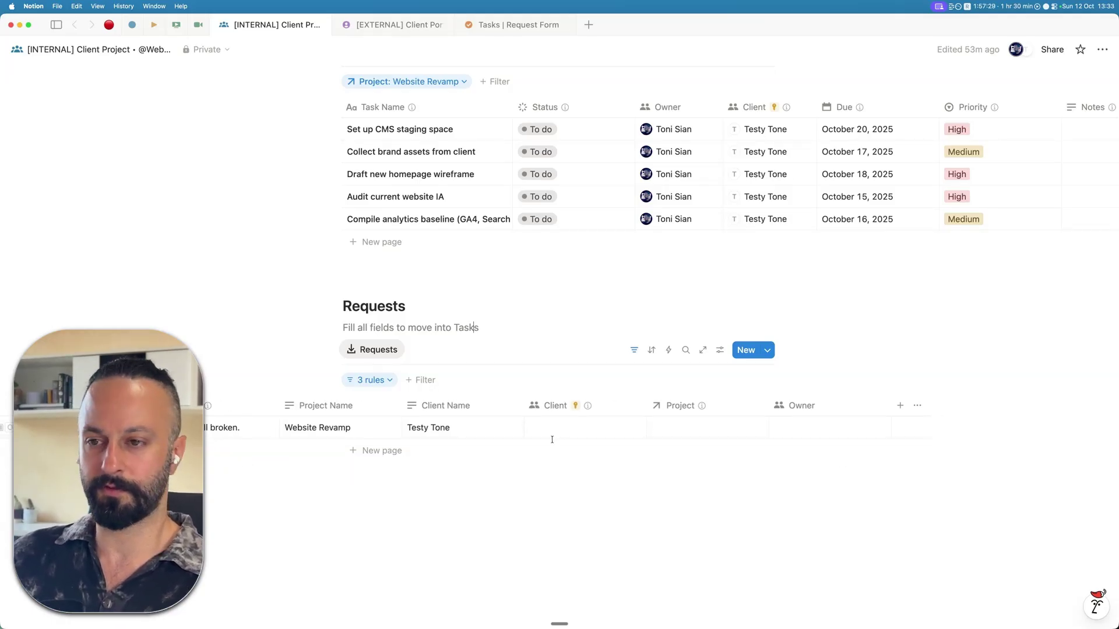
- Set the Nav button bug request's Project to Website Revamp
scroll(556, 441, "left", 4)
scroll(425, 424, "left", 1)
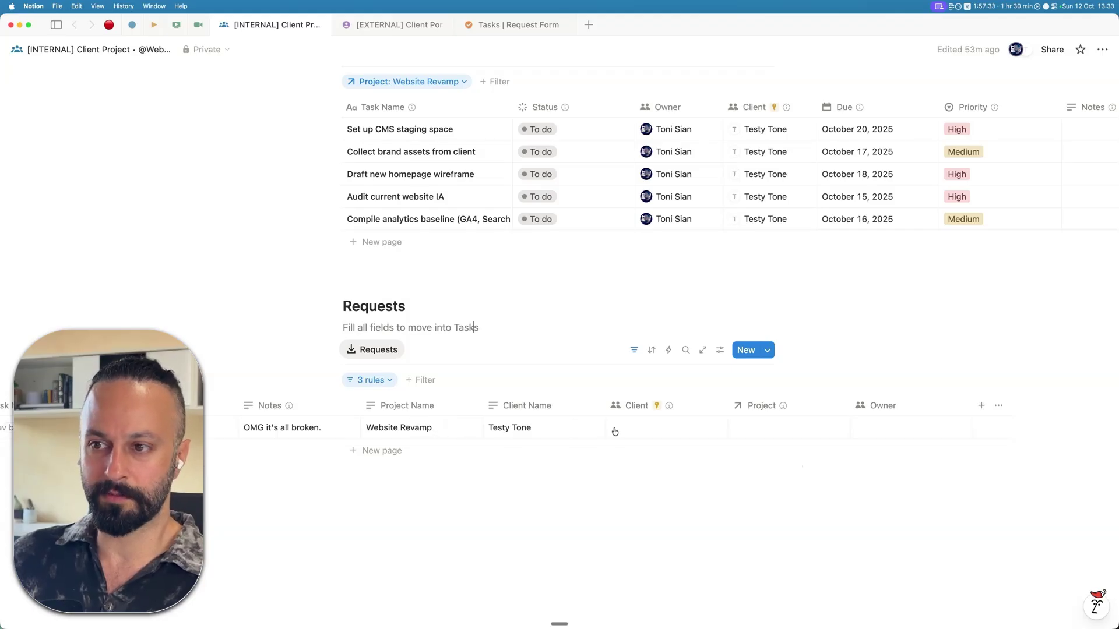
left_click(739, 428)
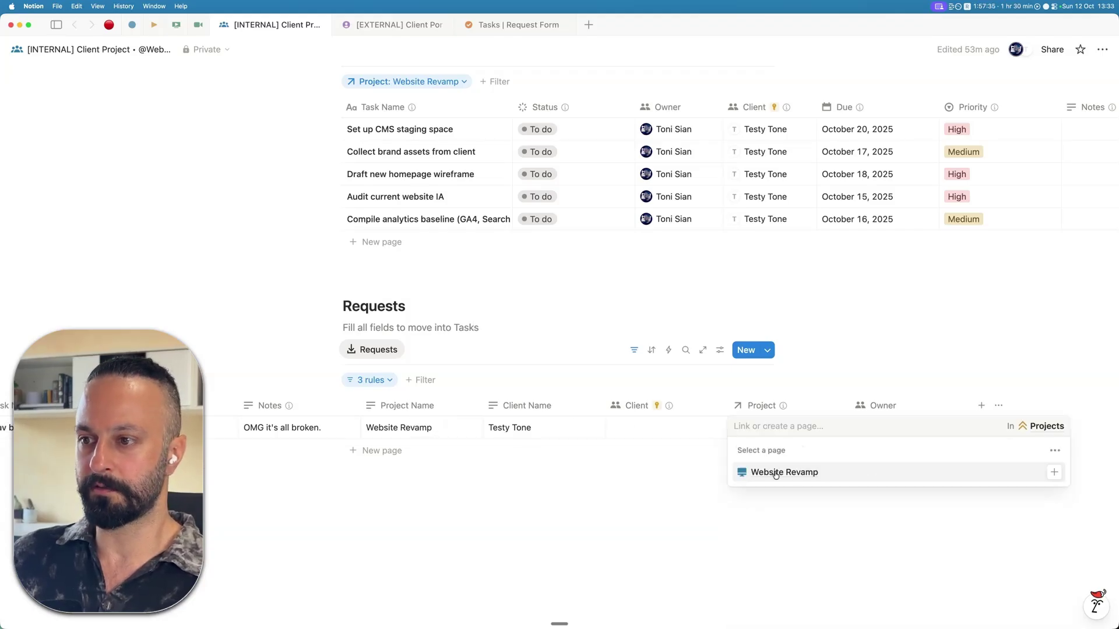
left_click(772, 470)
key("Escape")
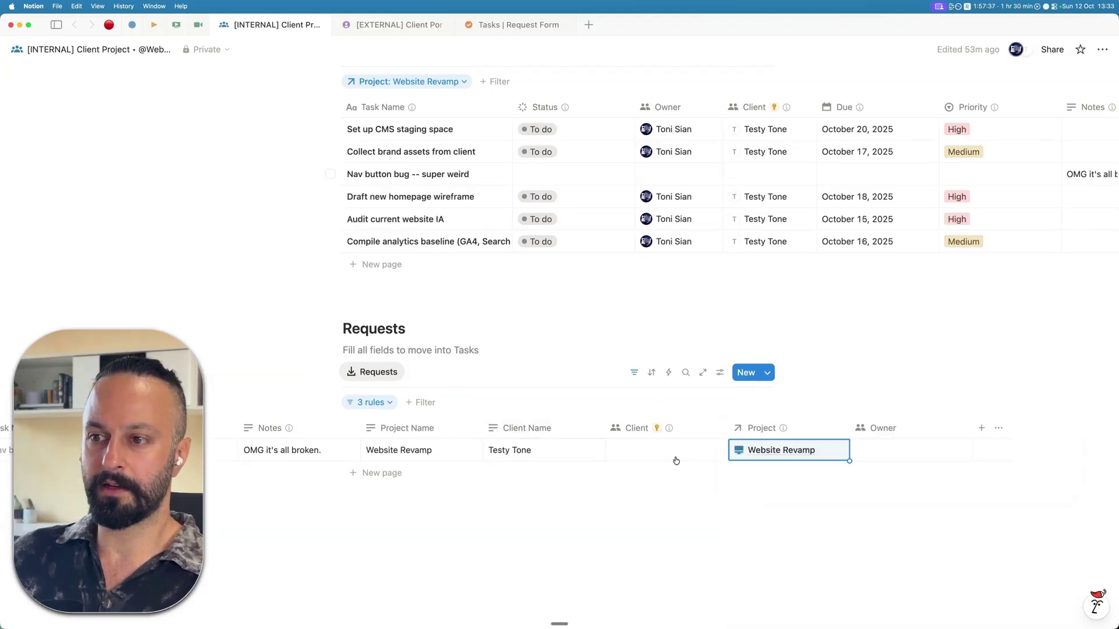
- Tag the test guest as the request's Client
left_click(674, 456)
type("tesy")
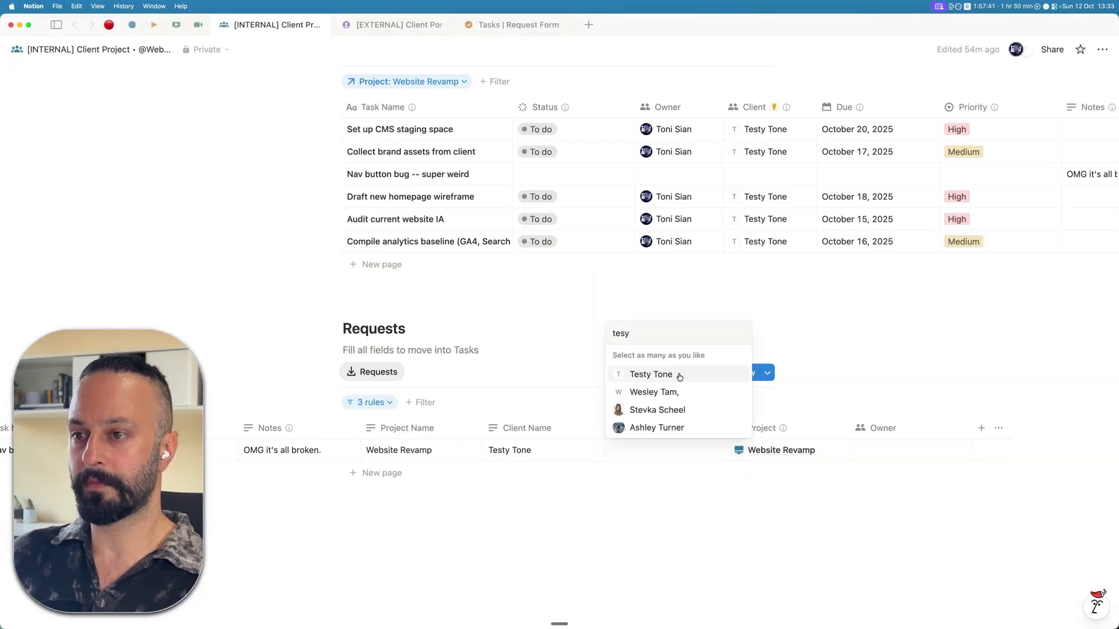
key("Return")
key("Escape")
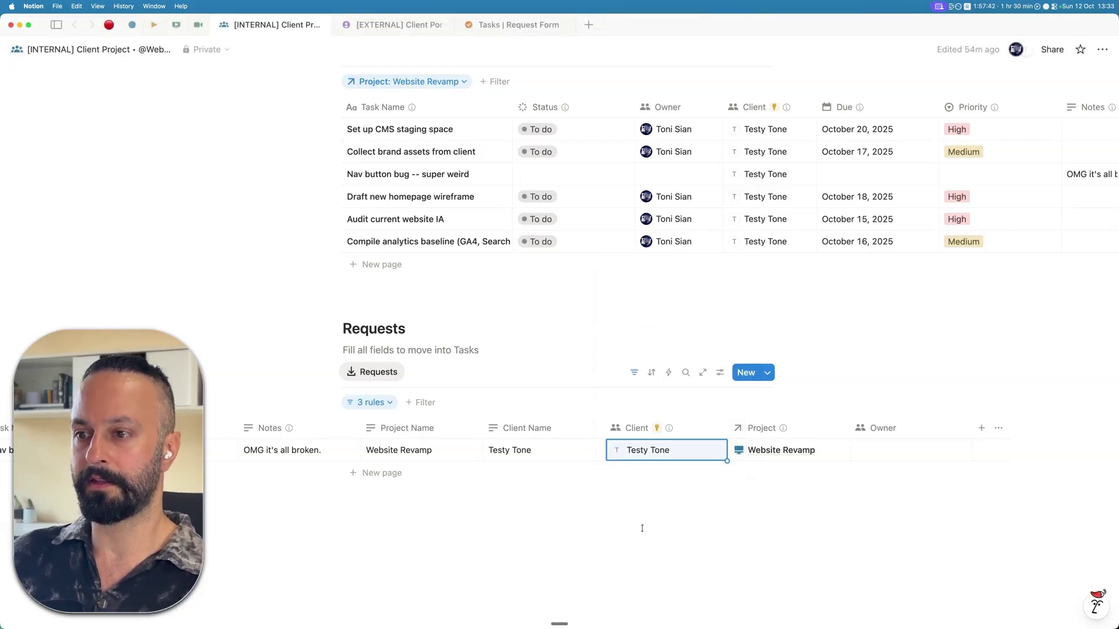
scroll(685, 490, "left", 6)
scroll(667, 431, "right", 8)
scroll(582, 443, "left", 8)
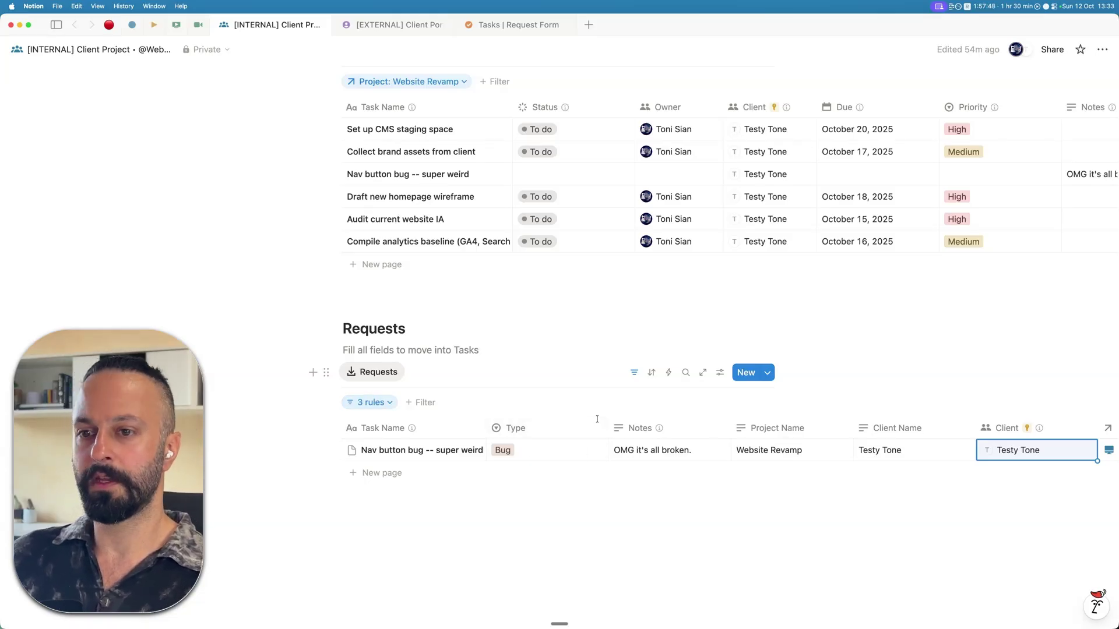
scroll(422, 365, "up", 3)
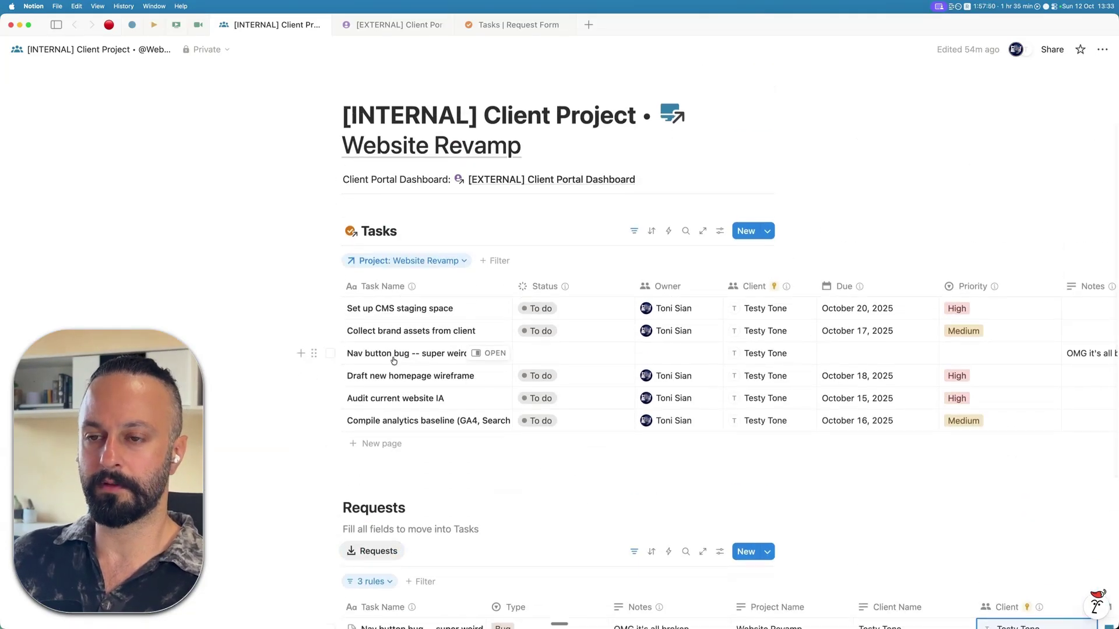
- Check the guest's portal view for Nav button bug, then return to the internal workspace
scroll(379, 373, "up", 1)
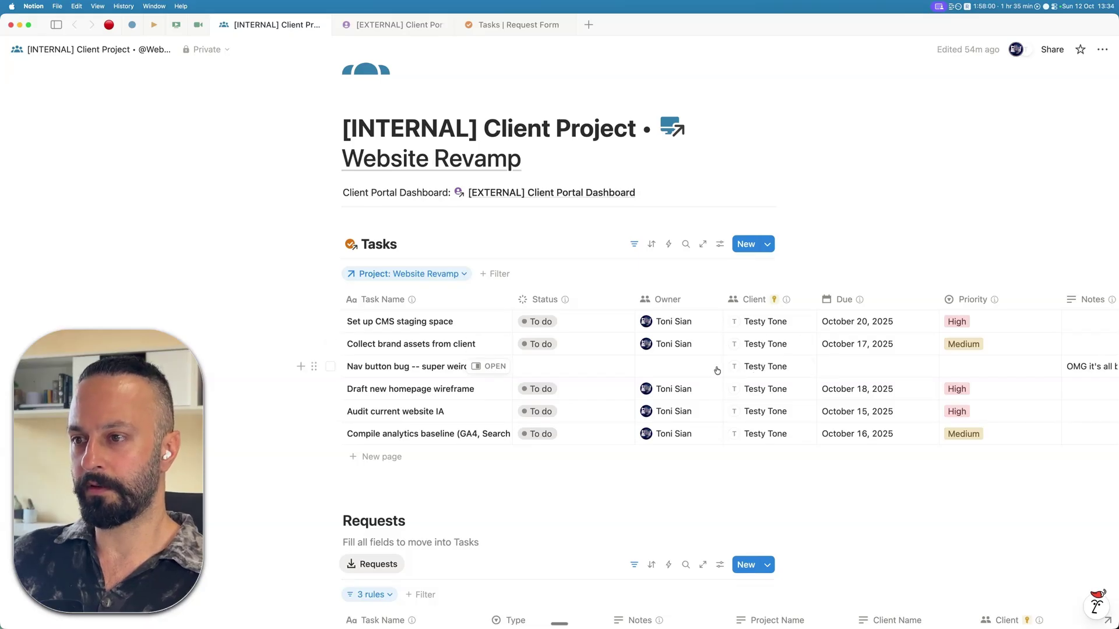
scroll(745, 373, "up", 1)
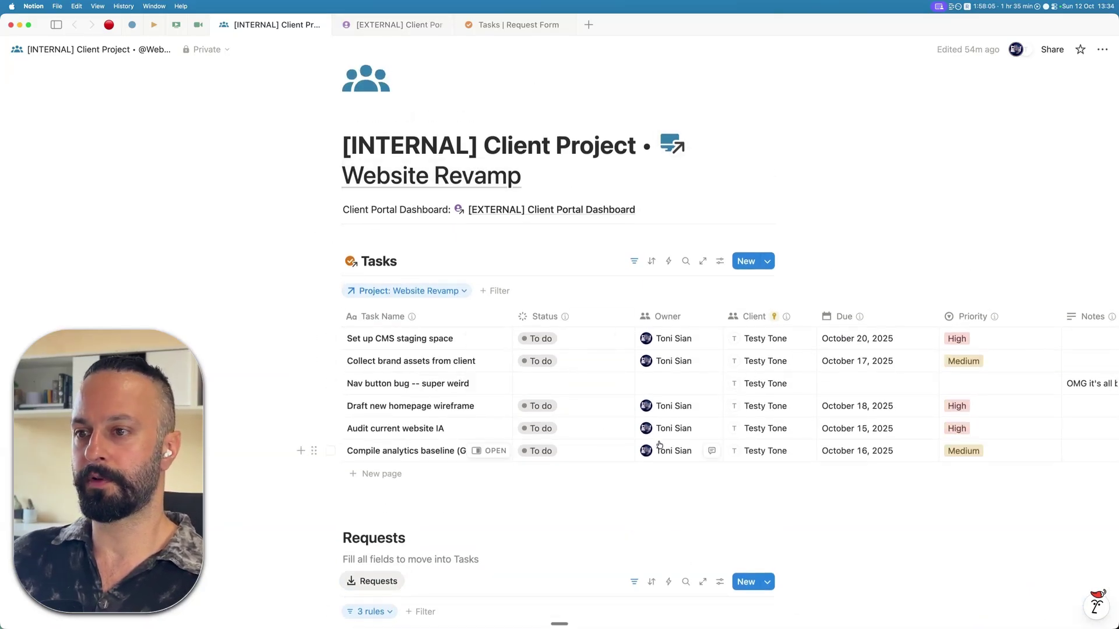
key("ctrl+Right")
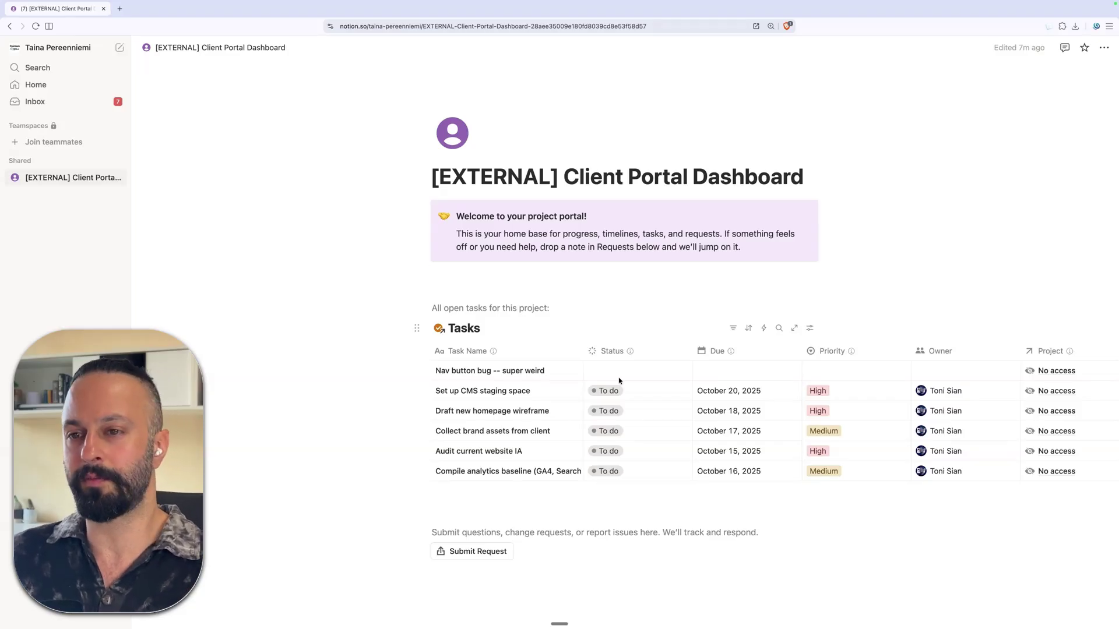
key("ctrl+Left")
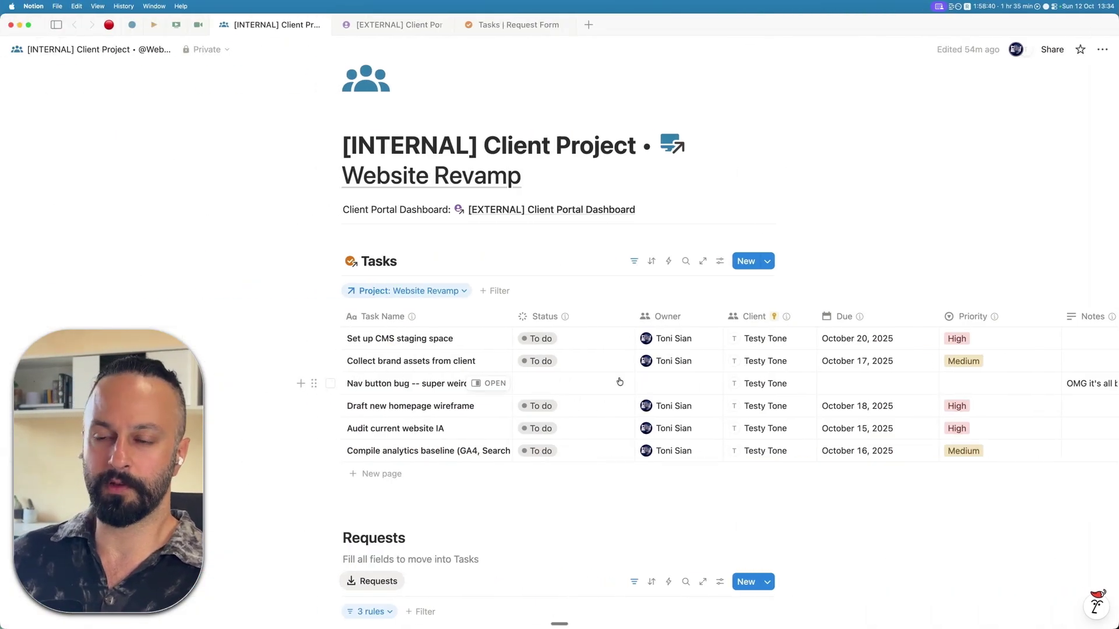
scroll(617, 387, "down", 3)
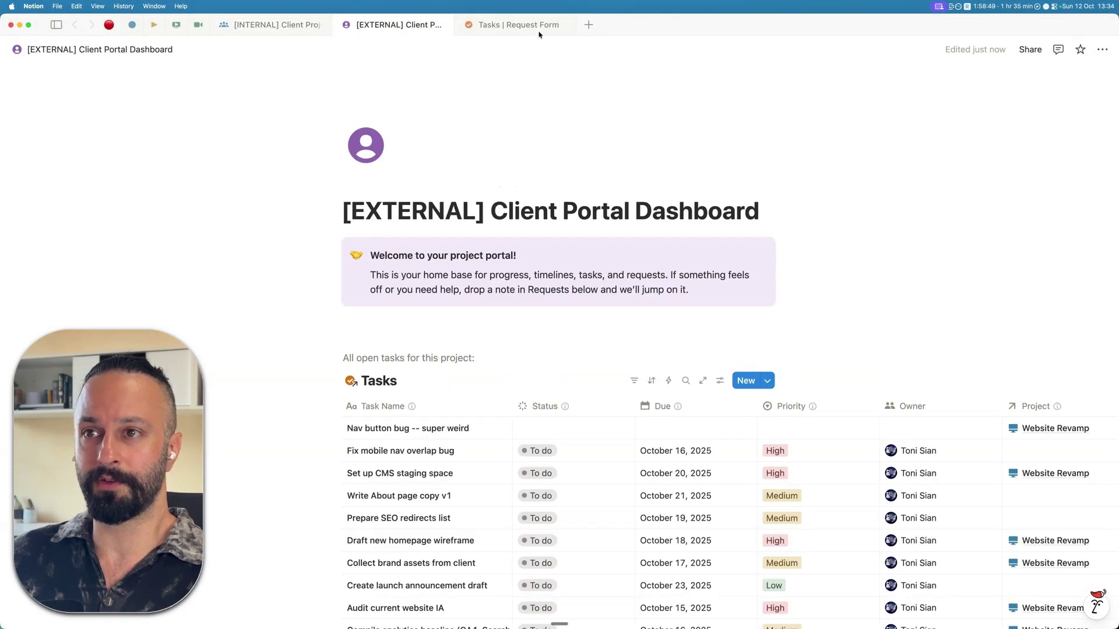
- From the Databasement page, review the Projects and Tasks databases for Nav button bug, ending back on Databasement
left_click(531, 28)
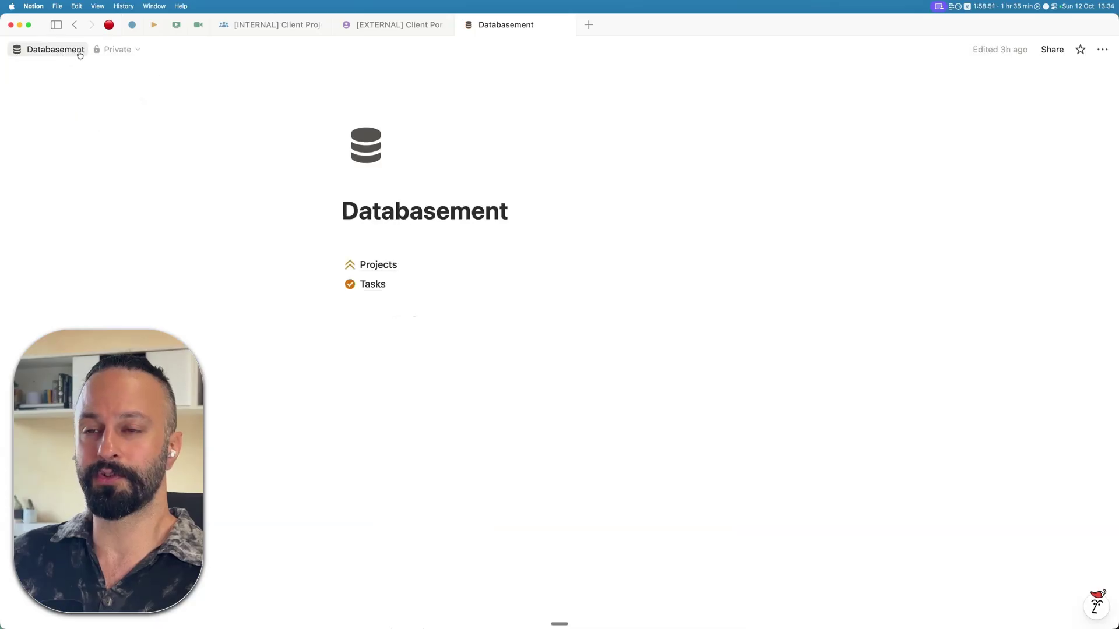
left_click(378, 265)
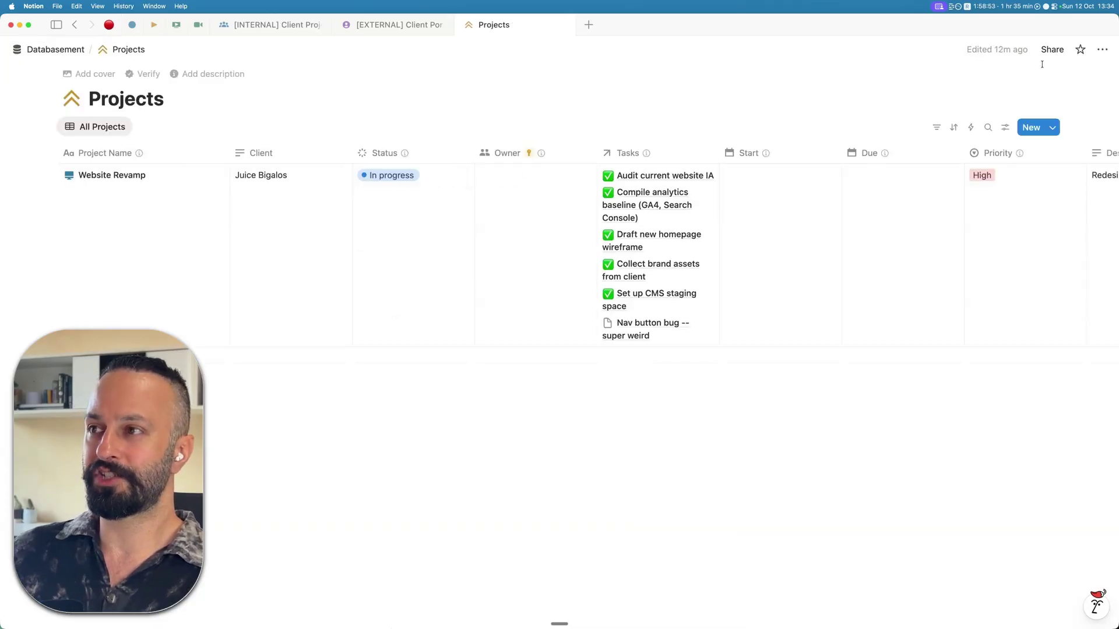
left_click(72, 53)
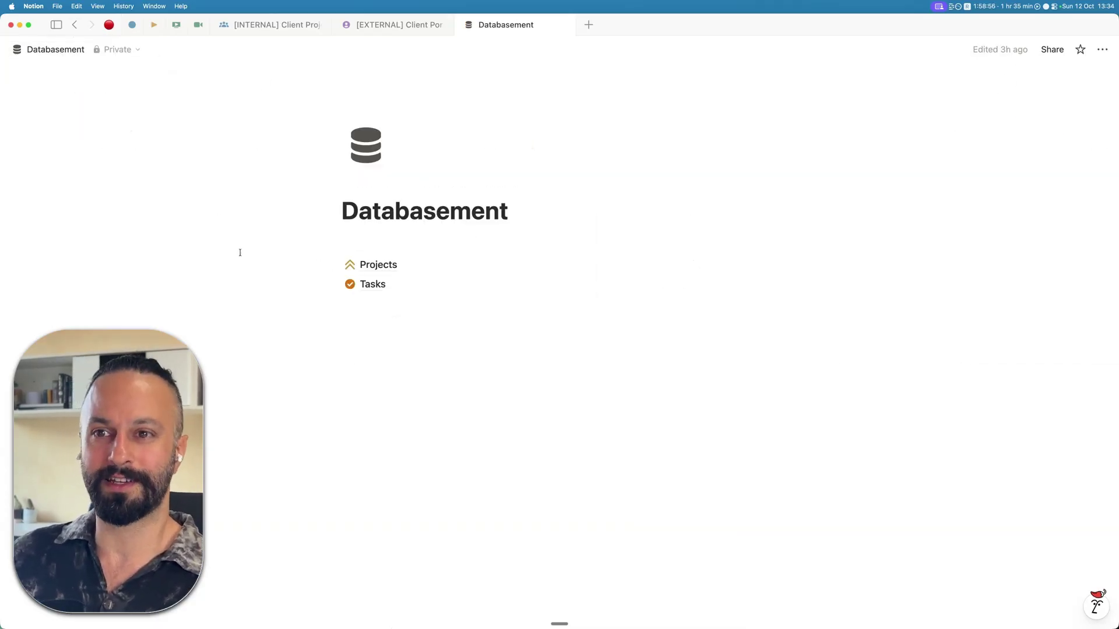
left_click(447, 295)
left_click(49, 49)
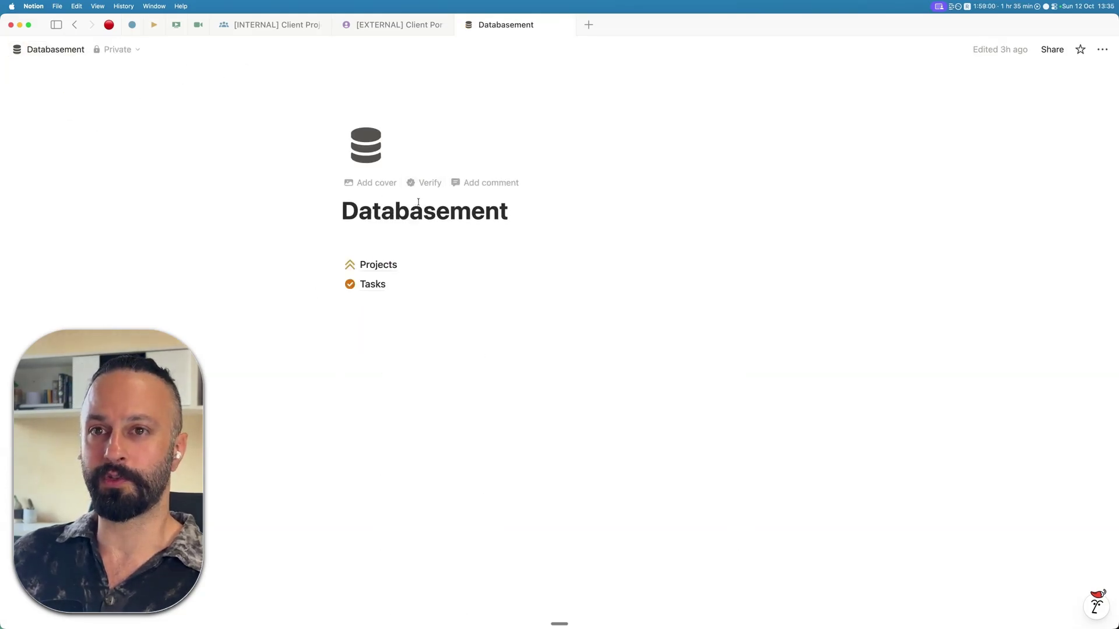
left_click(287, 26)
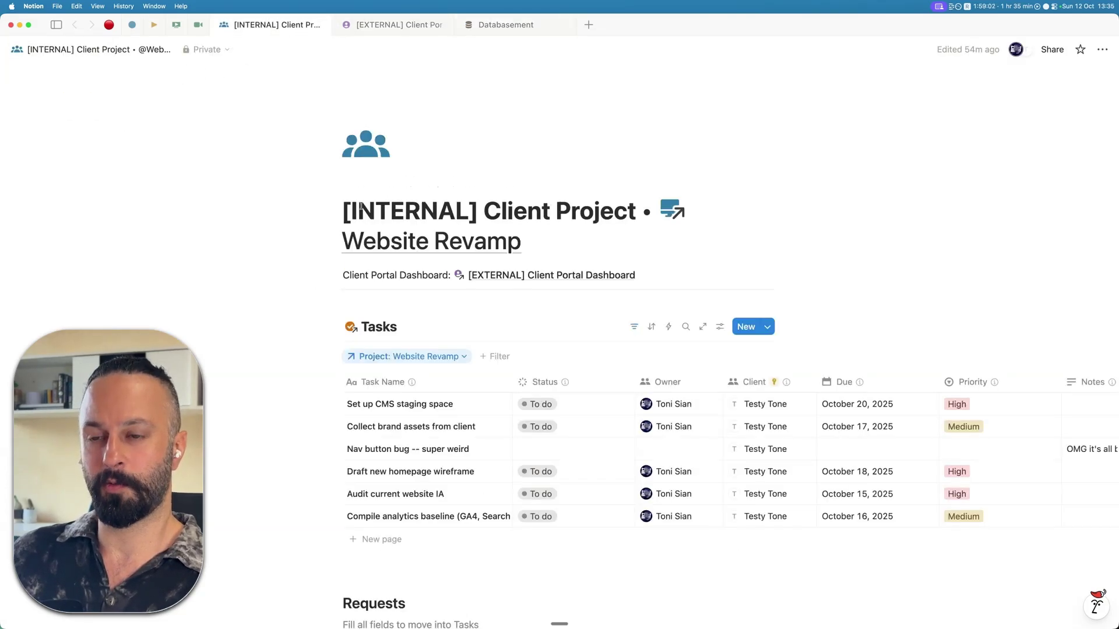
scroll(530, 455, "down", 4)
scroll(550, 402, "up", 4)
scroll(550, 402, "up", 2)
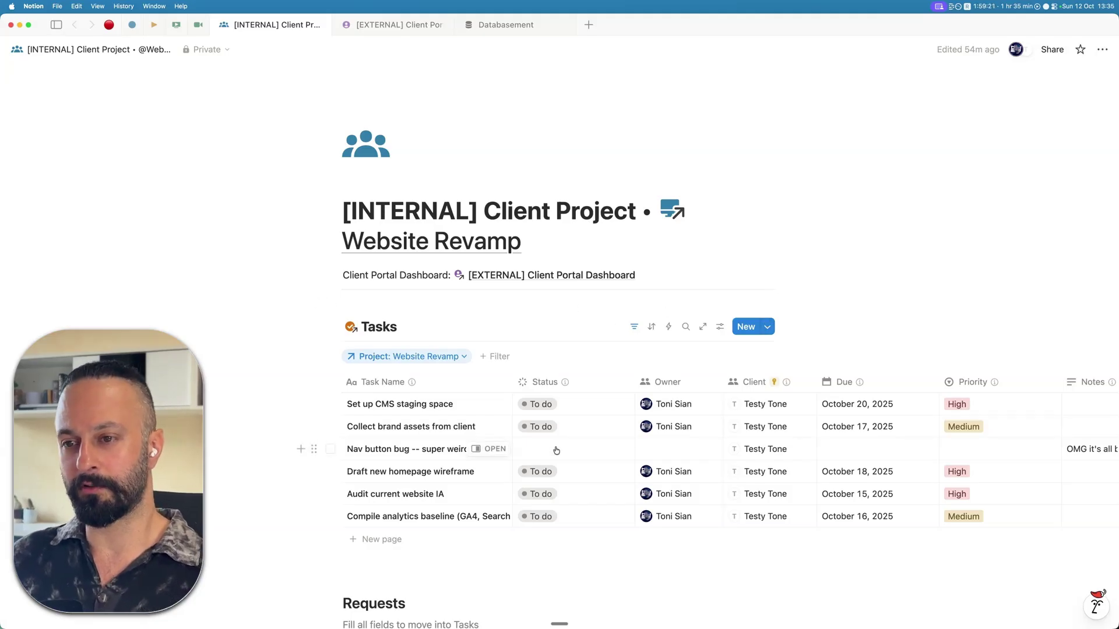
scroll(556, 451, "down", 5)
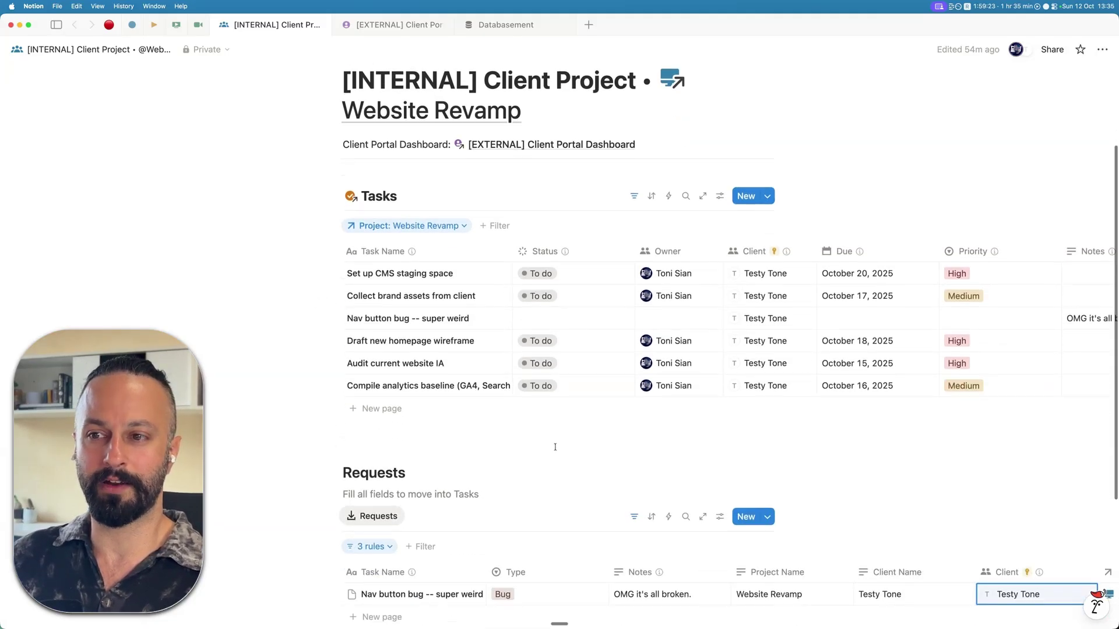
scroll(545, 210, "up", 5)
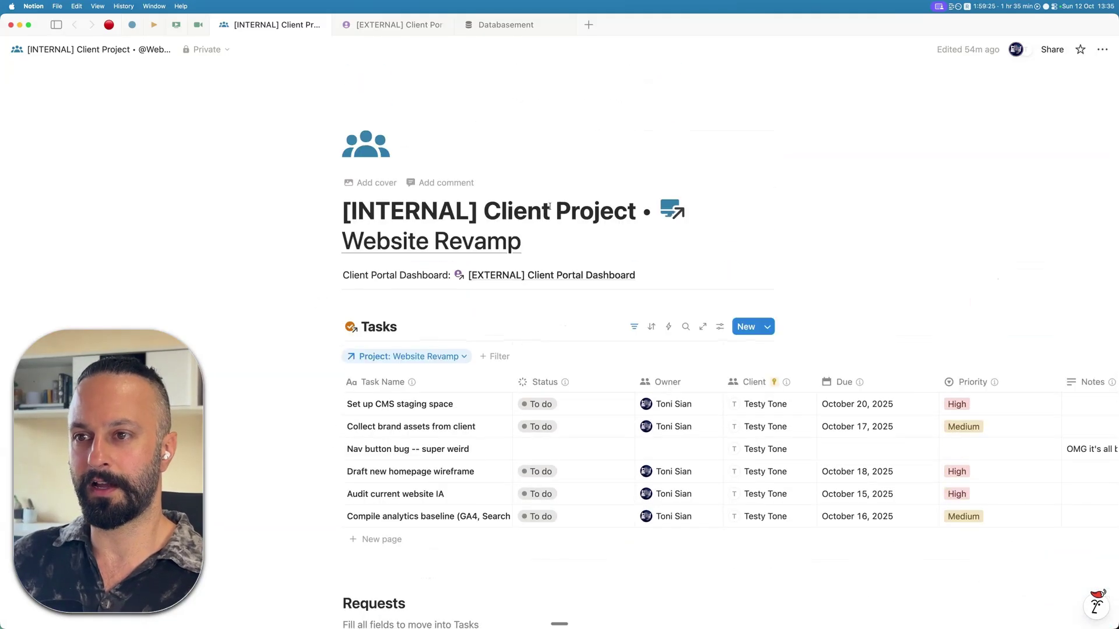
left_click(636, 211)
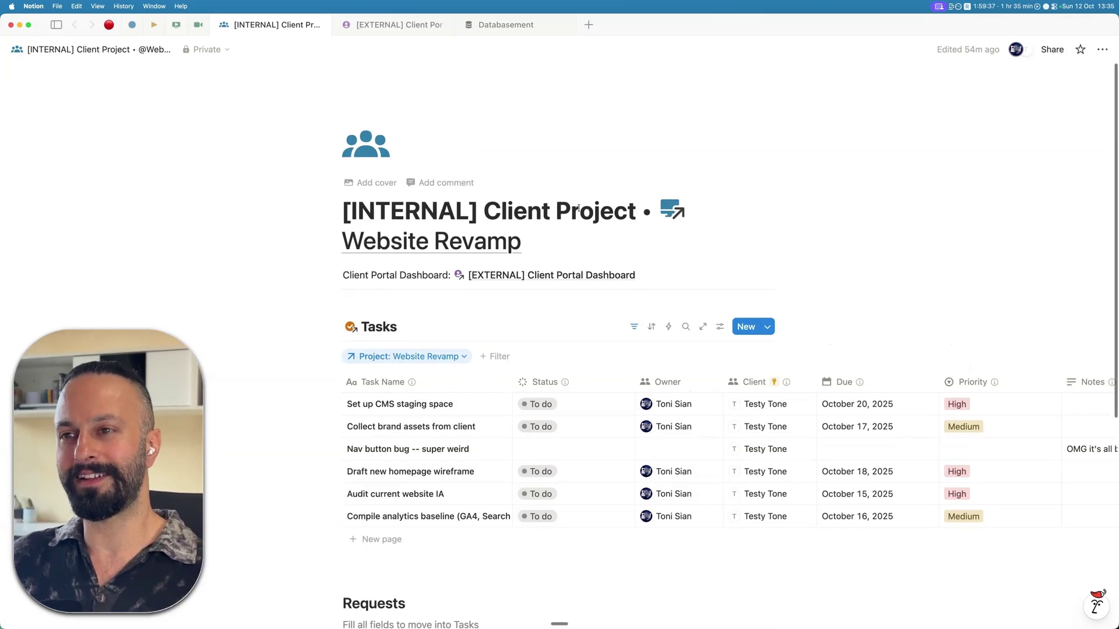
double_click(583, 208)
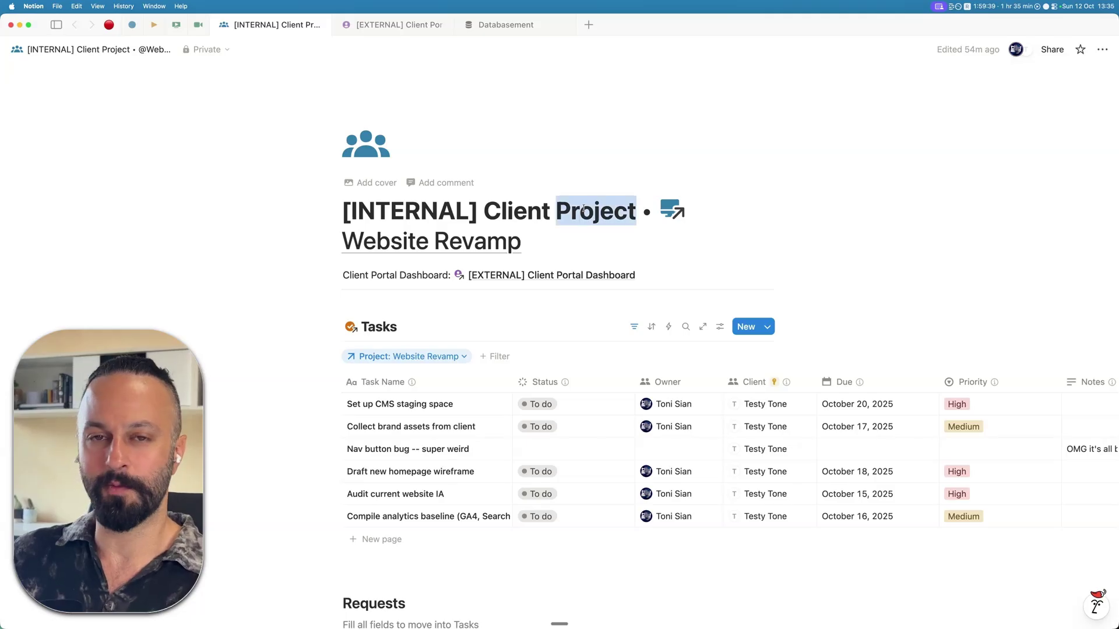
left_click(584, 208)
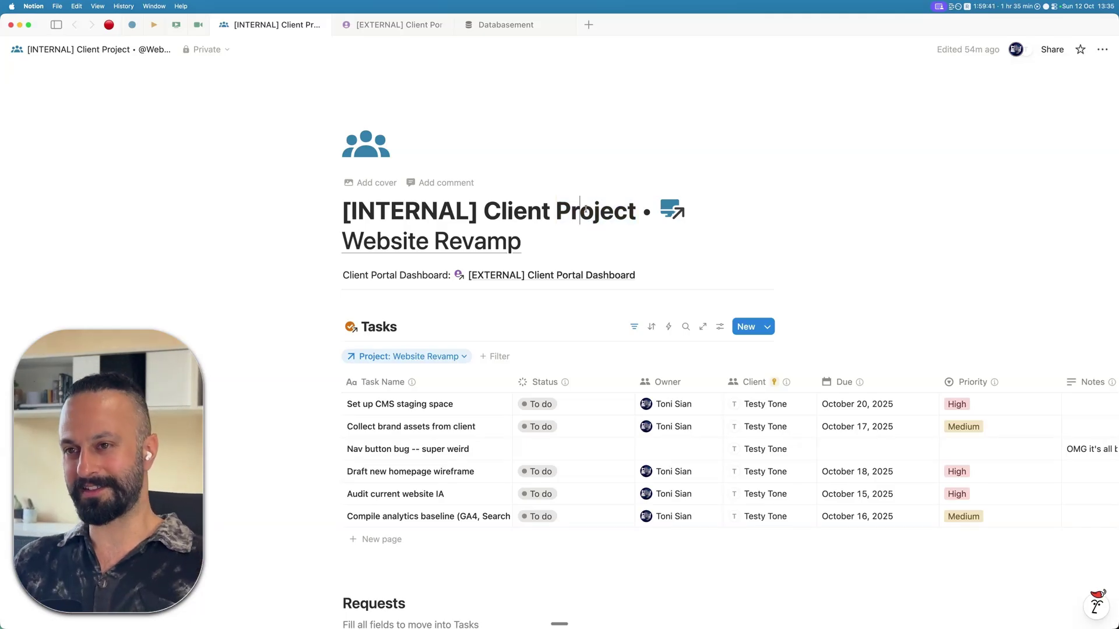